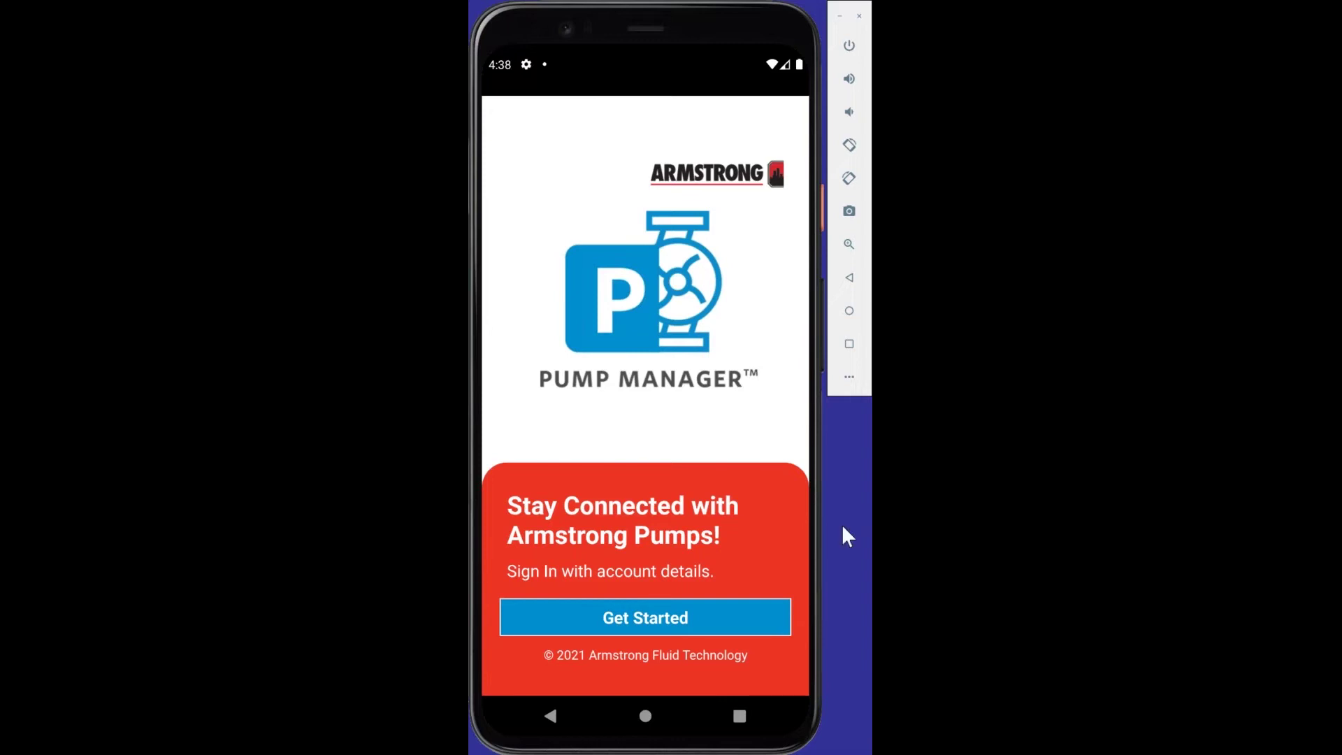
Step: Move past the splash screen and sign in with the demo account's email and password
{"action": "left_click", "coordinate": [672, 622]}
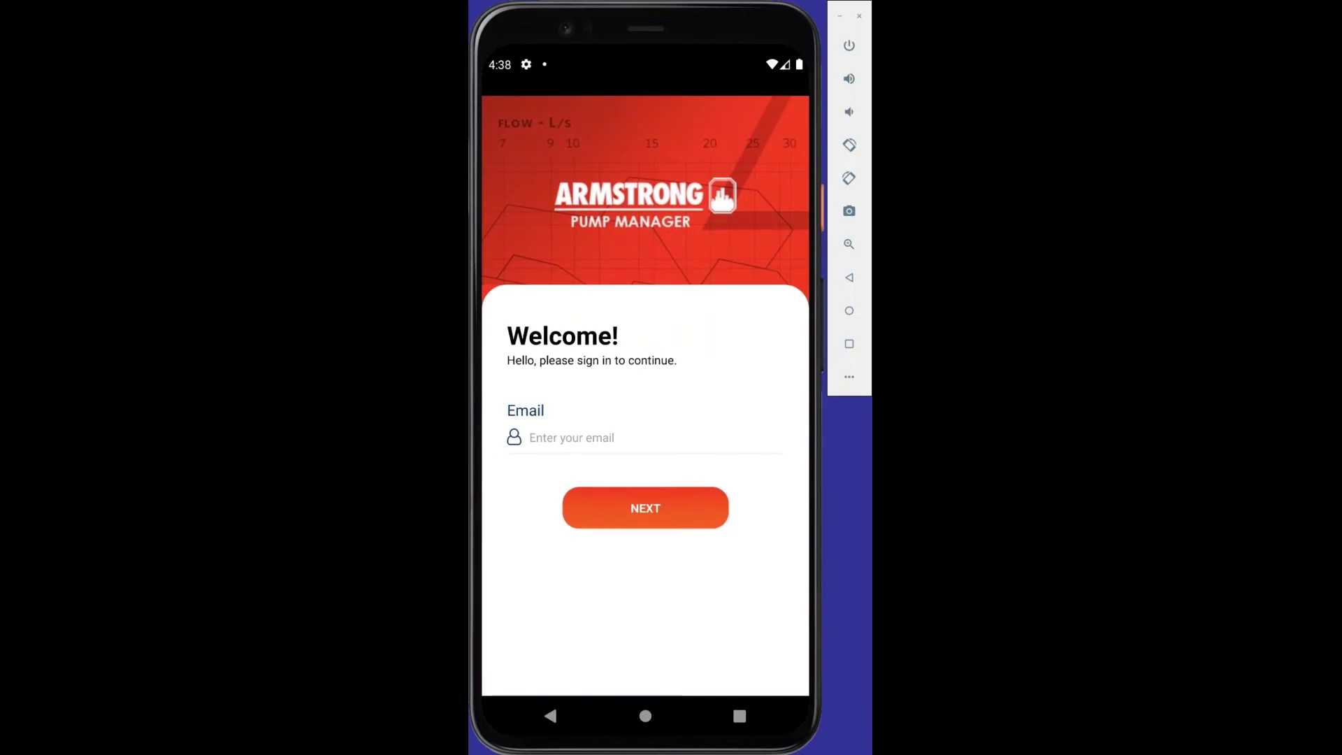
{"action": "left_click", "coordinate": [683, 437]}
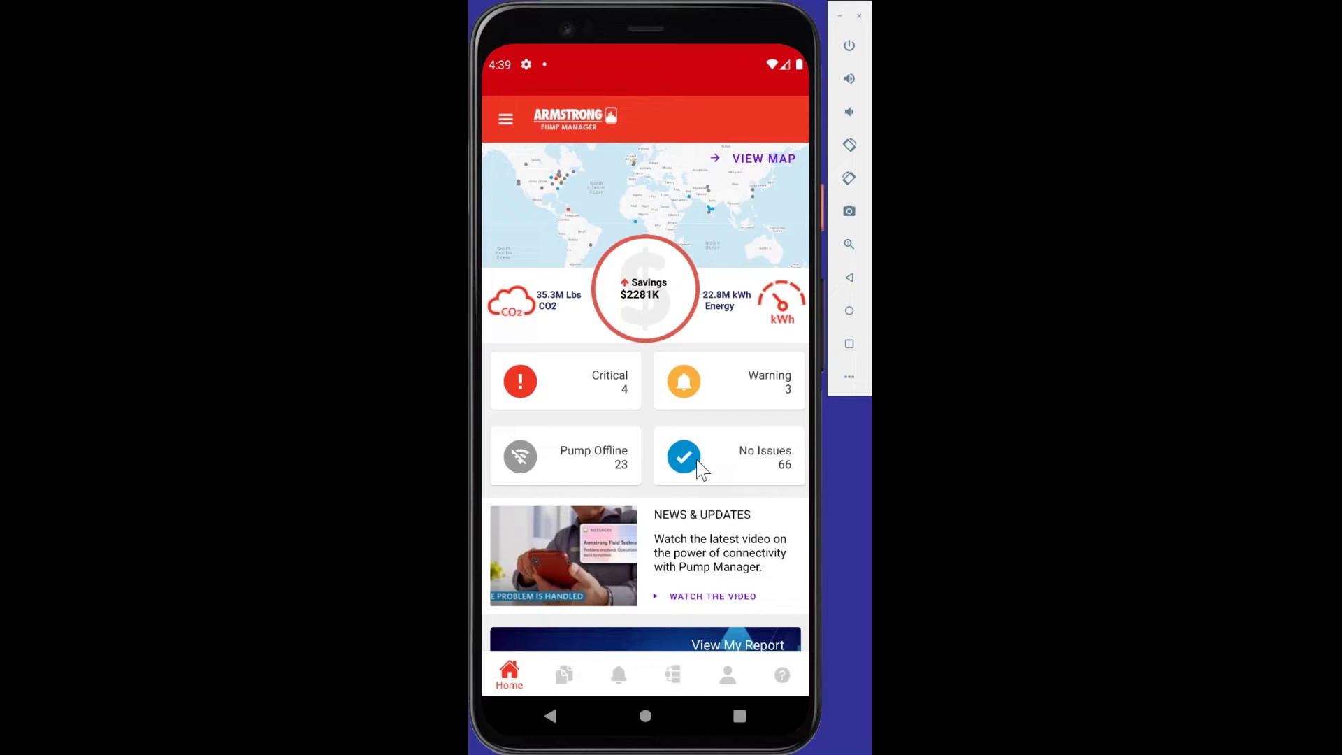
Step: Open the navigation drawer to review its list of pages, then close it
{"action": "left_click", "coordinate": [505, 119]}
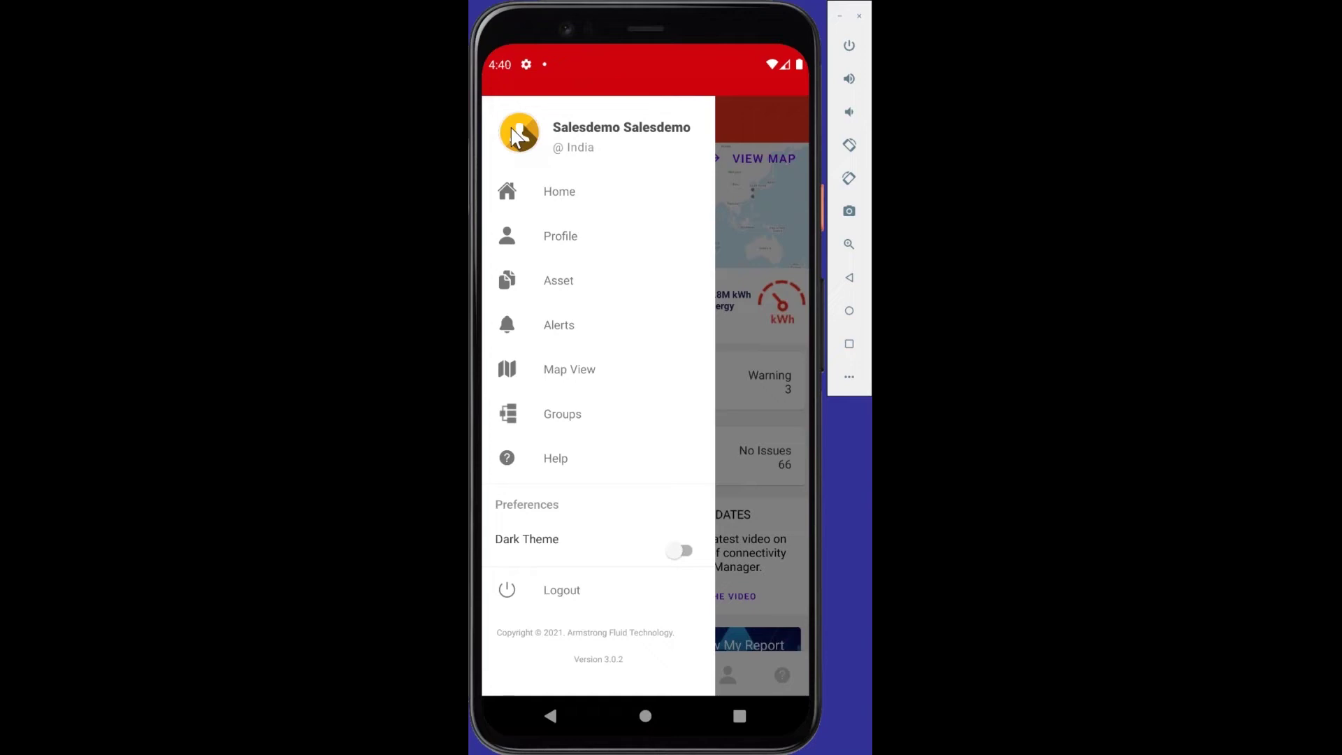
{"action": "left_click", "coordinate": [762, 124]}
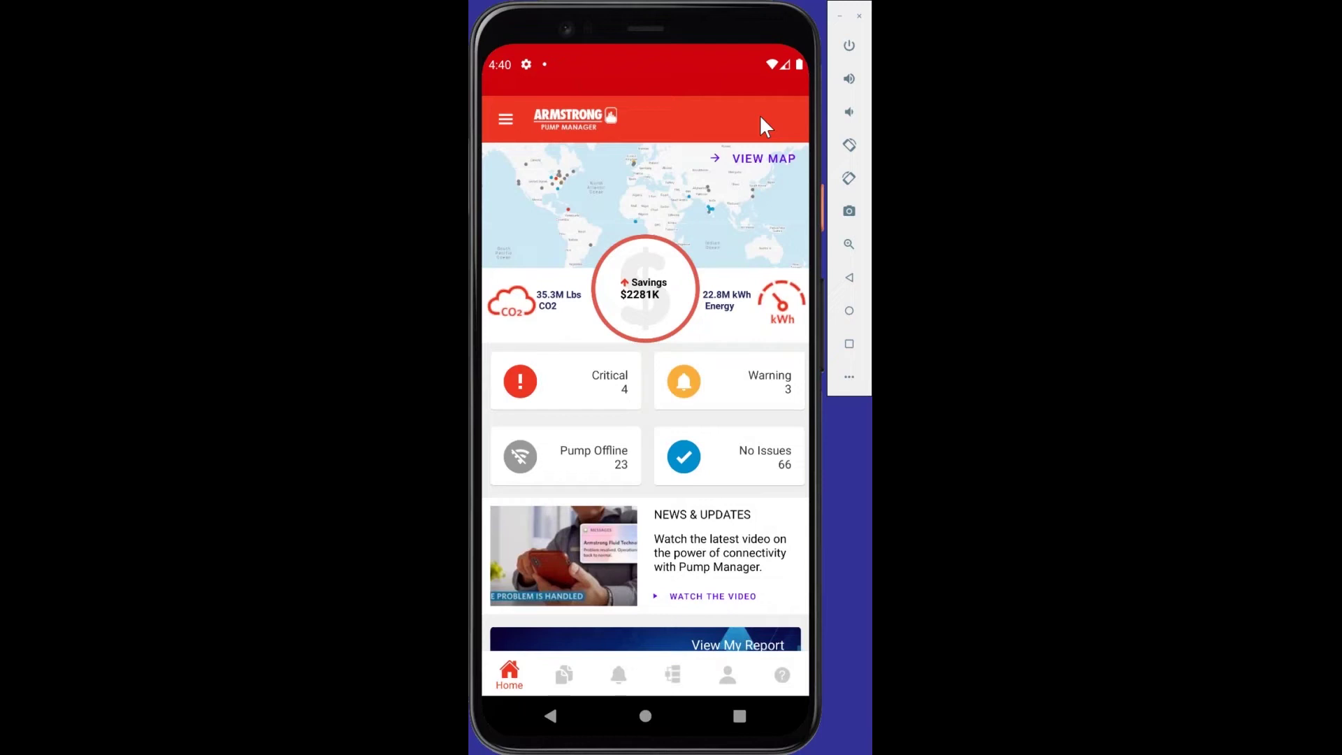
Step: Open the Map View page offering Pumps, Service Providers and Parts Providers maps
{"action": "left_click", "coordinate": [777, 163]}
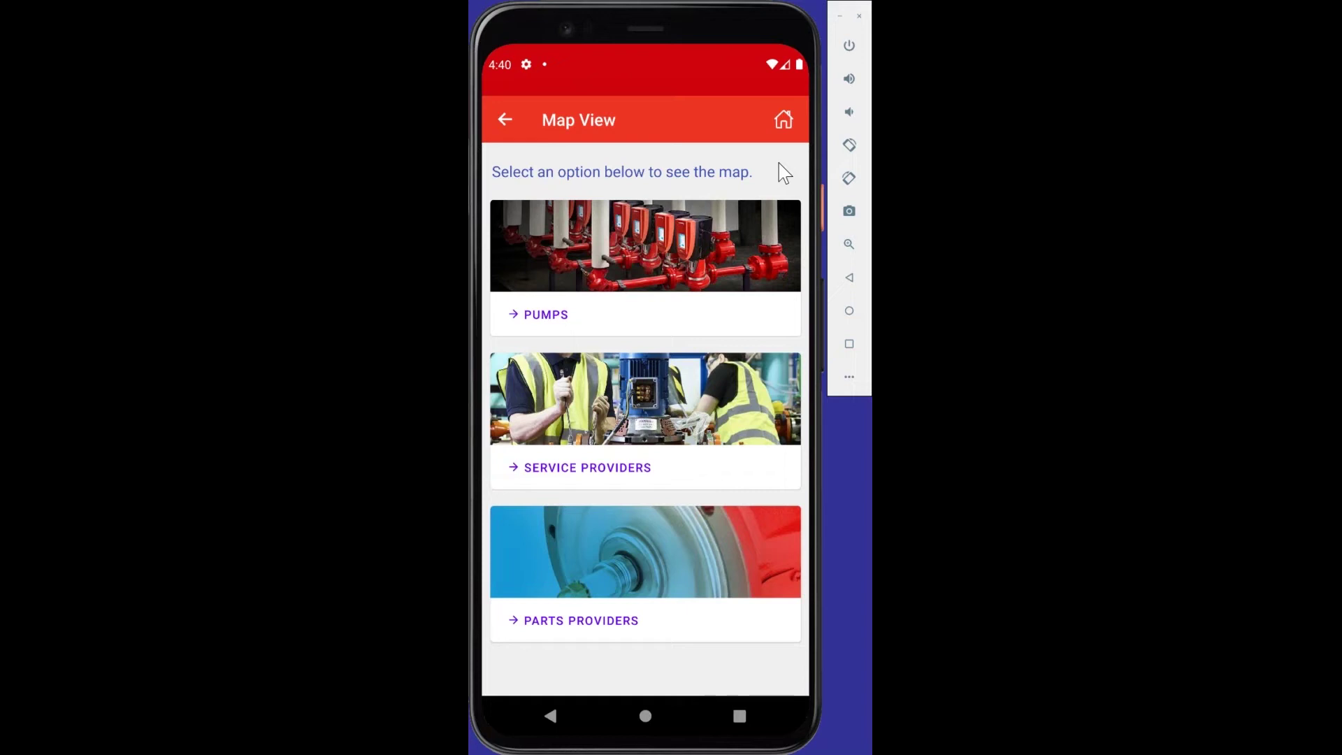
Step: Show service providers on the map and zoom in over Europe
{"action": "left_click", "coordinate": [608, 468]}
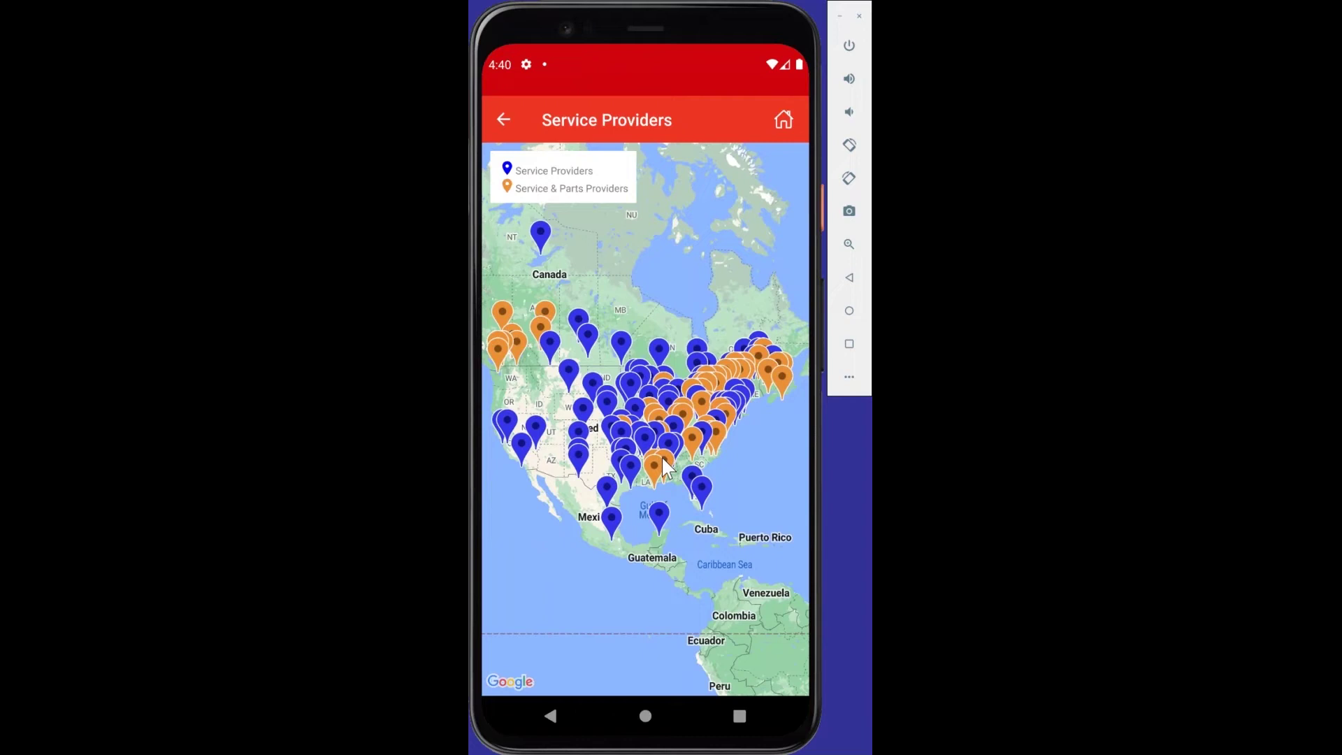
{"action": "left_click_drag", "start_coordinate": [751, 275], "coordinate": [640, 293]}
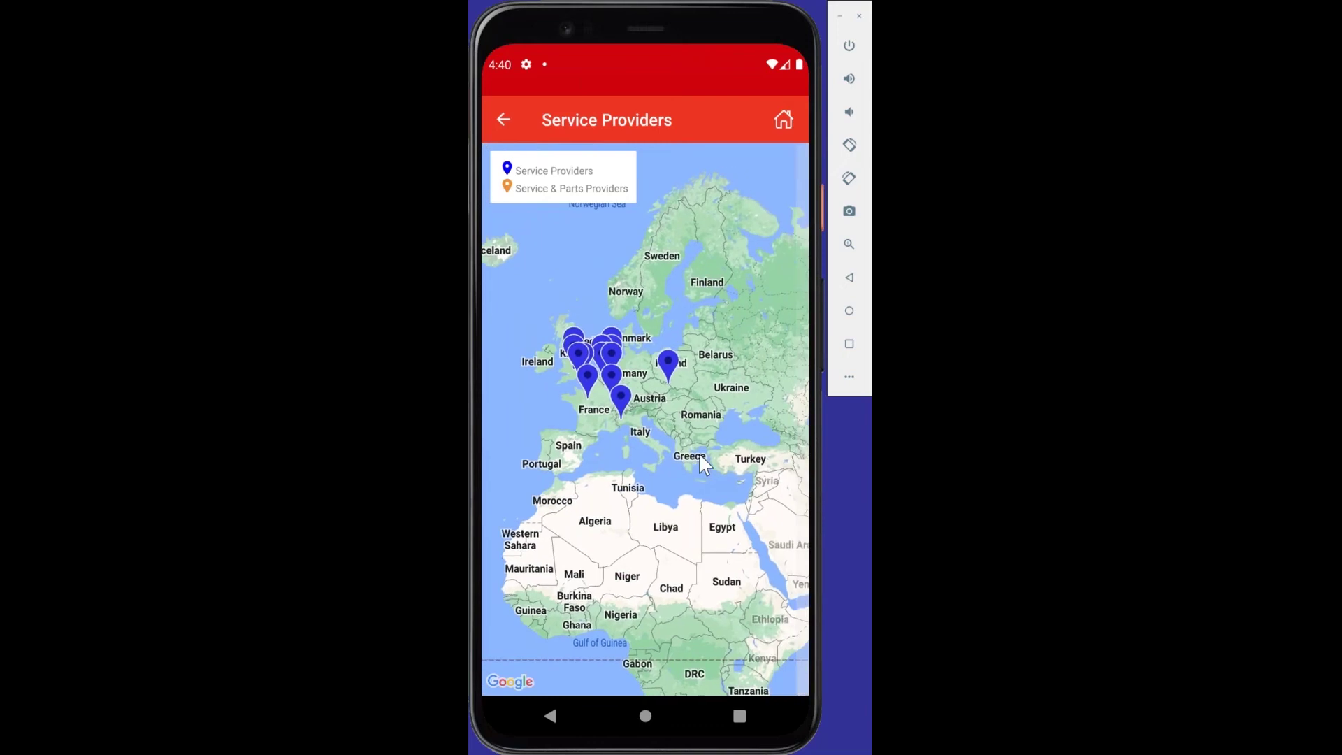
{"action": "scroll", "coordinate": [693, 278], "scroll_direction": "up", "scroll_amount": 2}
{"action": "scroll", "coordinate": [660, 293], "scroll_direction": "up", "scroll_amount": 1}
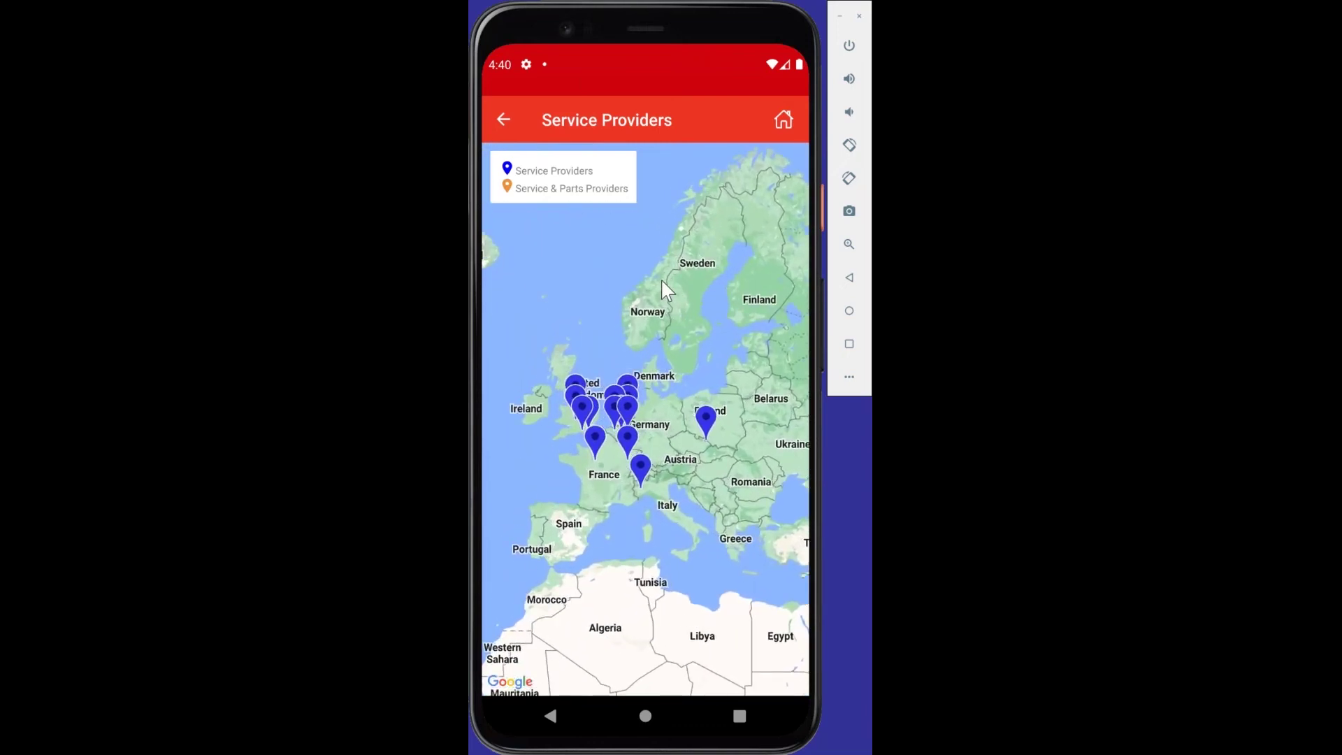
{"action": "scroll", "coordinate": [667, 290], "scroll_direction": "up", "scroll_amount": 1}
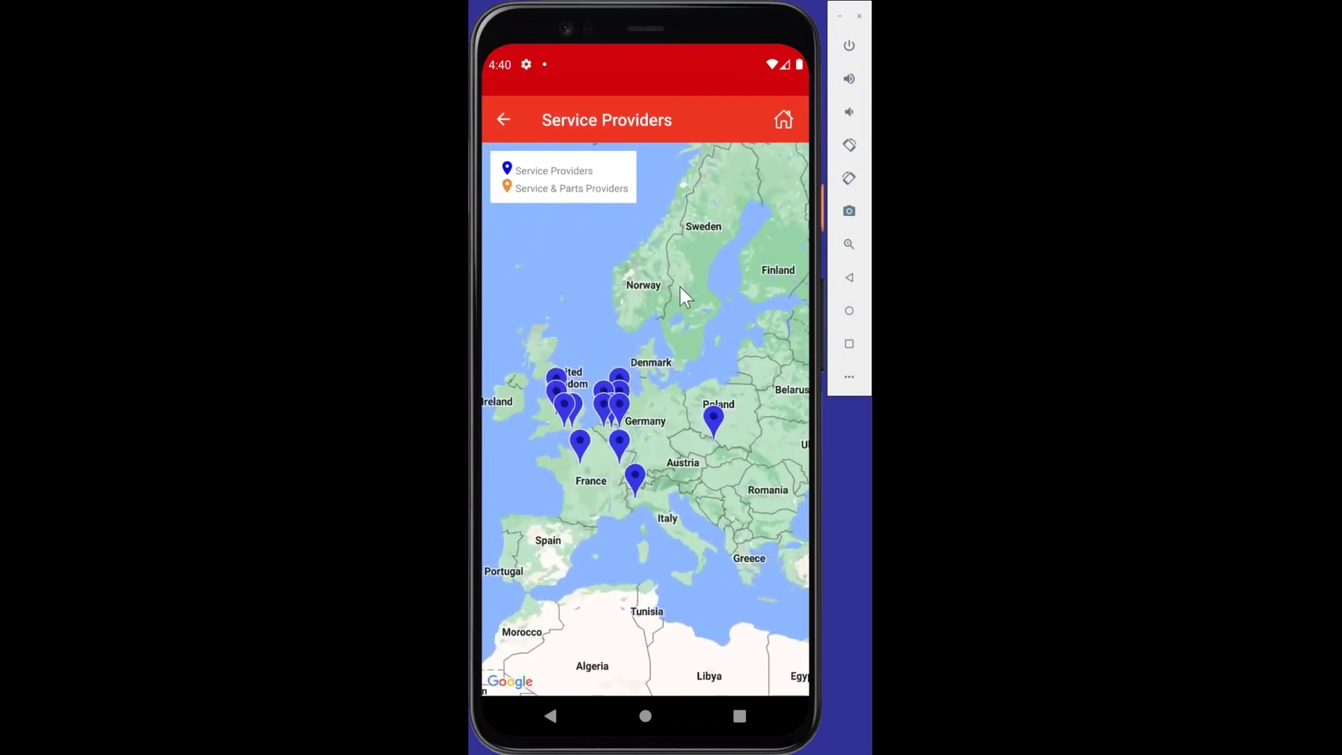
{"action": "scroll", "coordinate": [668, 276], "scroll_direction": "up", "scroll_amount": 1}
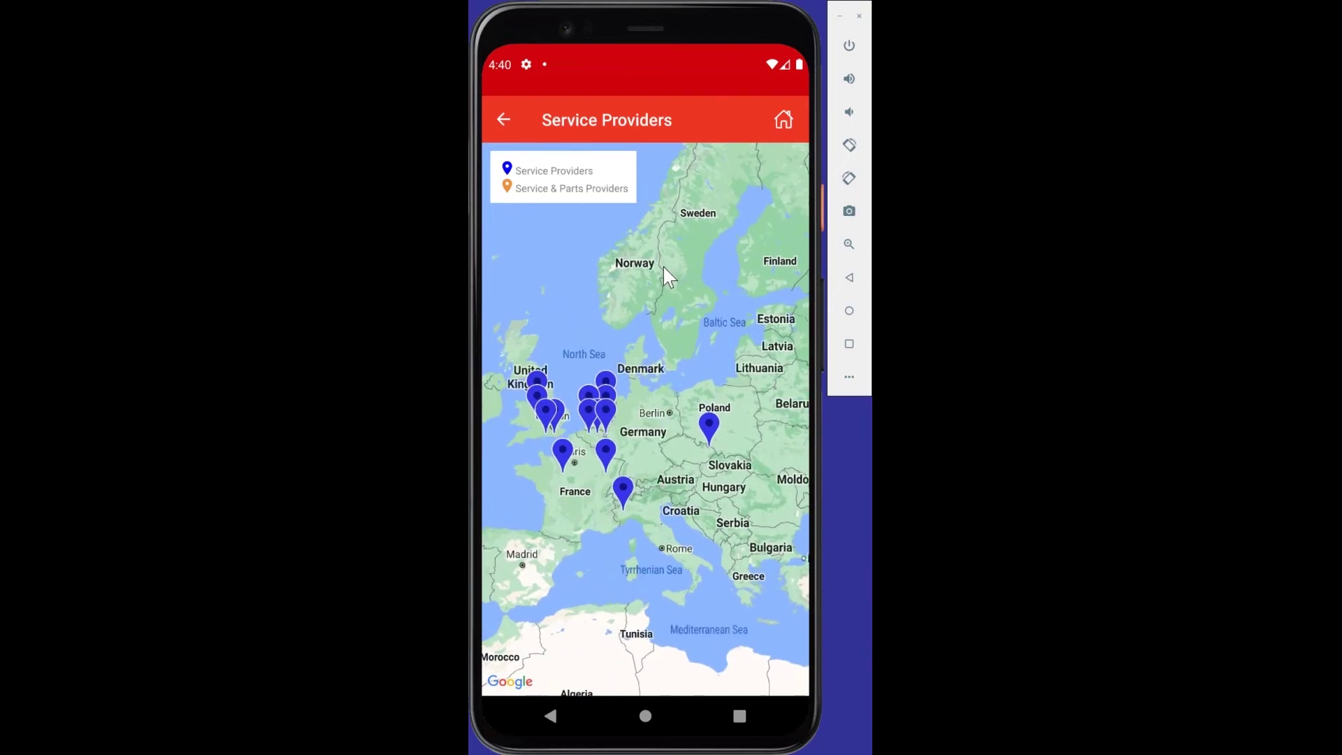
{"action": "scroll", "coordinate": [696, 330], "scroll_direction": "down", "scroll_amount": 1}
Step: Pan across the Middle East and Asia, finishing over North America's provider pins
{"action": "left_click_drag", "start_coordinate": [696, 330], "coordinate": [673, 296]}
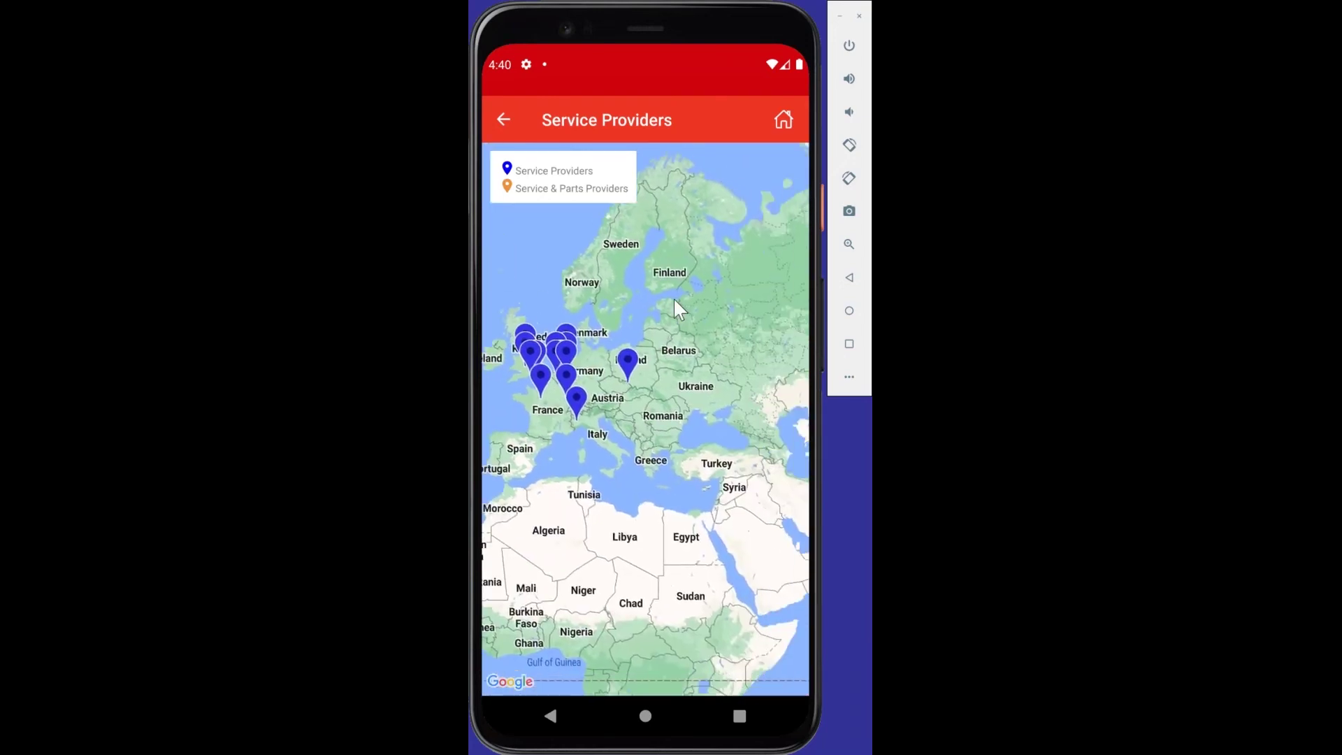
{"action": "scroll", "coordinate": [714, 329], "scroll_direction": "right", "scroll_amount": 5}
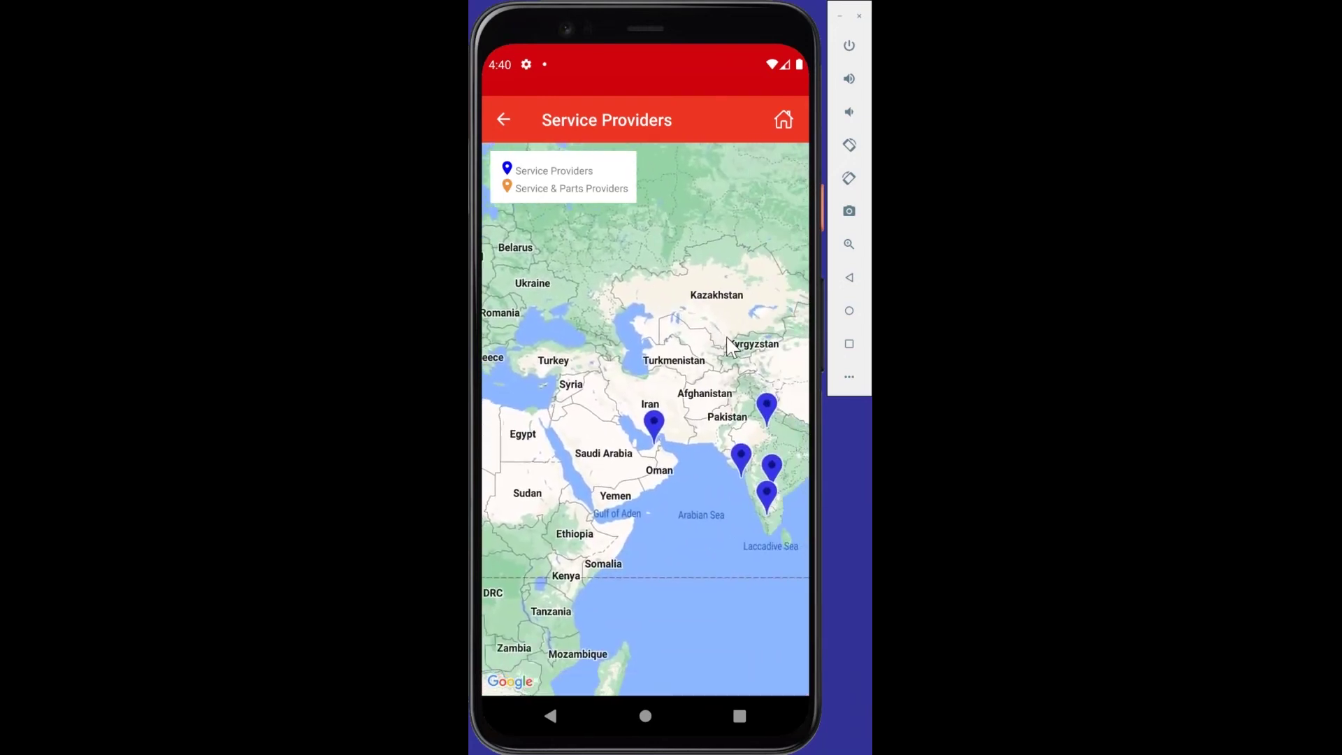
{"action": "scroll", "coordinate": [699, 335], "scroll_direction": "down", "scroll_amount": 2}
{"action": "scroll", "coordinate": [698, 336], "scroll_direction": "right", "scroll_amount": 2}
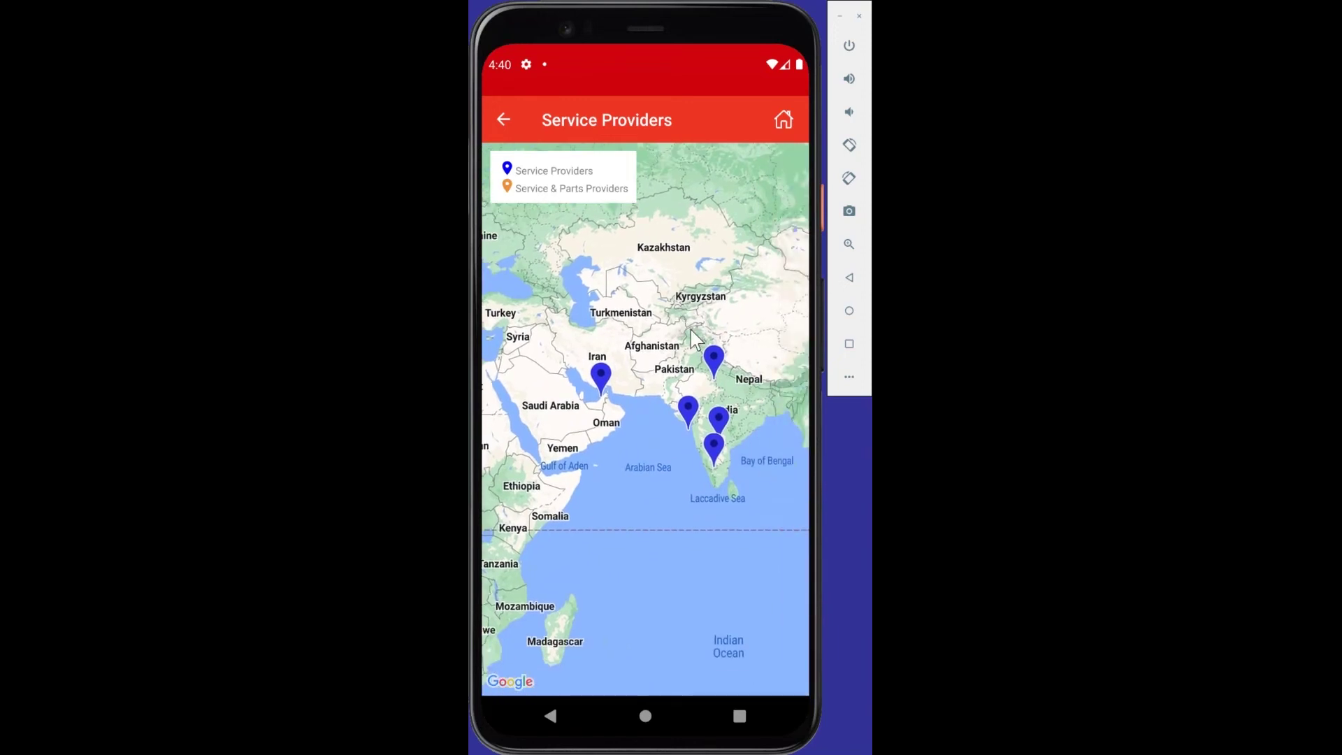
{"action": "scroll", "coordinate": [687, 265], "scroll_direction": "up", "scroll_amount": 1}
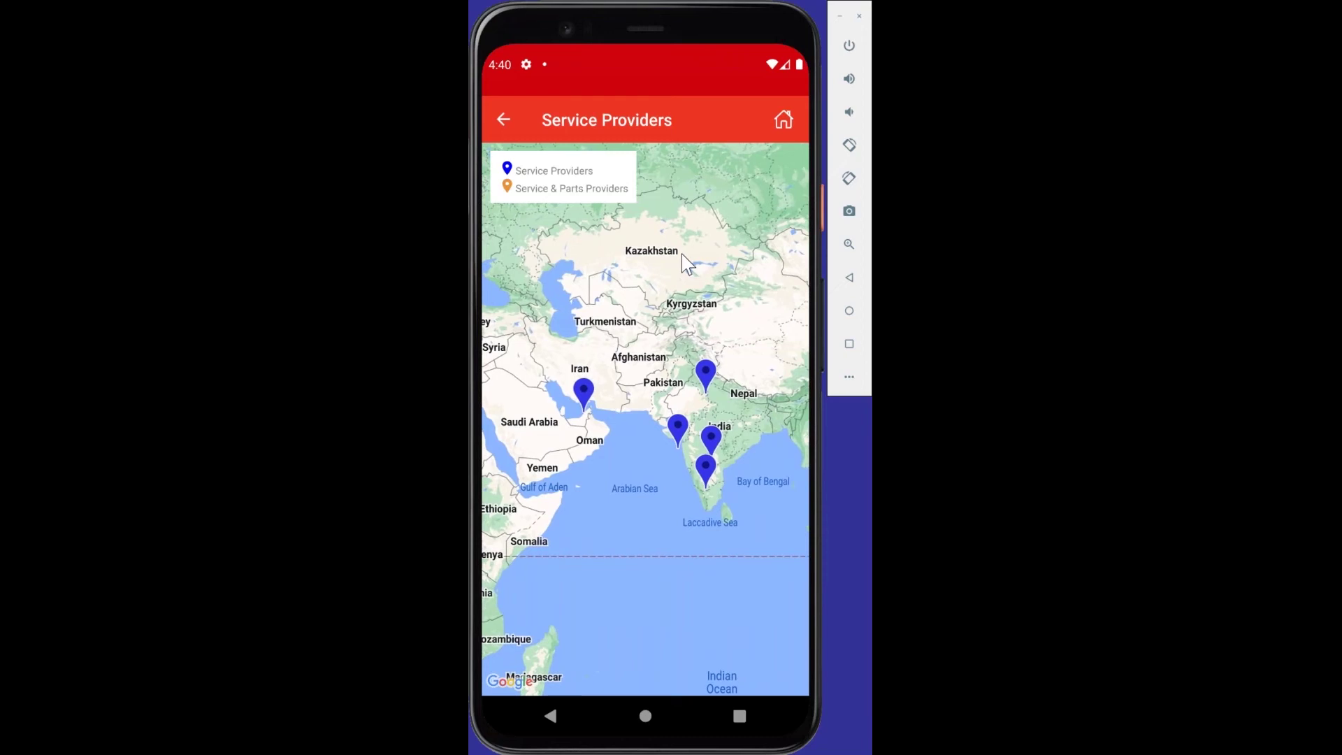
{"action": "scroll", "coordinate": [735, 524], "scroll_direction": "up", "scroll_amount": 1}
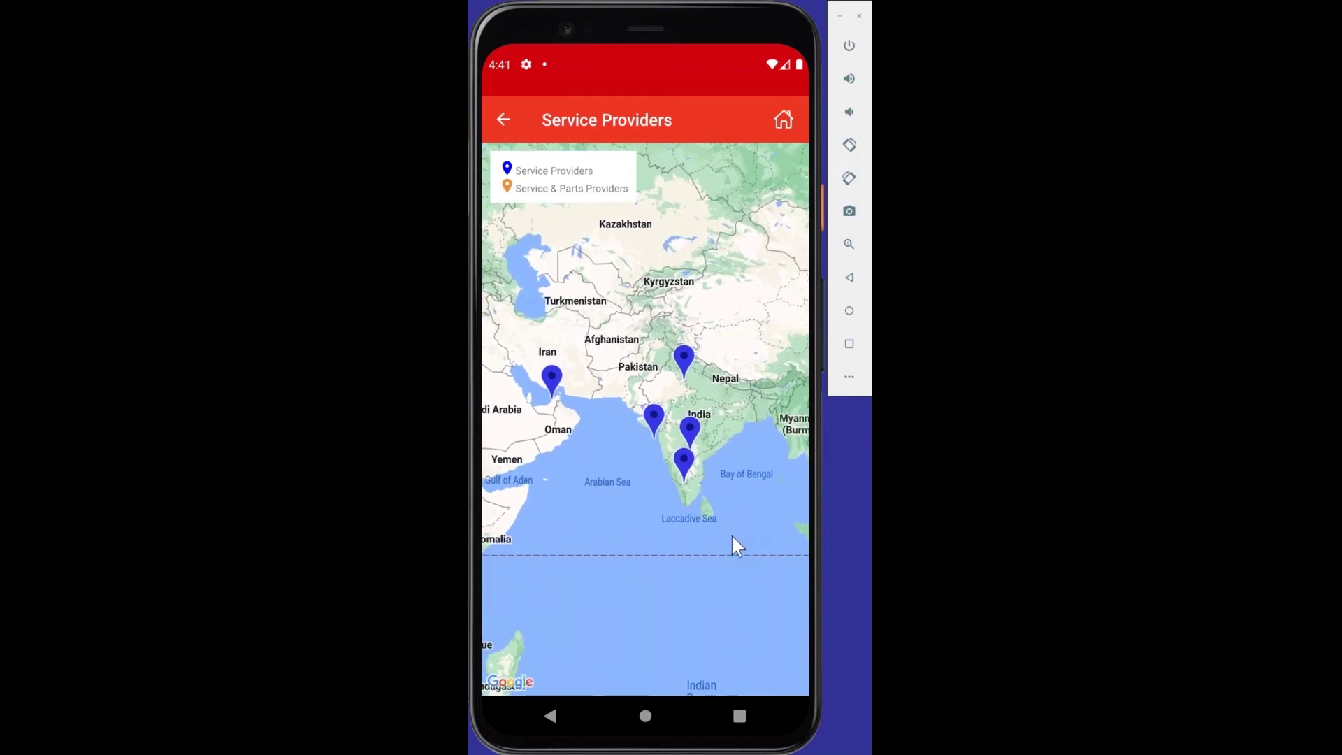
{"action": "scroll", "coordinate": [693, 338], "scroll_direction": "right", "scroll_amount": 10}
{"action": "scroll", "coordinate": [693, 338], "scroll_direction": "down", "scroll_amount": 2}
{"action": "scroll", "coordinate": [673, 393], "scroll_direction": "right", "scroll_amount": 5}
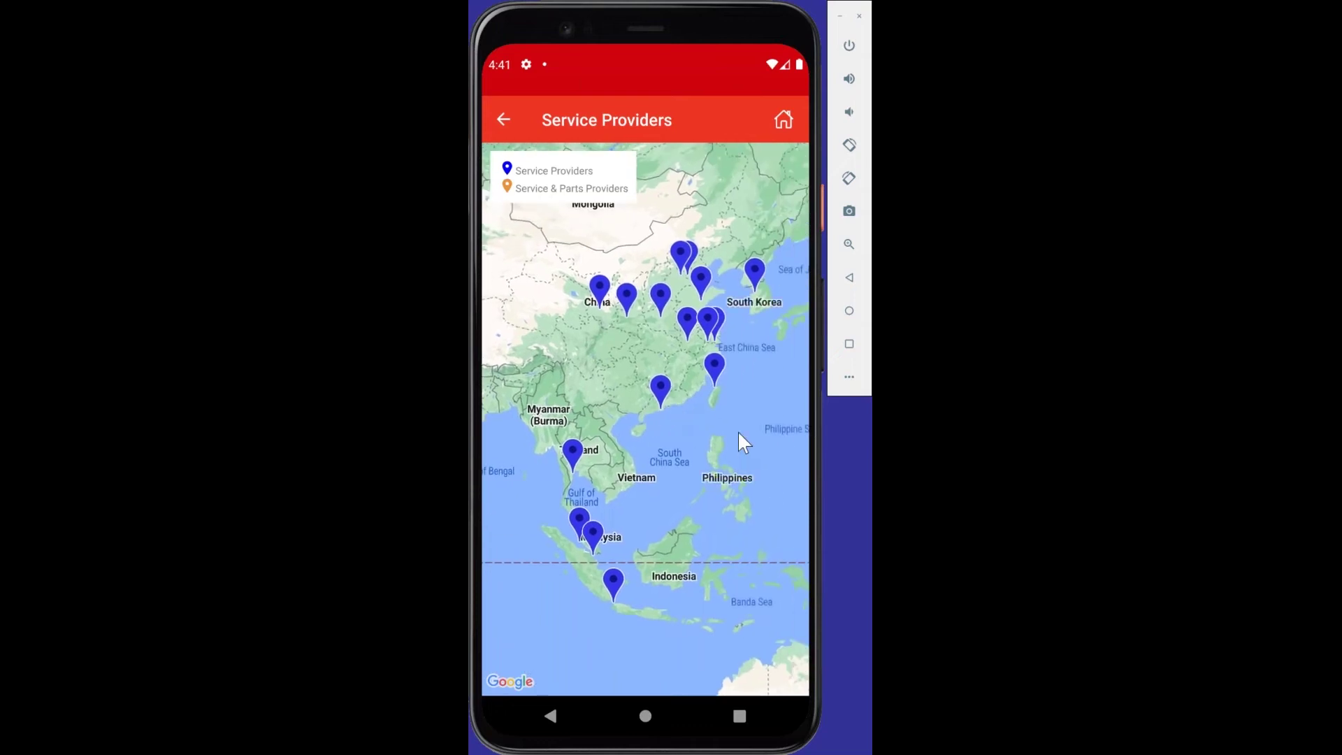
{"action": "scroll", "coordinate": [728, 409], "scroll_direction": "right", "scroll_amount": 4}
{"action": "scroll", "coordinate": [727, 400], "scroll_direction": "down", "scroll_amount": 2}
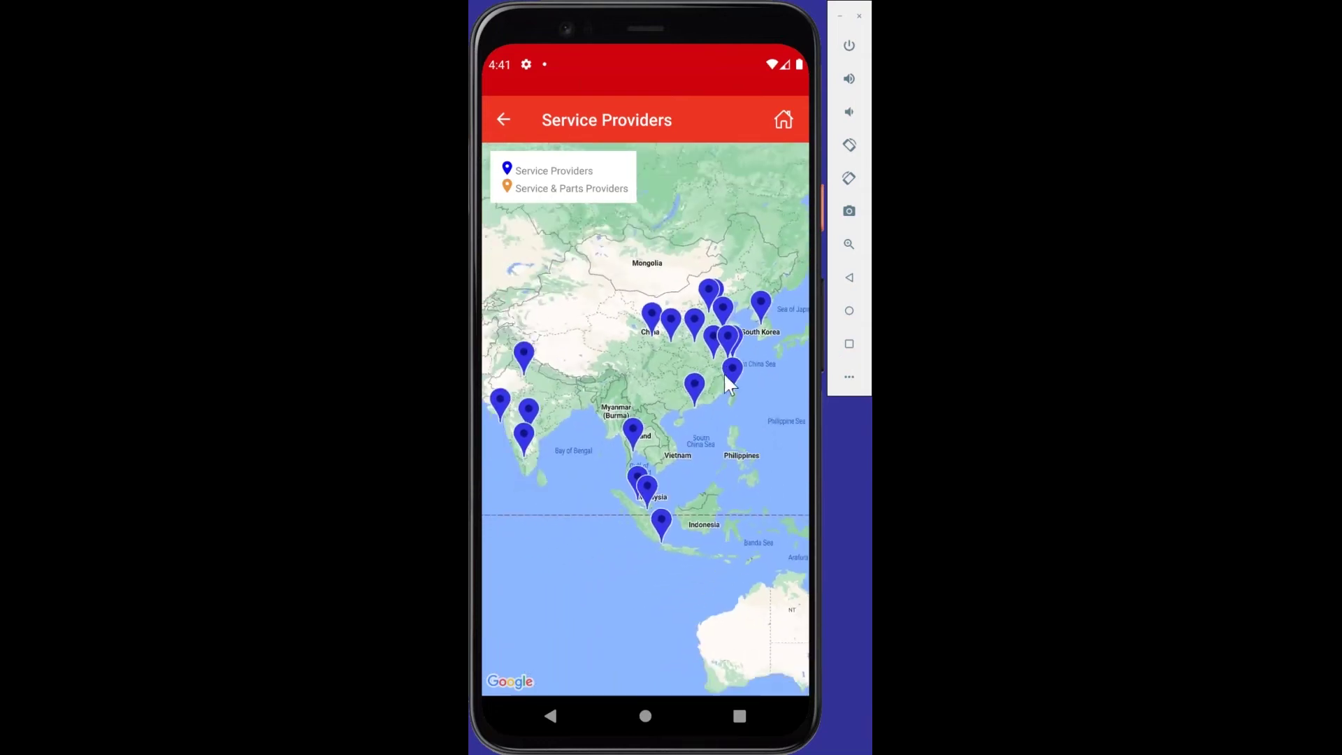
{"action": "scroll", "coordinate": [724, 376], "scroll_direction": "left", "scroll_amount": 3}
{"action": "scroll", "coordinate": [724, 375], "scroll_direction": "left", "scroll_amount": 9}
{"action": "scroll", "coordinate": [700, 367], "scroll_direction": "right", "scroll_amount": 13}
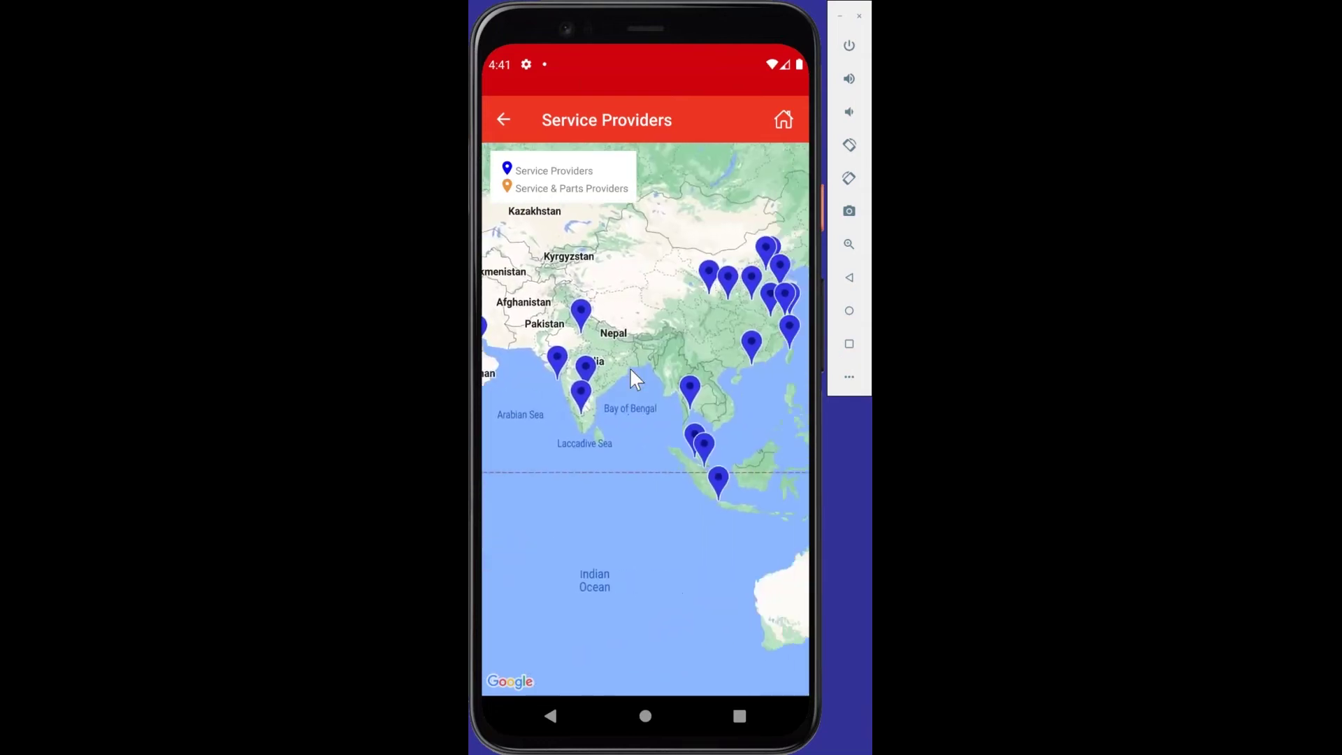
{"action": "scroll", "coordinate": [662, 402], "scroll_direction": "right", "scroll_amount": 15}
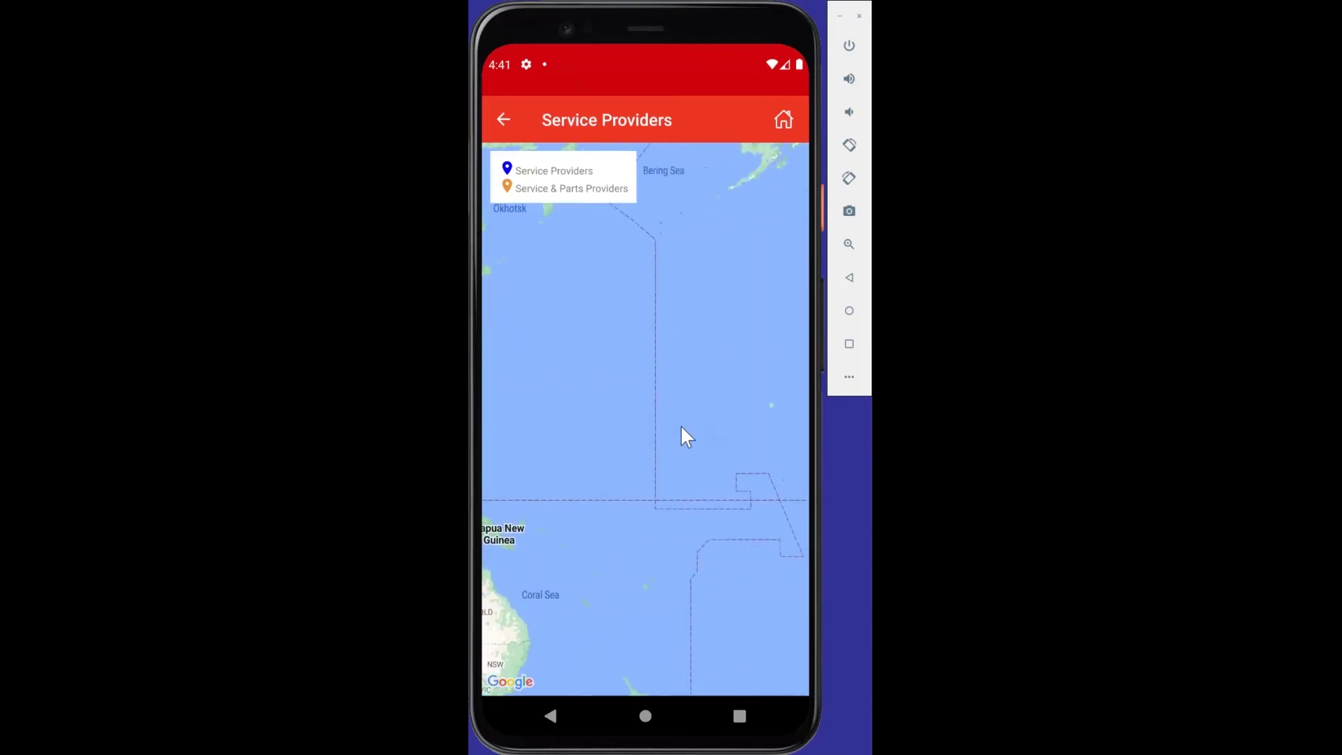
{"action": "scroll", "coordinate": [685, 447], "scroll_direction": "right", "scroll_amount": 15}
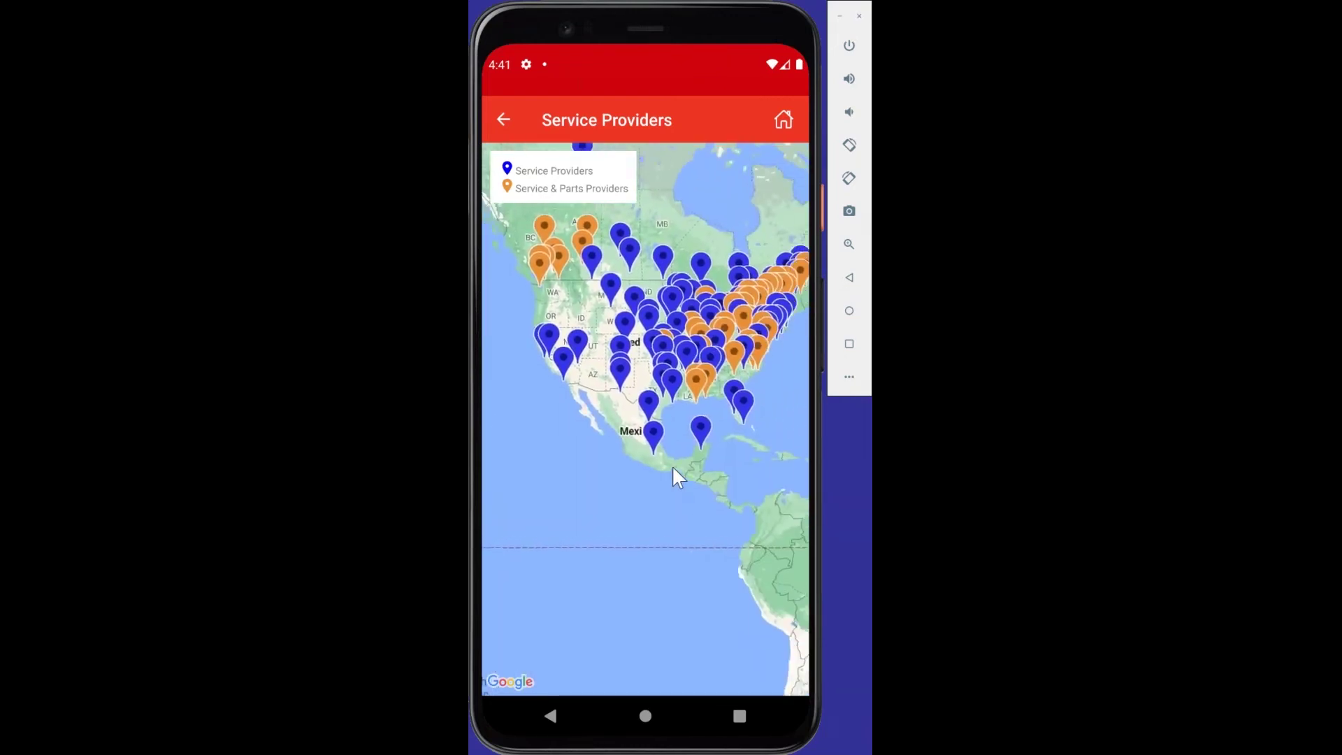
{"action": "scroll", "coordinate": [685, 489], "scroll_direction": "up", "scroll_amount": 5}
{"action": "scroll", "coordinate": [753, 513], "scroll_direction": "left", "scroll_amount": 5}
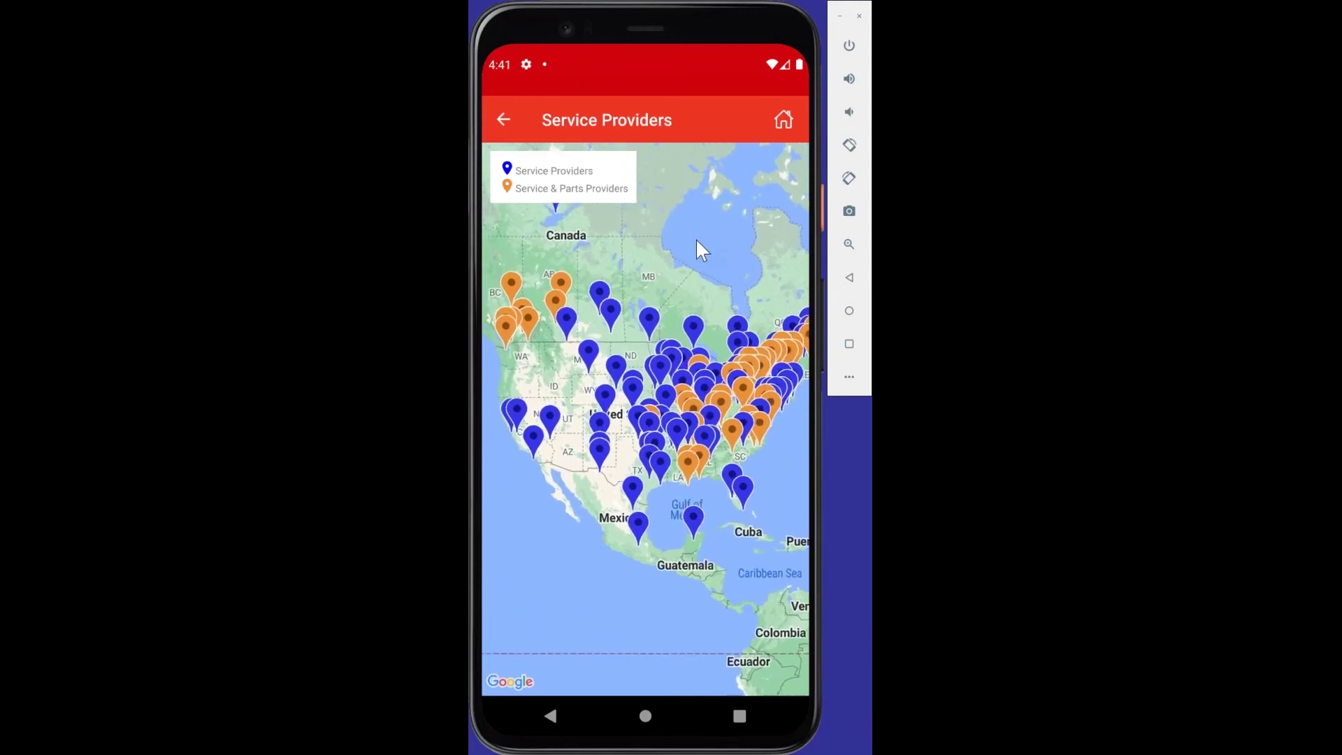
{"action": "scroll", "coordinate": [690, 244], "scroll_direction": "up", "scroll_amount": 2}
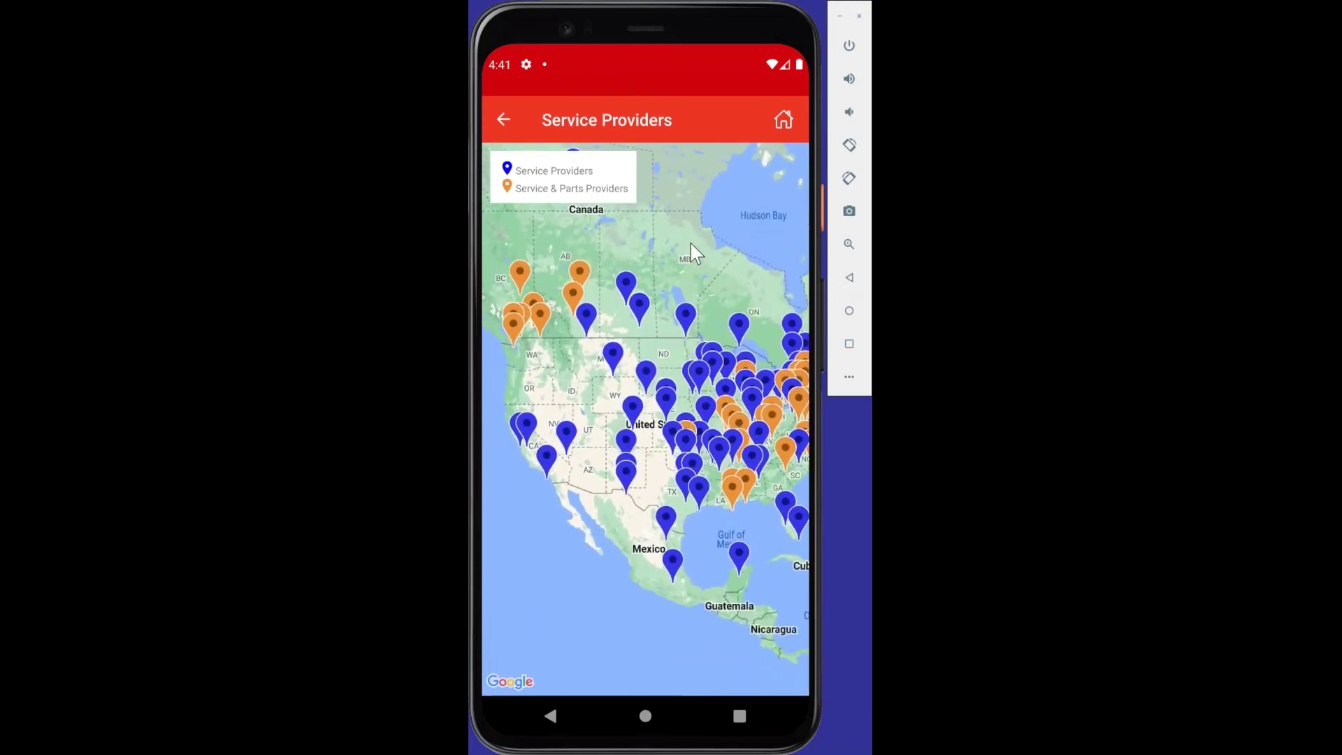
{"action": "scroll", "coordinate": [708, 236], "scroll_direction": "down", "scroll_amount": 3}
{"action": "scroll", "coordinate": [709, 236], "scroll_direction": "right", "scroll_amount": 2}
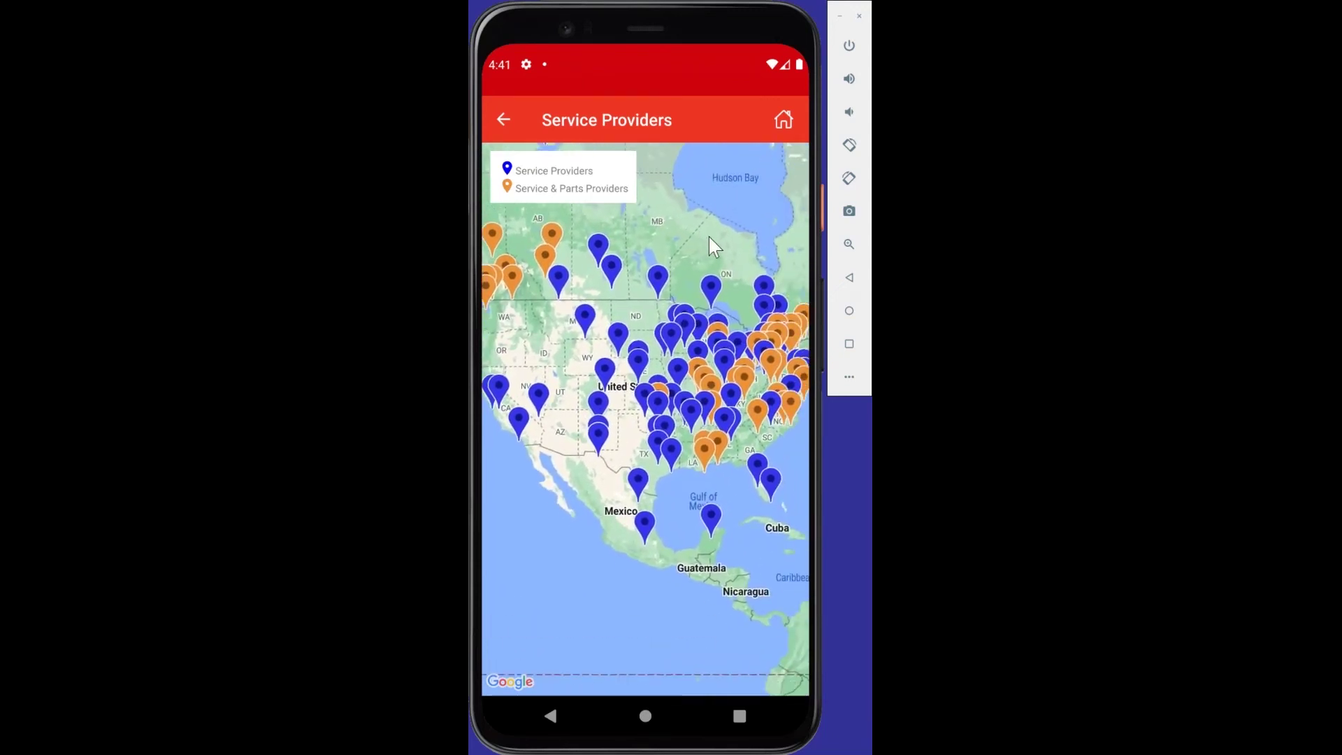
{"action": "left_click", "coordinate": [644, 522]}
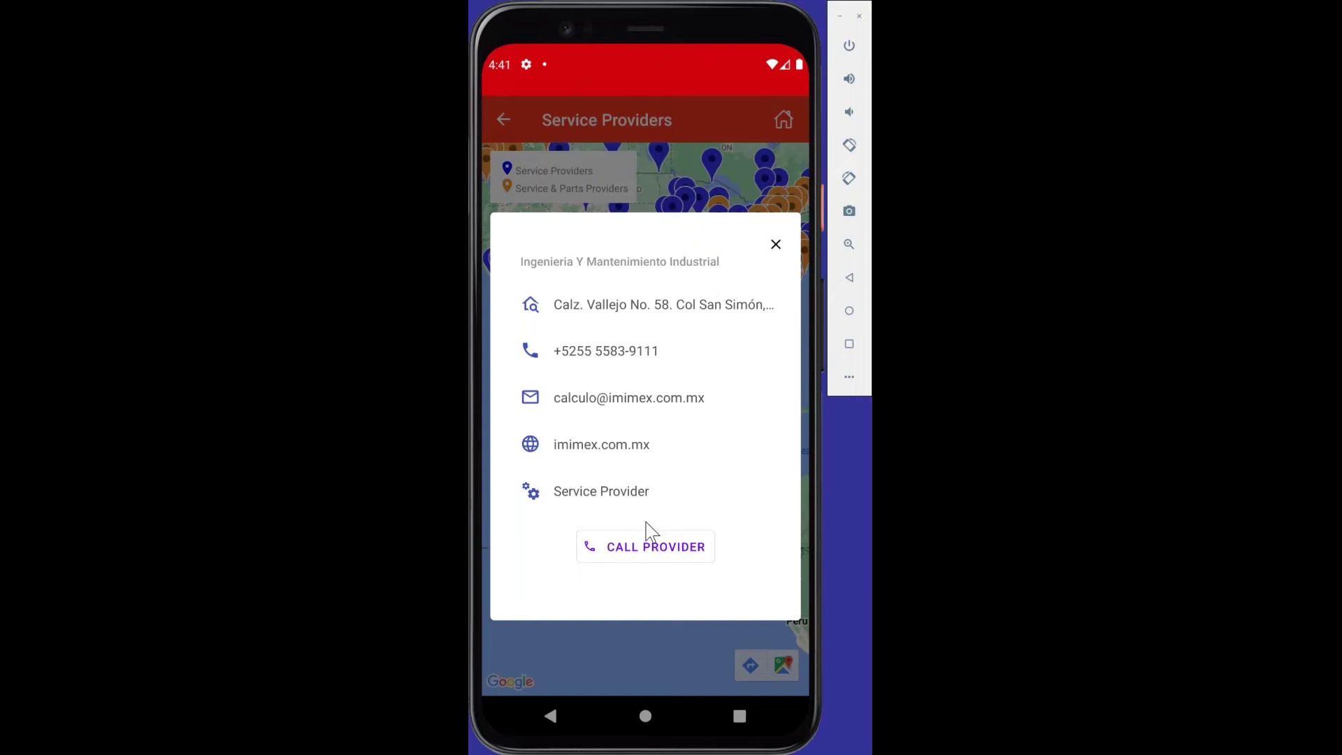
{"action": "left_click", "coordinate": [777, 246]}
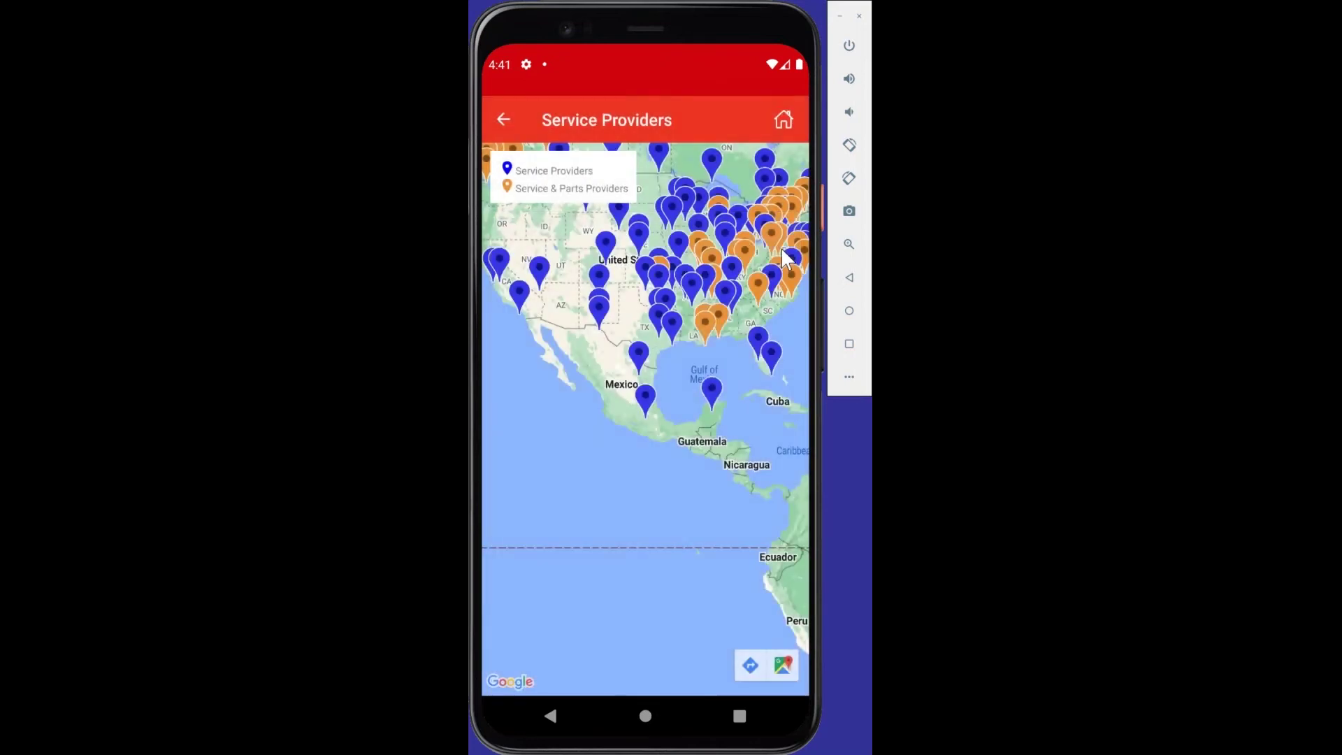
Step: Return to the map options and show all pumps on the world map
{"action": "left_click", "coordinate": [505, 117]}
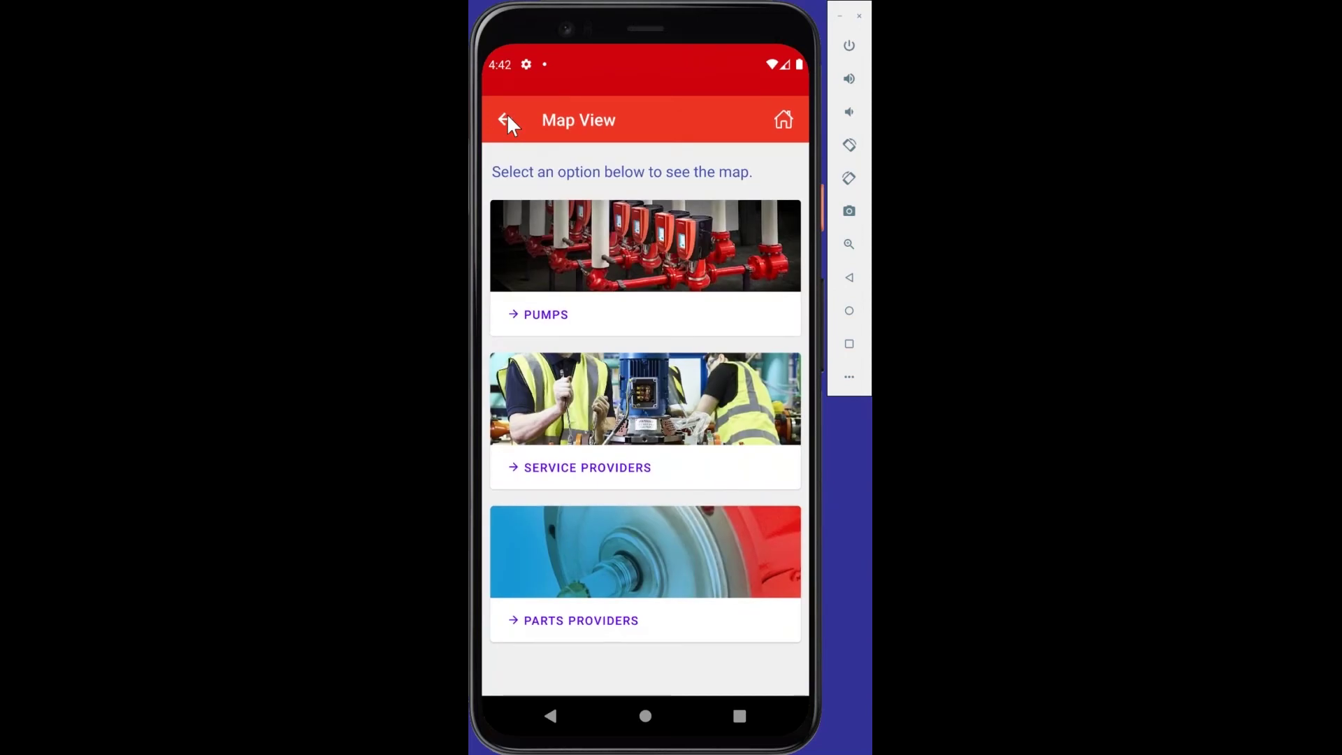
{"action": "left_click", "coordinate": [724, 253]}
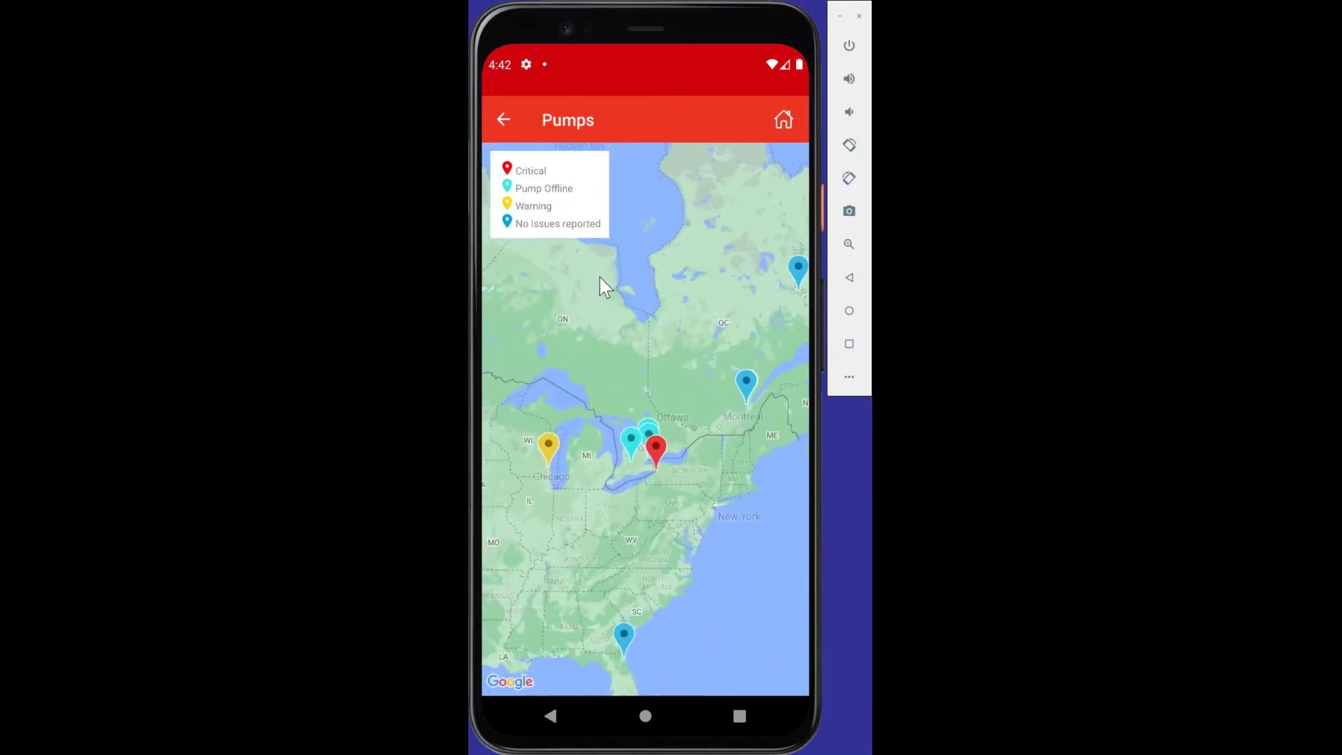
{"action": "scroll", "coordinate": [599, 278], "scroll_direction": "up", "scroll_amount": 4}
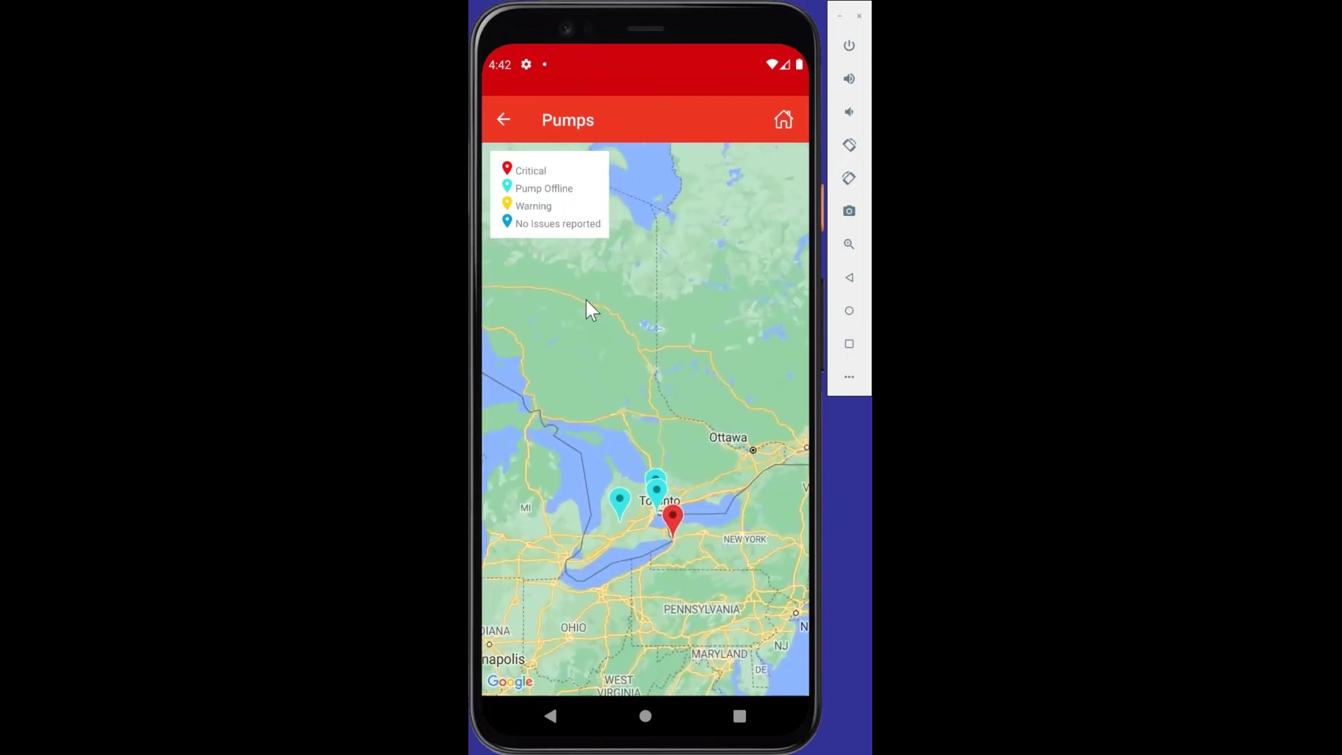
{"action": "scroll", "coordinate": [587, 307], "scroll_direction": "down", "scroll_amount": 3}
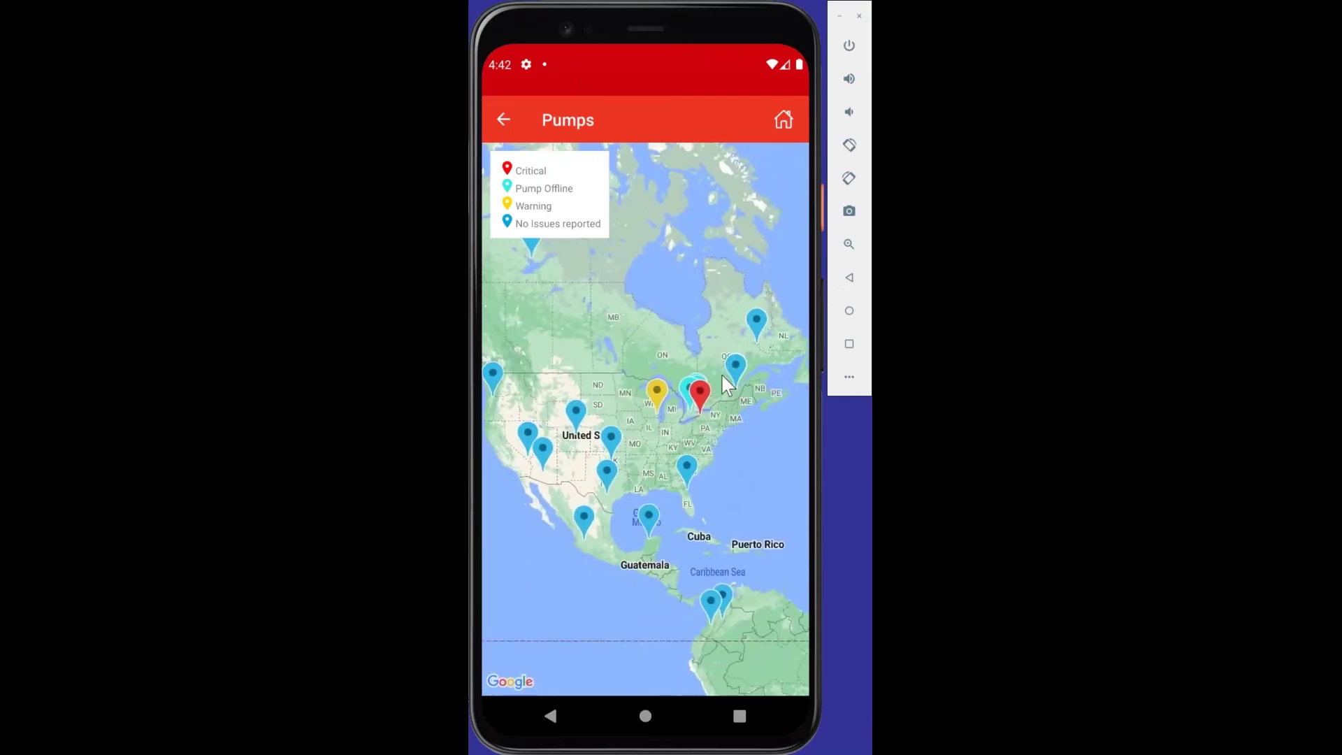
Step: Pan east across Europe, Asia and the Pacific, then zoom into North America's pumps
{"action": "left_click_drag", "start_coordinate": [755, 428], "coordinate": [660, 435]}
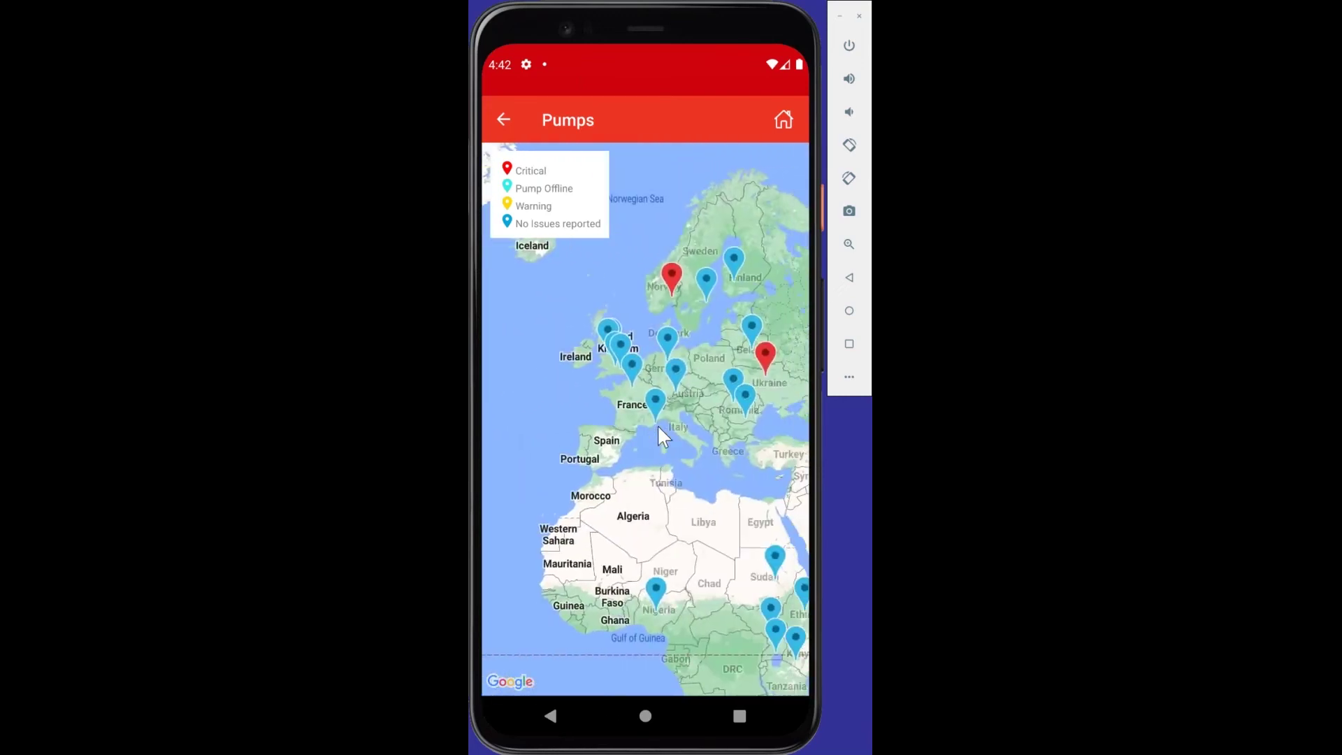
{"action": "left_click_drag", "start_coordinate": [778, 451], "coordinate": [650, 409]}
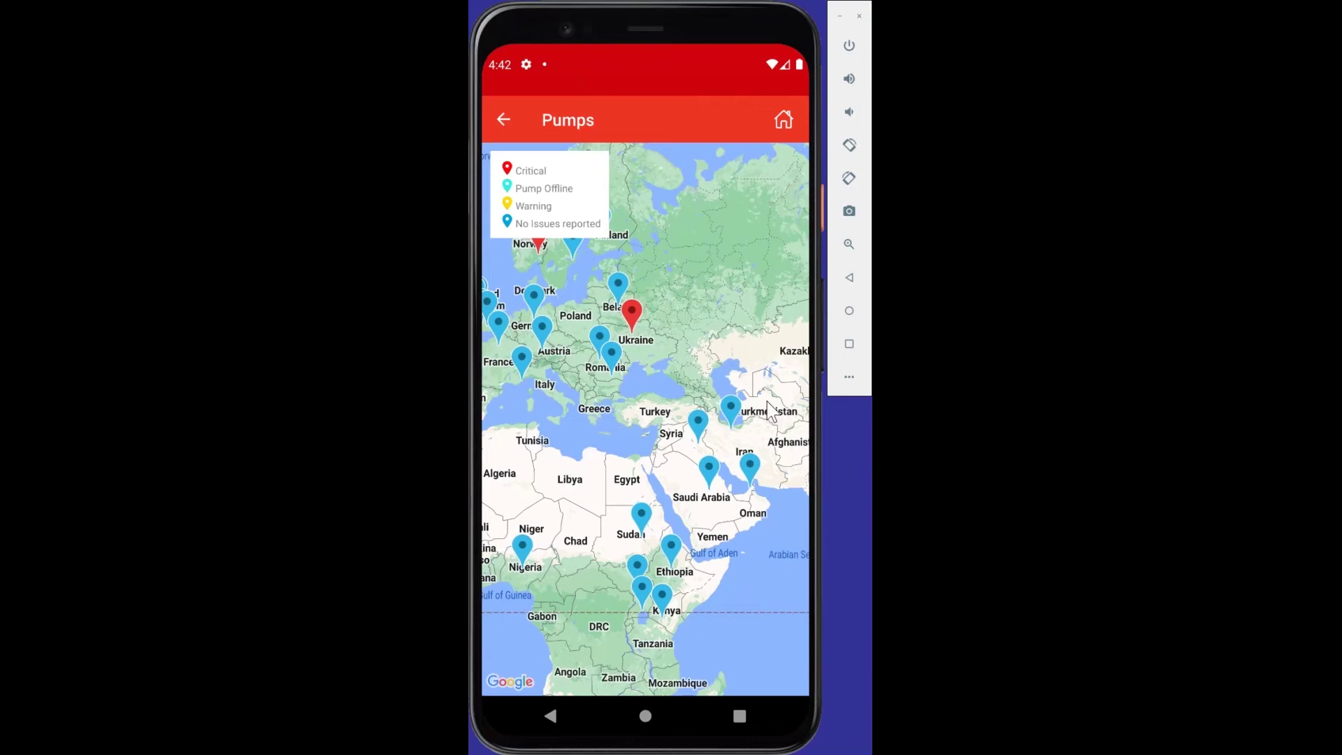
{"action": "left_click_drag", "start_coordinate": [733, 364], "coordinate": [674, 349]}
{"action": "left_click_drag", "start_coordinate": [797, 468], "coordinate": [706, 366]}
{"action": "left_click_drag", "start_coordinate": [746, 415], "coordinate": [709, 405]}
{"action": "left_click_drag", "start_coordinate": [806, 369], "coordinate": [678, 419]}
{"action": "left_click_drag", "start_coordinate": [740, 448], "coordinate": [648, 491]}
{"action": "scroll", "coordinate": [703, 238], "scroll_direction": "up", "scroll_amount": 1}
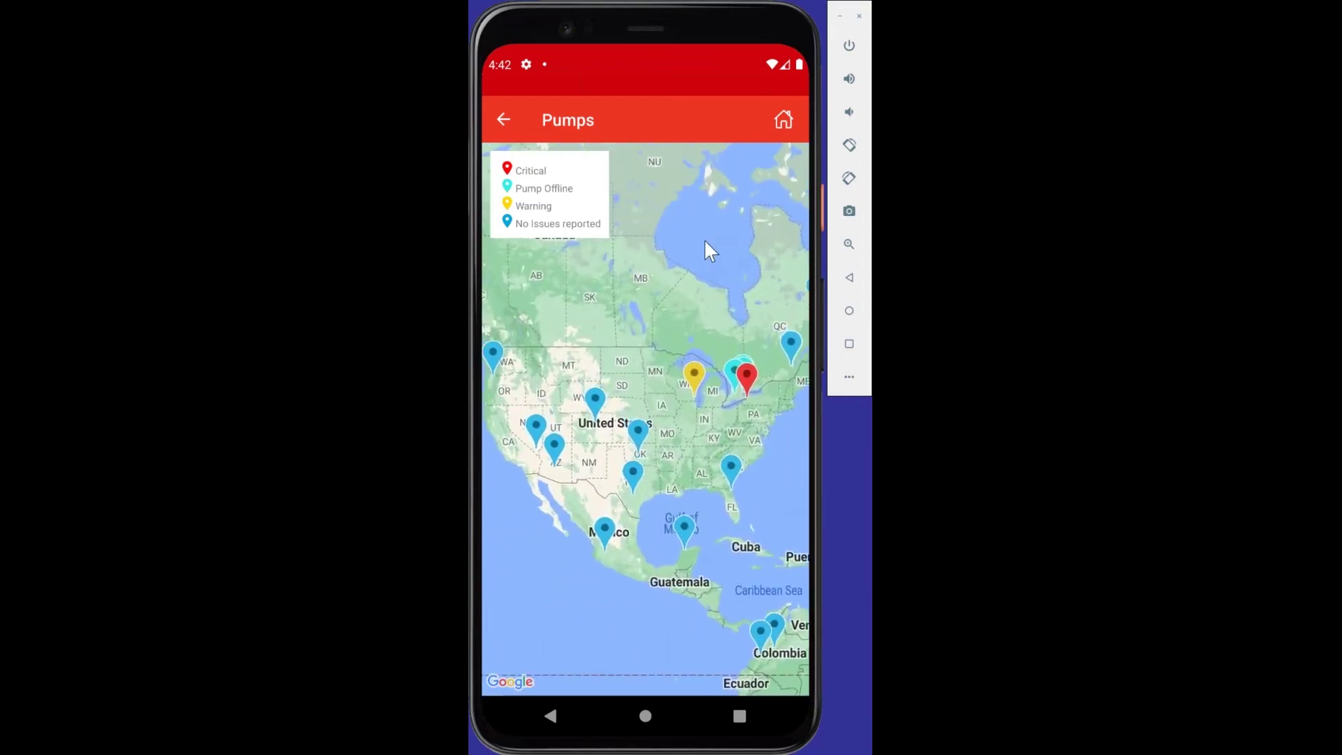
{"action": "scroll", "coordinate": [725, 237], "scroll_direction": "up", "scroll_amount": 2}
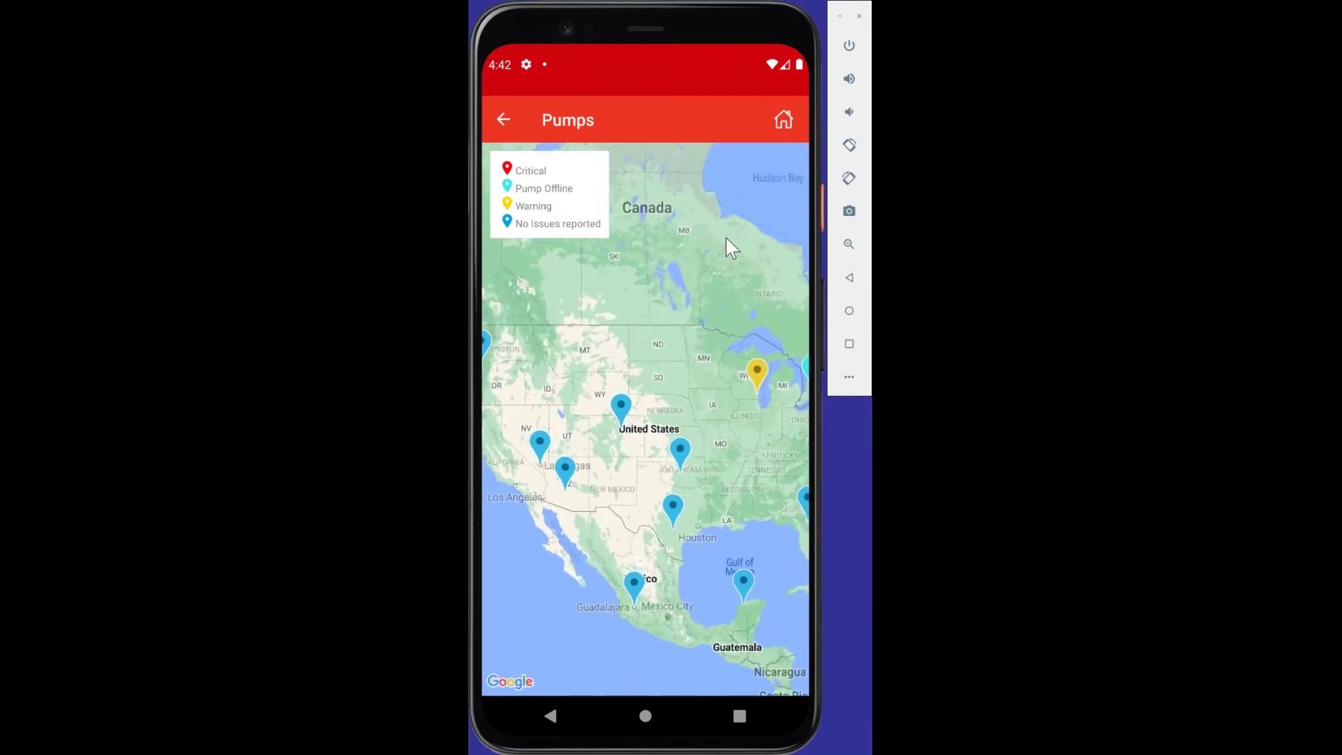
{"action": "scroll", "coordinate": [653, 293], "scroll_direction": "up", "scroll_amount": 2}
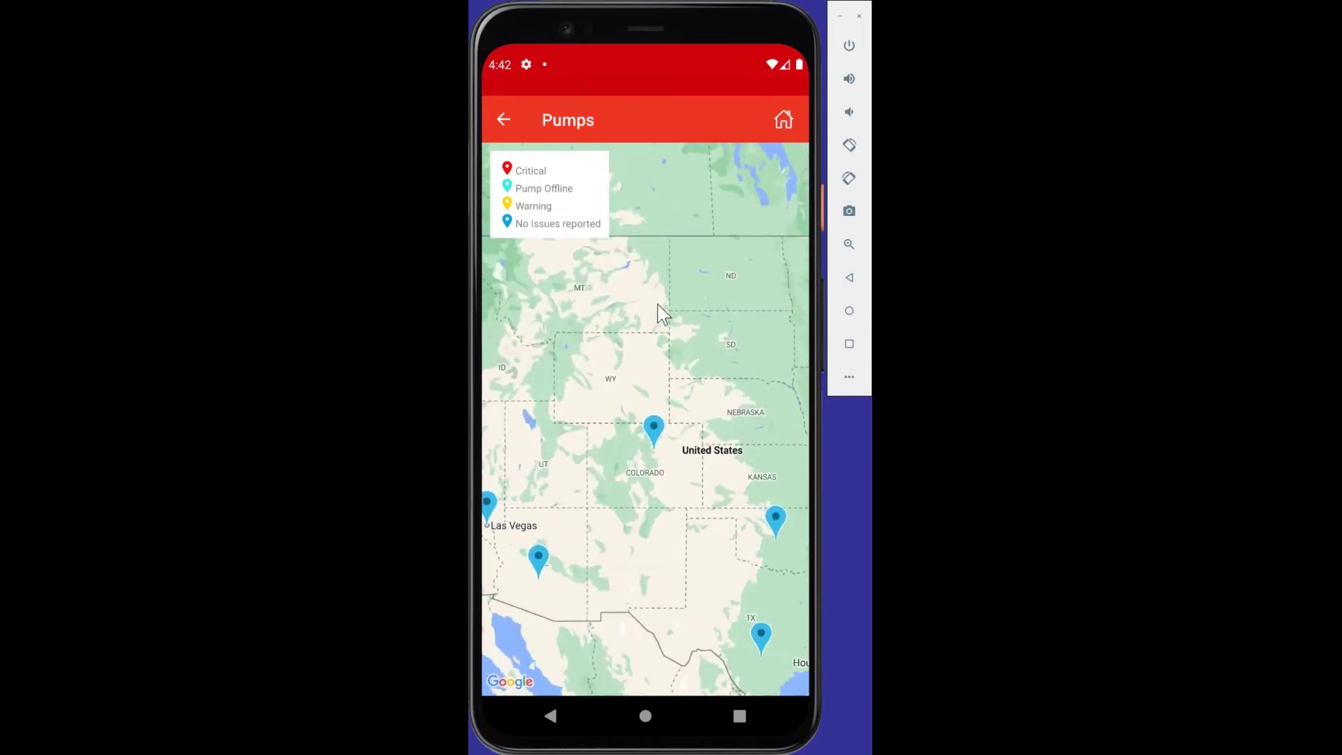
Step: Open the Denver site's pump info, expand PUMP-011, and scroll its detail tiles to Trends
{"action": "left_click", "coordinate": [655, 432]}
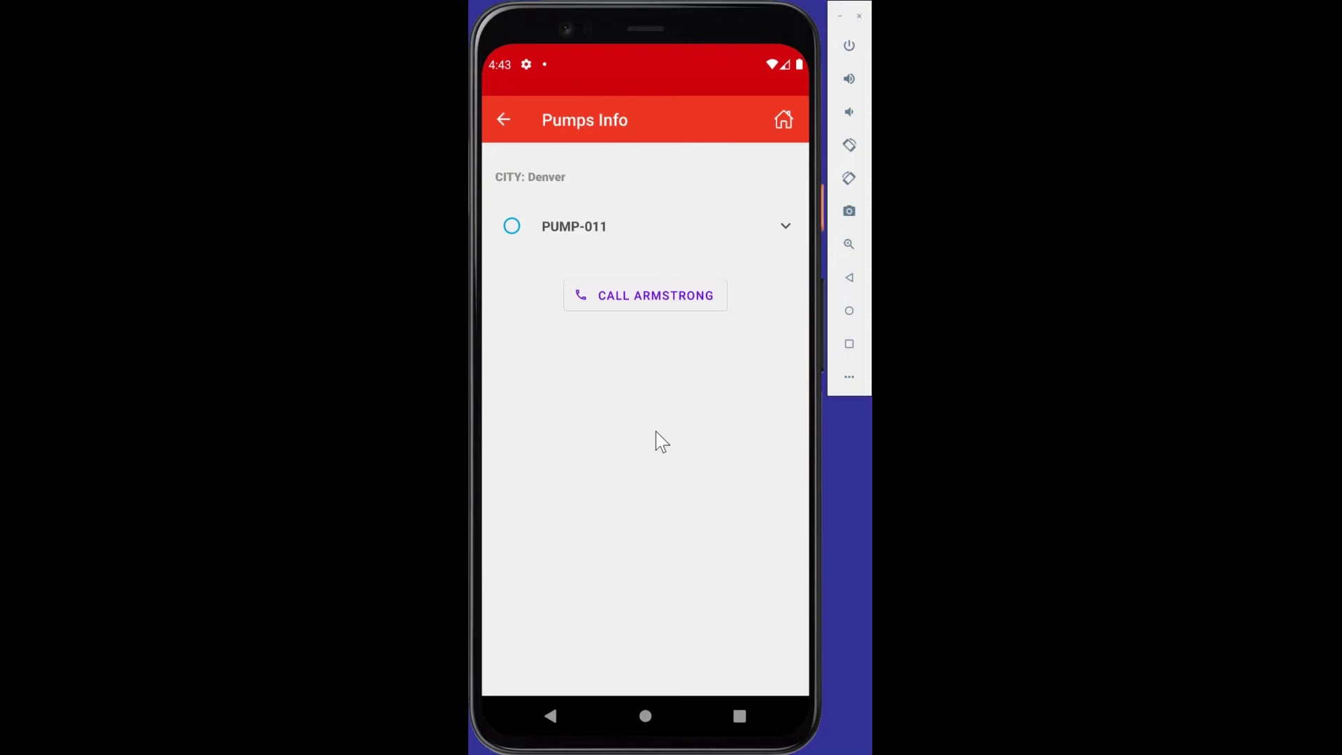
{"action": "left_click", "coordinate": [793, 237]}
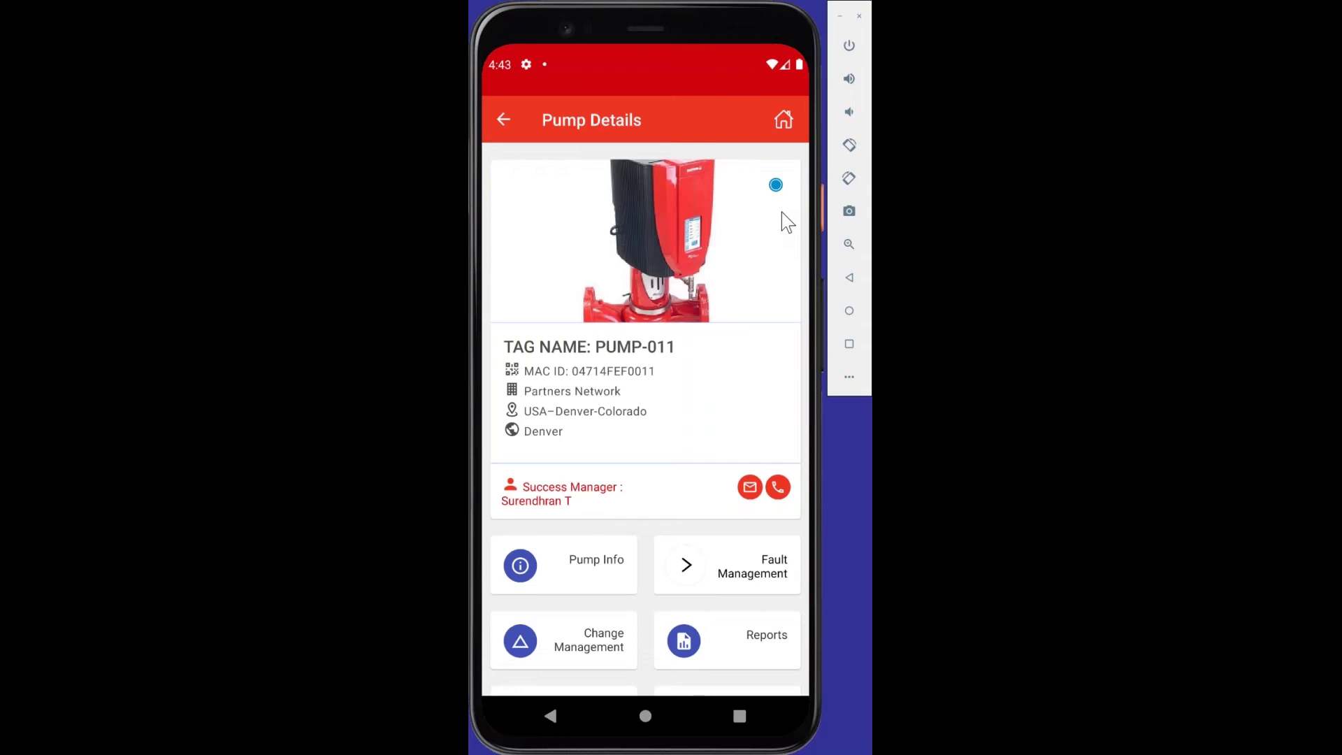
{"action": "scroll", "coordinate": [749, 328], "scroll_direction": "down", "scroll_amount": 3}
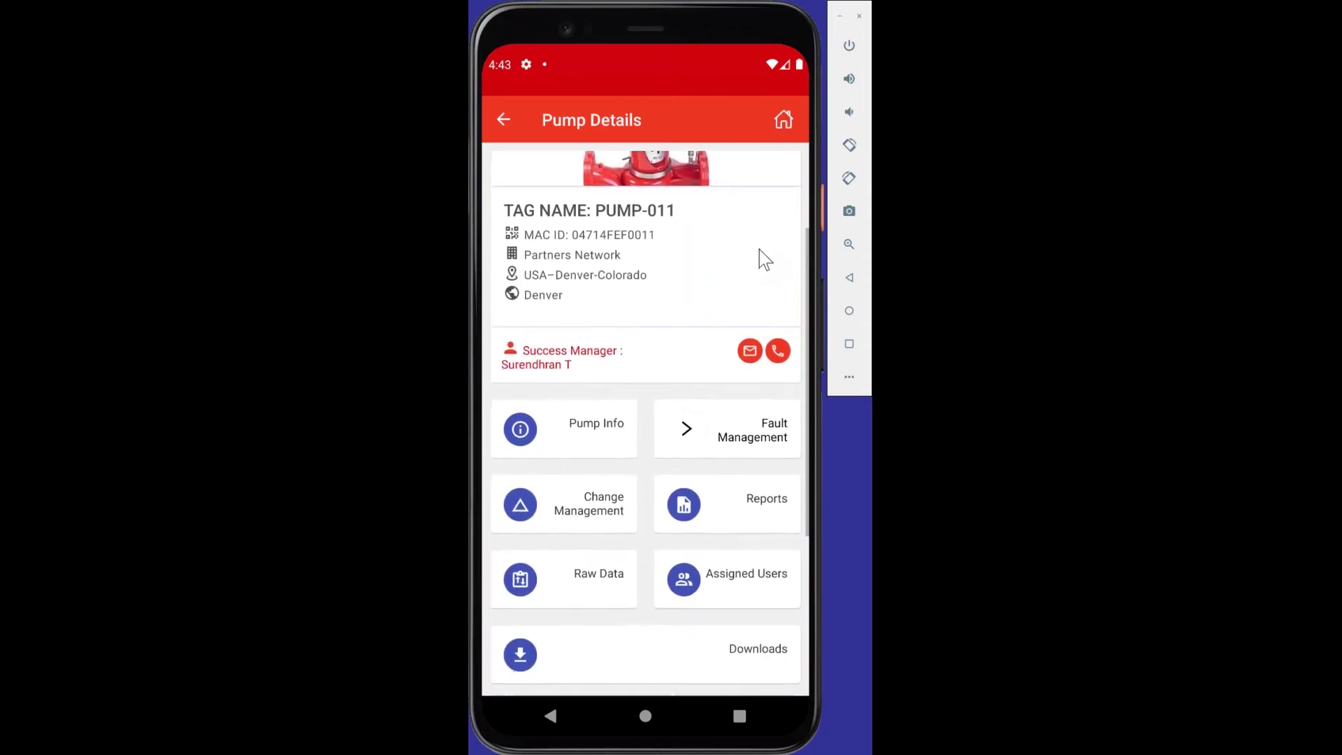
{"action": "left_click_drag", "start_coordinate": [758, 257], "coordinate": [752, 416]}
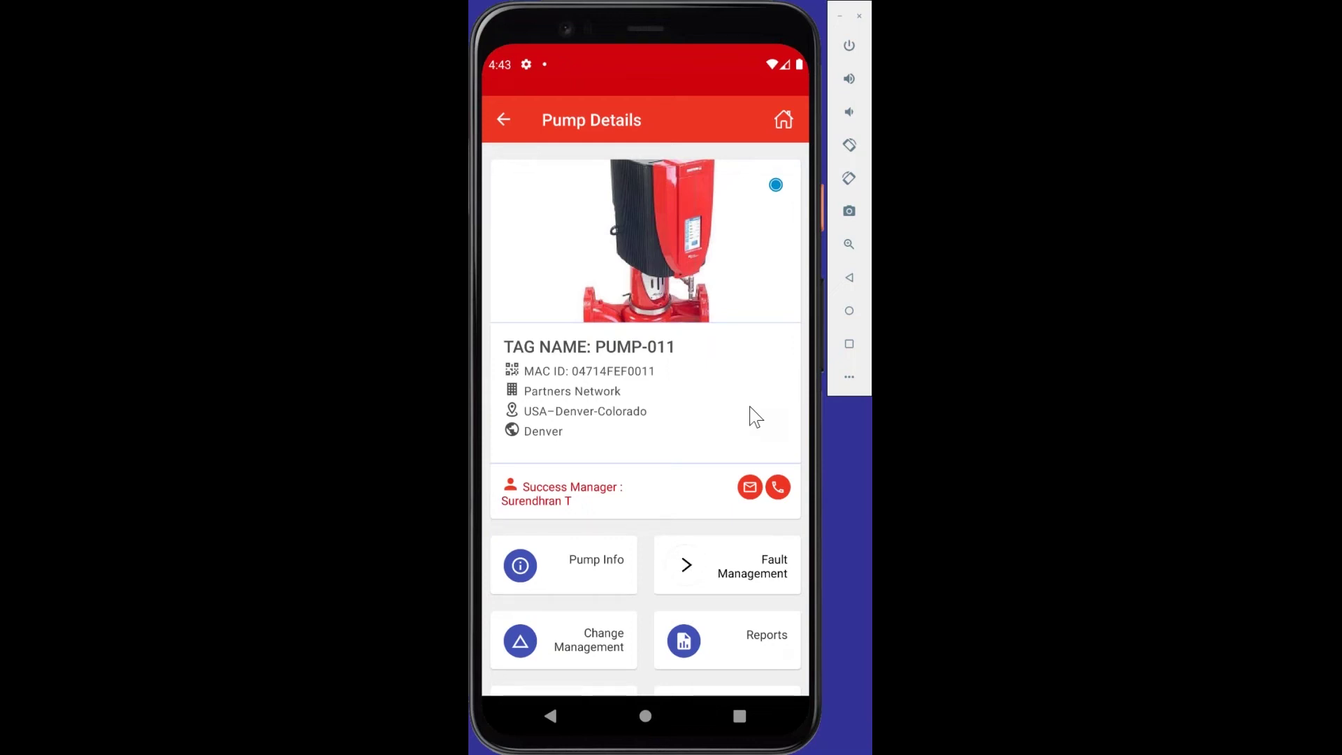
{"action": "left_click_drag", "start_coordinate": [692, 436], "coordinate": [757, 254]}
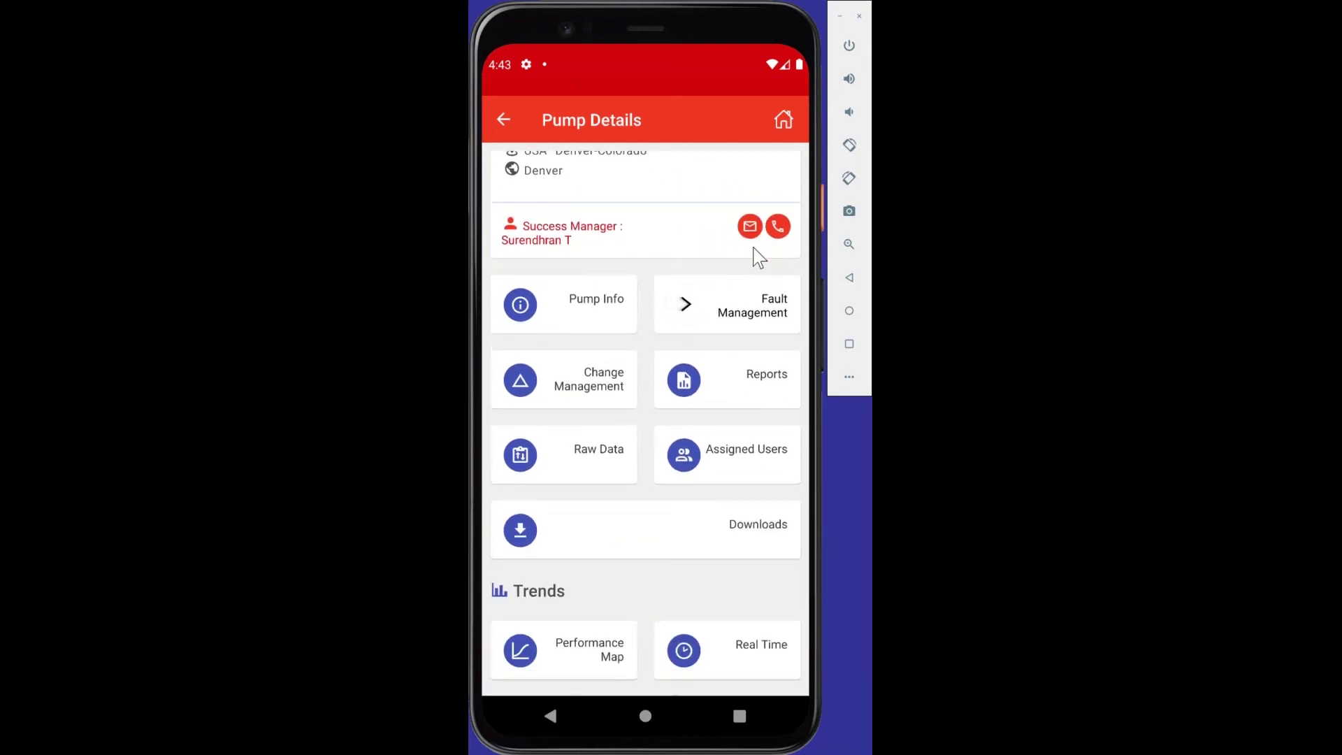
{"action": "scroll", "coordinate": [748, 328], "scroll_direction": "down", "scroll_amount": 3}
{"action": "left_click_drag", "start_coordinate": [743, 377], "coordinate": [673, 629]}
Step: Open Pump Info and expand Application Design Data, Motor Data, Pump Data and Version
{"action": "left_click", "coordinate": [594, 404]}
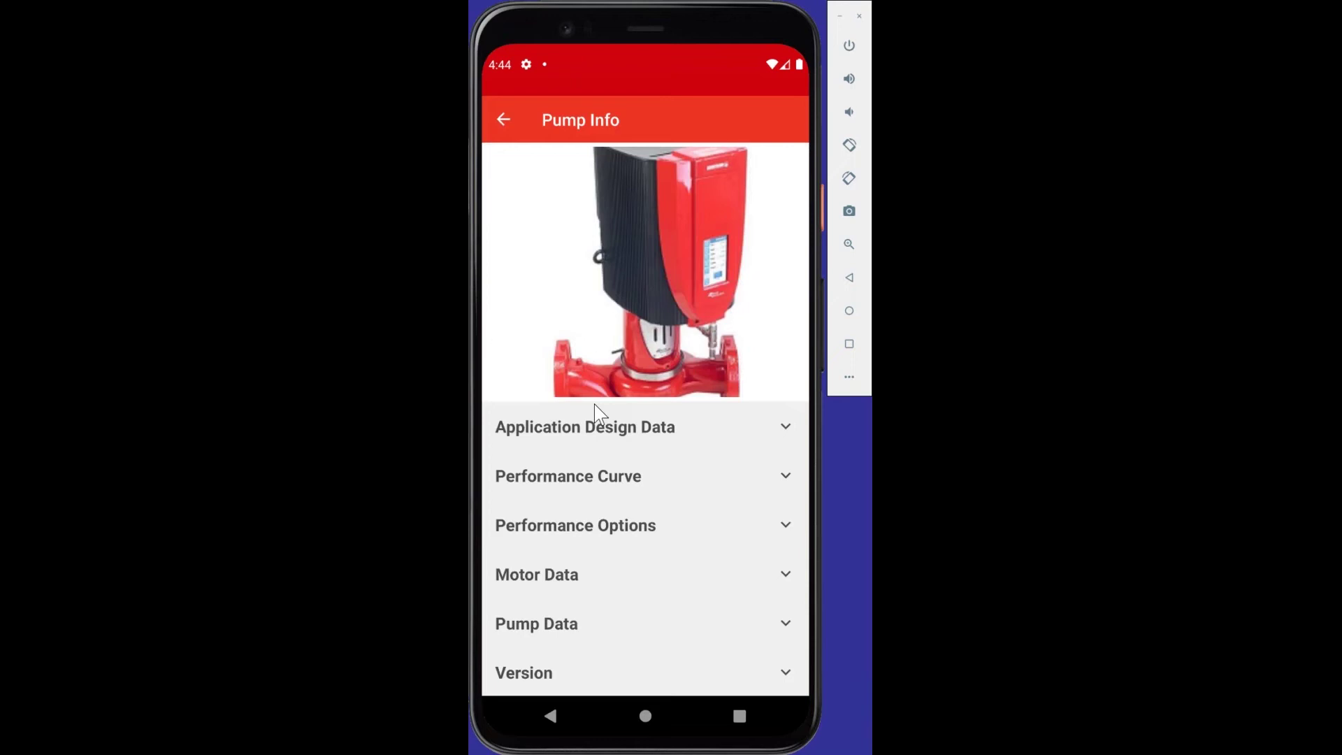
{"action": "left_click", "coordinate": [594, 407]}
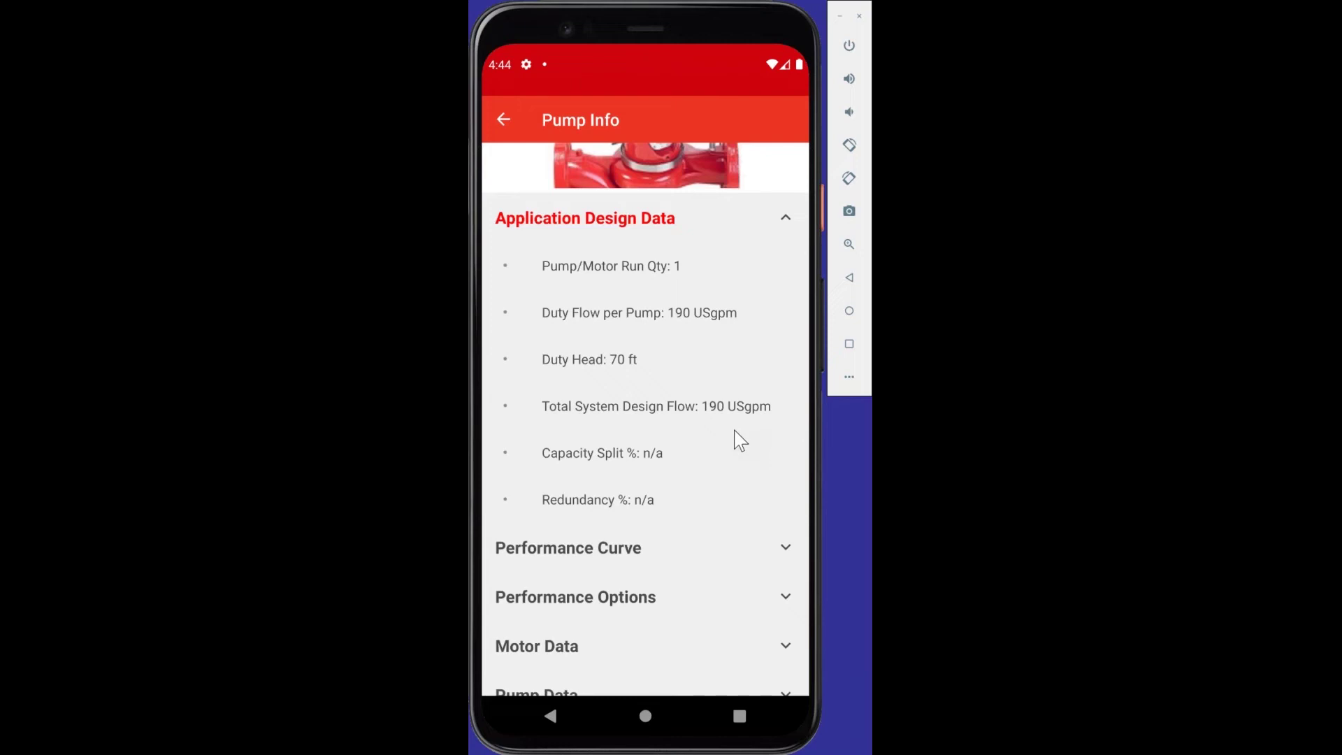
{"action": "left_click_drag", "start_coordinate": [735, 435], "coordinate": [763, 250]}
{"action": "left_click", "coordinate": [761, 575]}
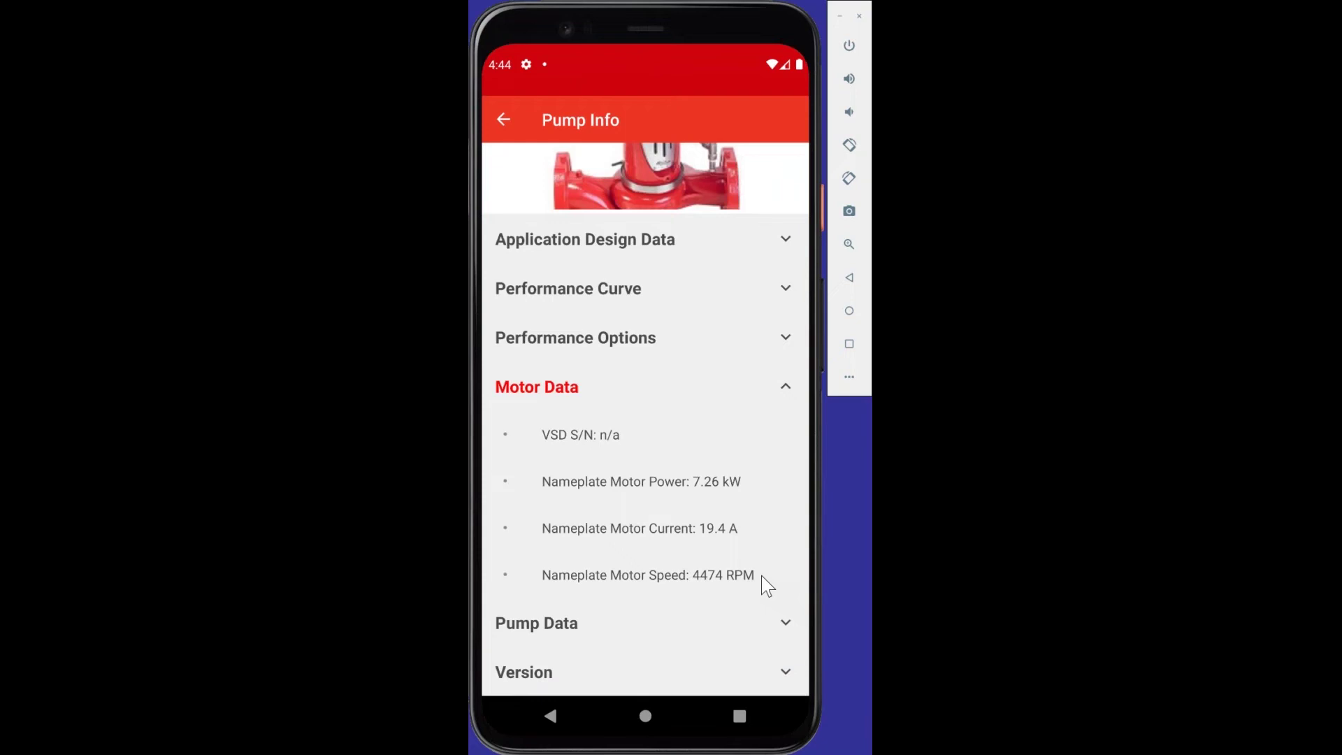
{"action": "left_click", "coordinate": [751, 616]}
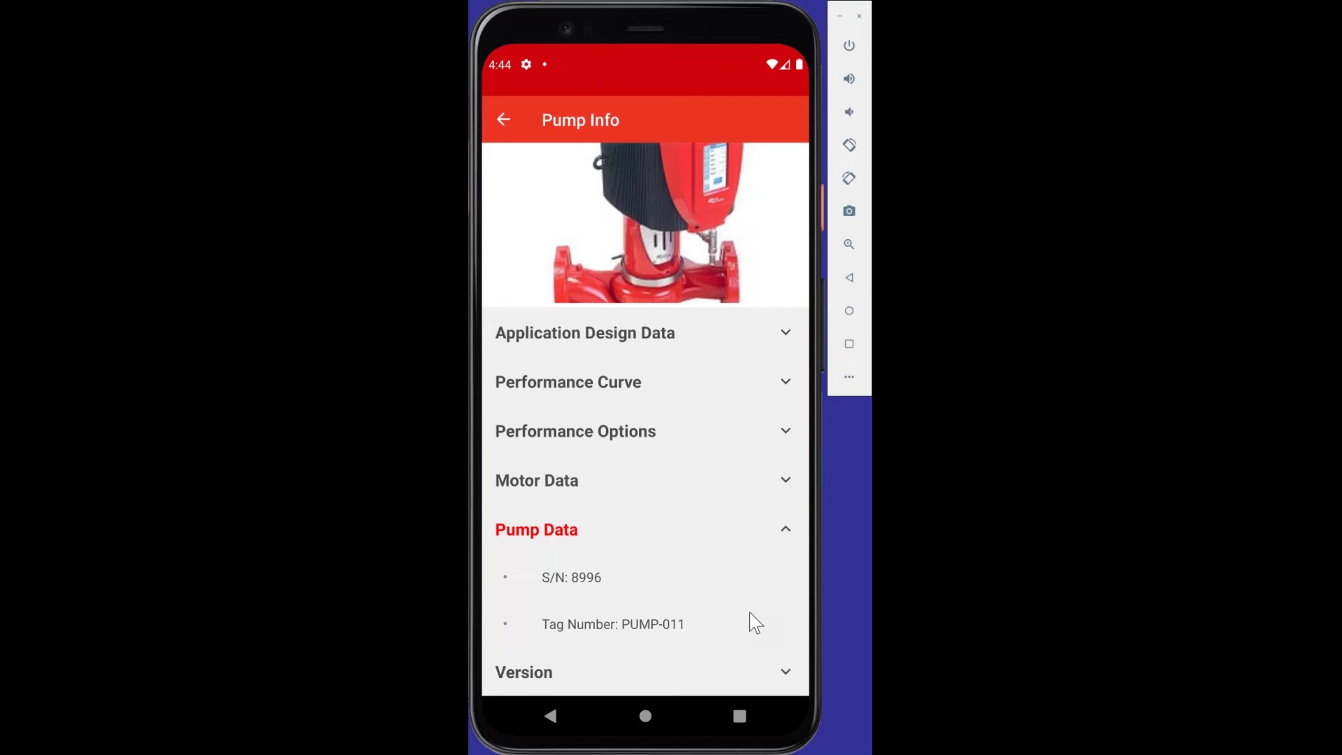
{"action": "left_click", "coordinate": [782, 664]}
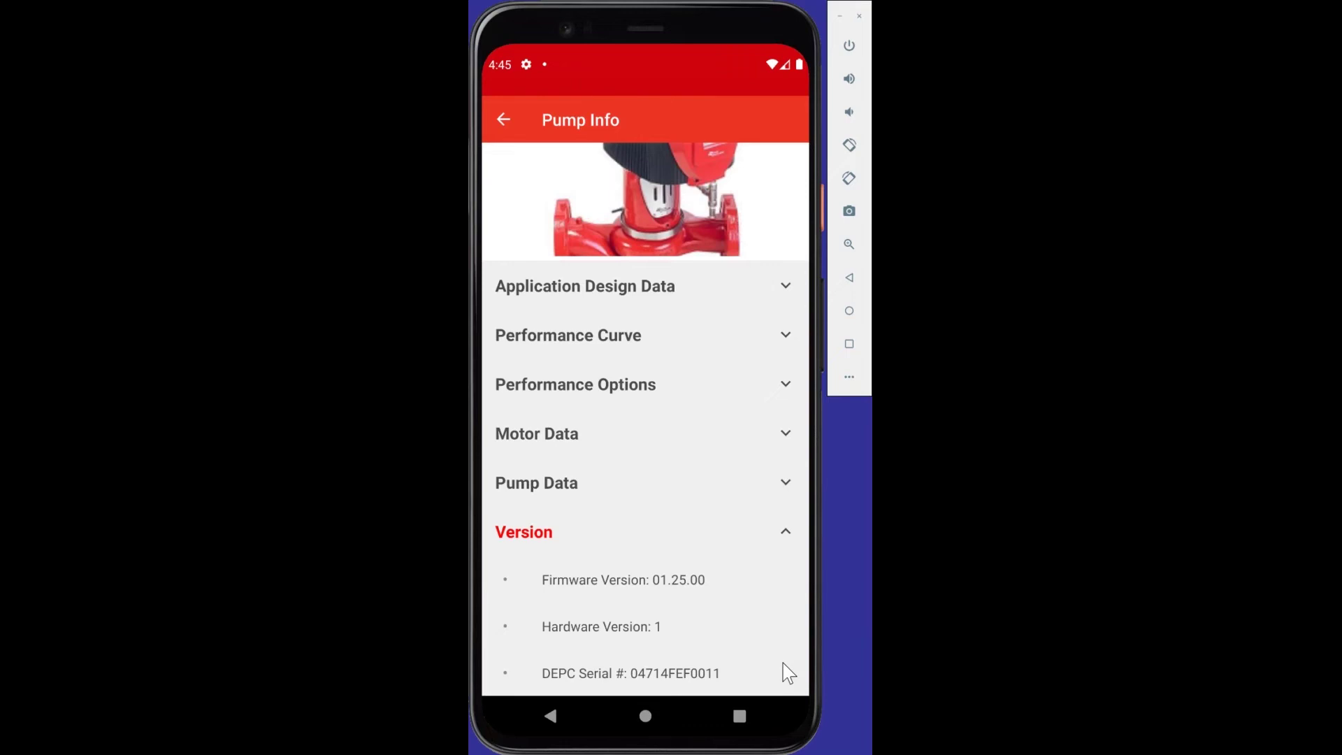
Step: Go back to Pump Details and open the Change Management config file and log
{"action": "left_click", "coordinate": [507, 118]}
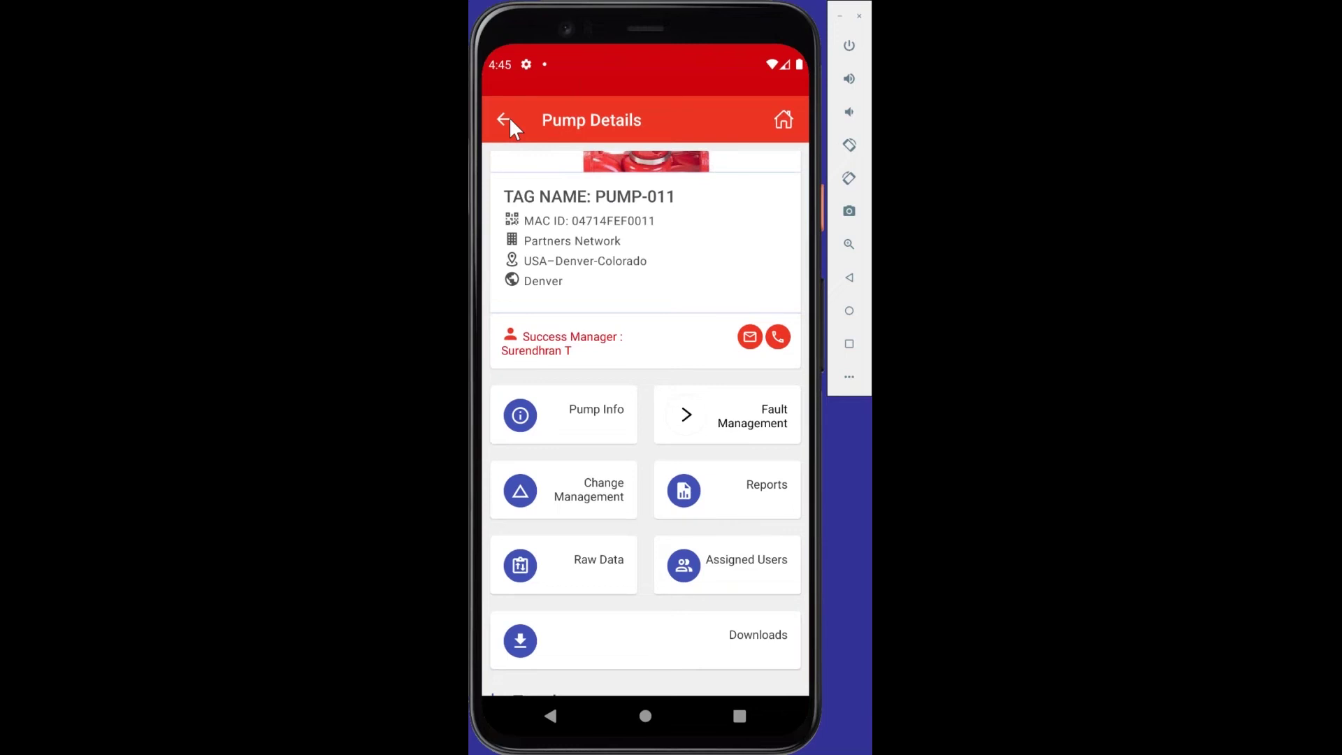
{"action": "left_click", "coordinate": [600, 491]}
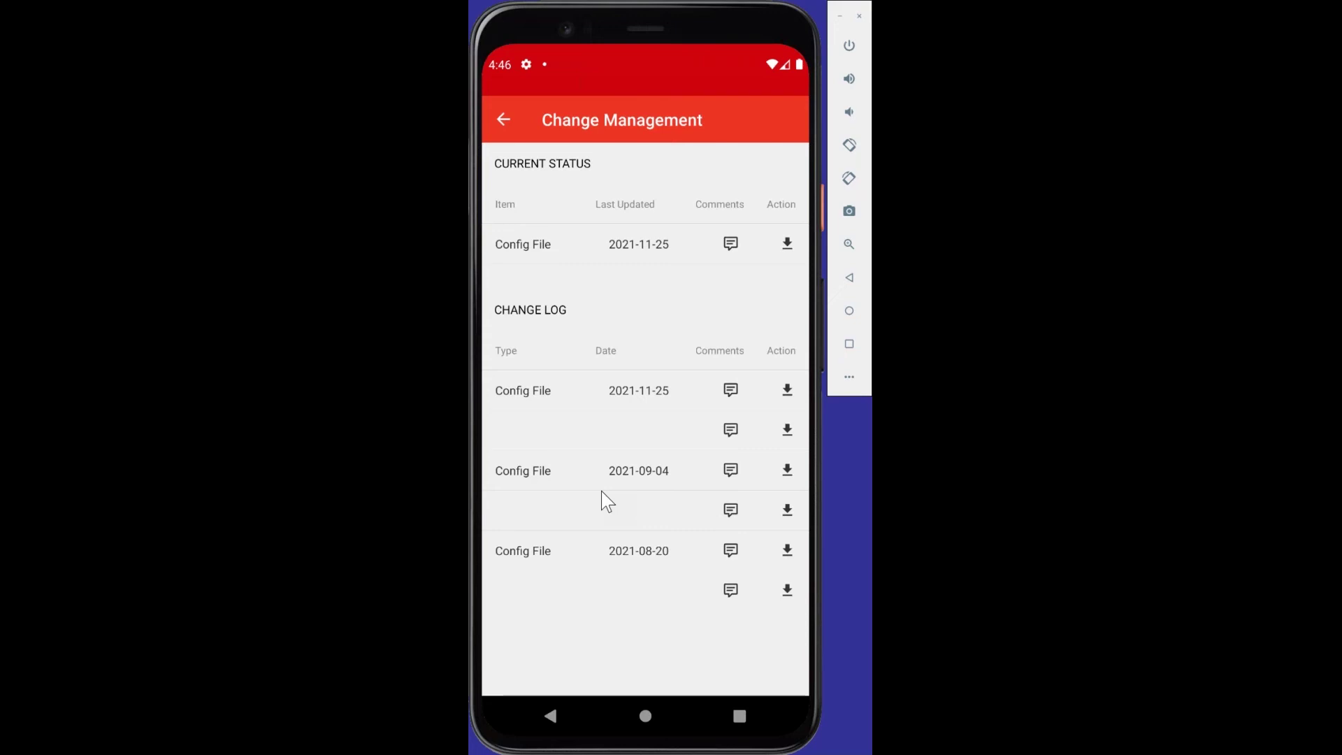
Step: Return to Pump Details, open PUMP-011's Performance Map, and scroll through its key statistics
{"action": "left_click", "coordinate": [520, 115]}
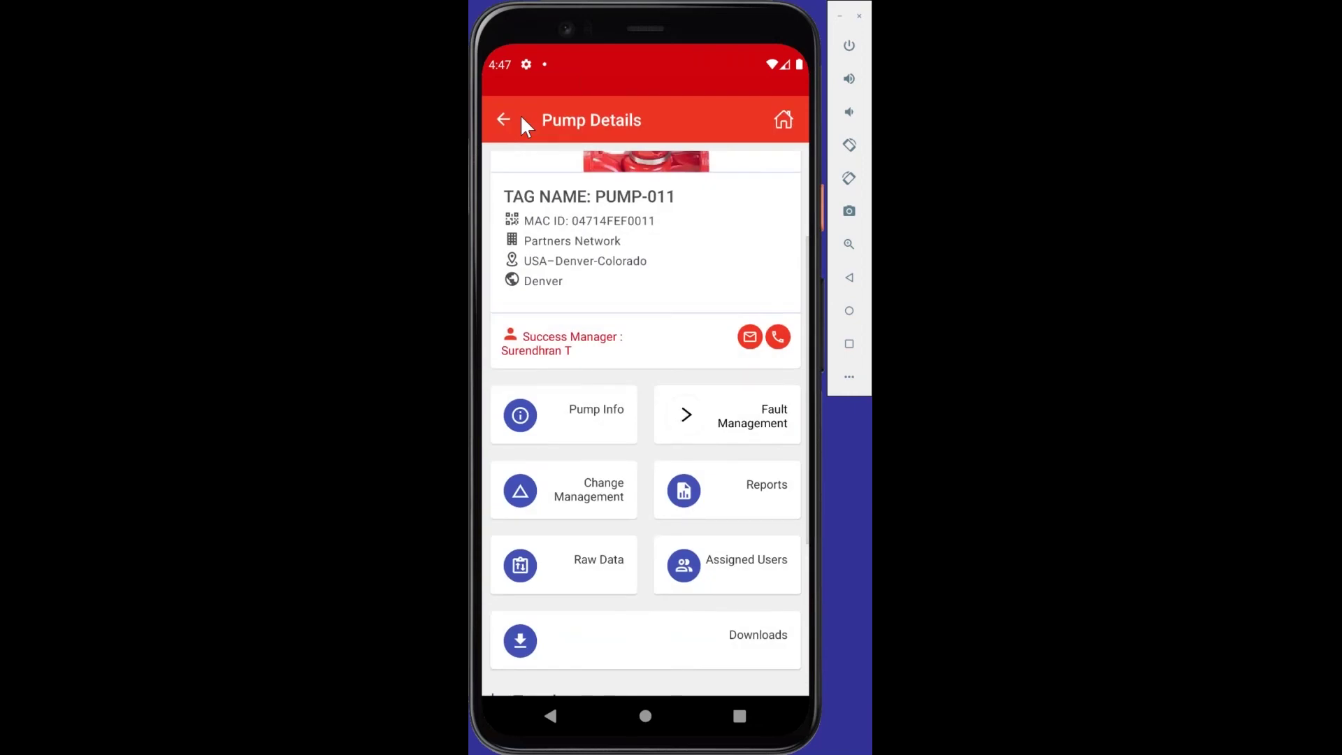
{"action": "left_click_drag", "start_coordinate": [733, 541], "coordinate": [785, 275]}
{"action": "left_click", "coordinate": [612, 506]}
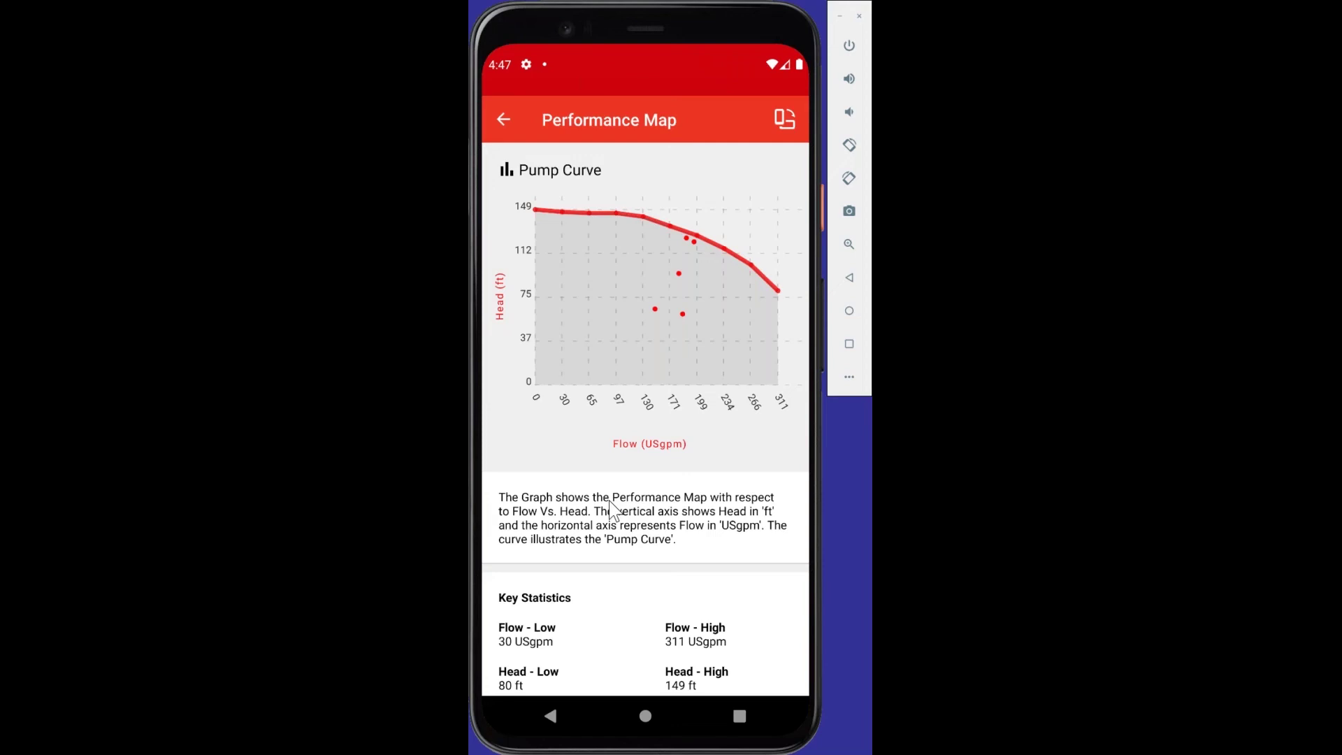
{"action": "scroll", "coordinate": [733, 603], "scroll_direction": "down", "scroll_amount": 2}
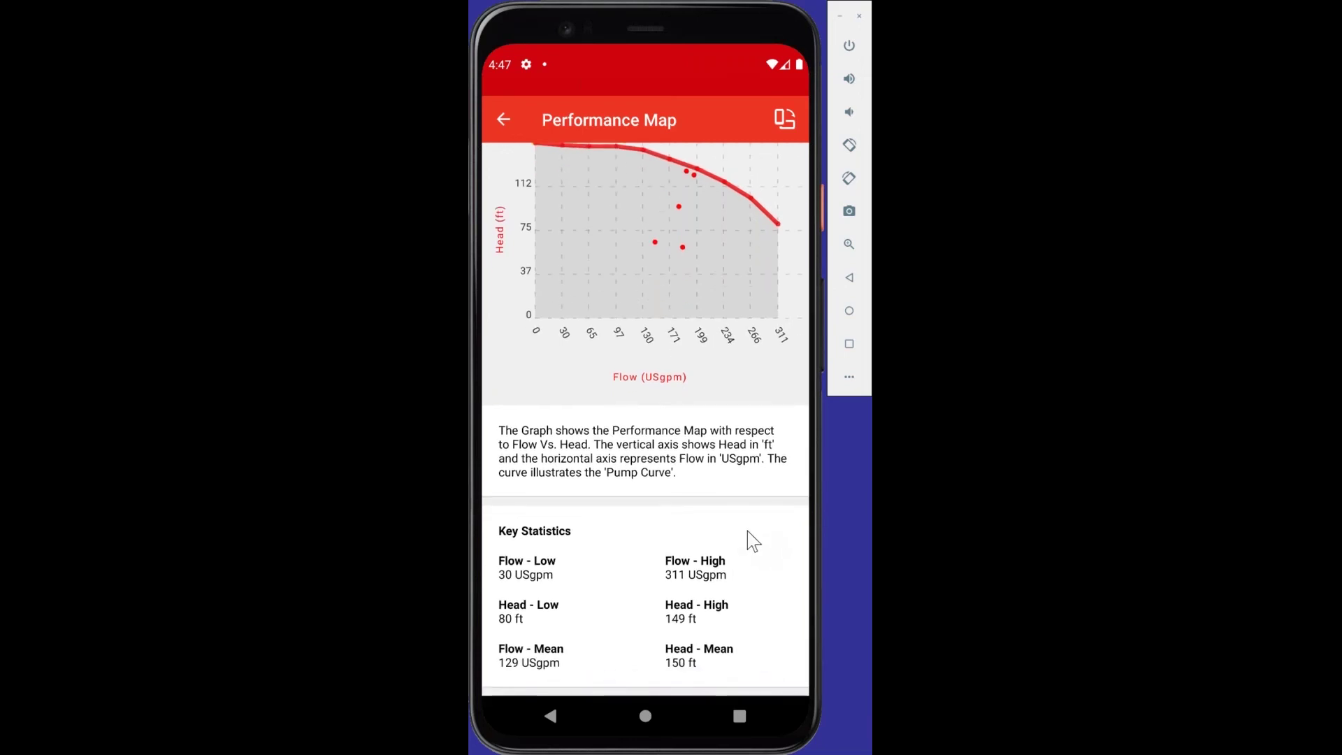
{"action": "scroll", "coordinate": [733, 608], "scroll_direction": "up", "scroll_amount": 2}
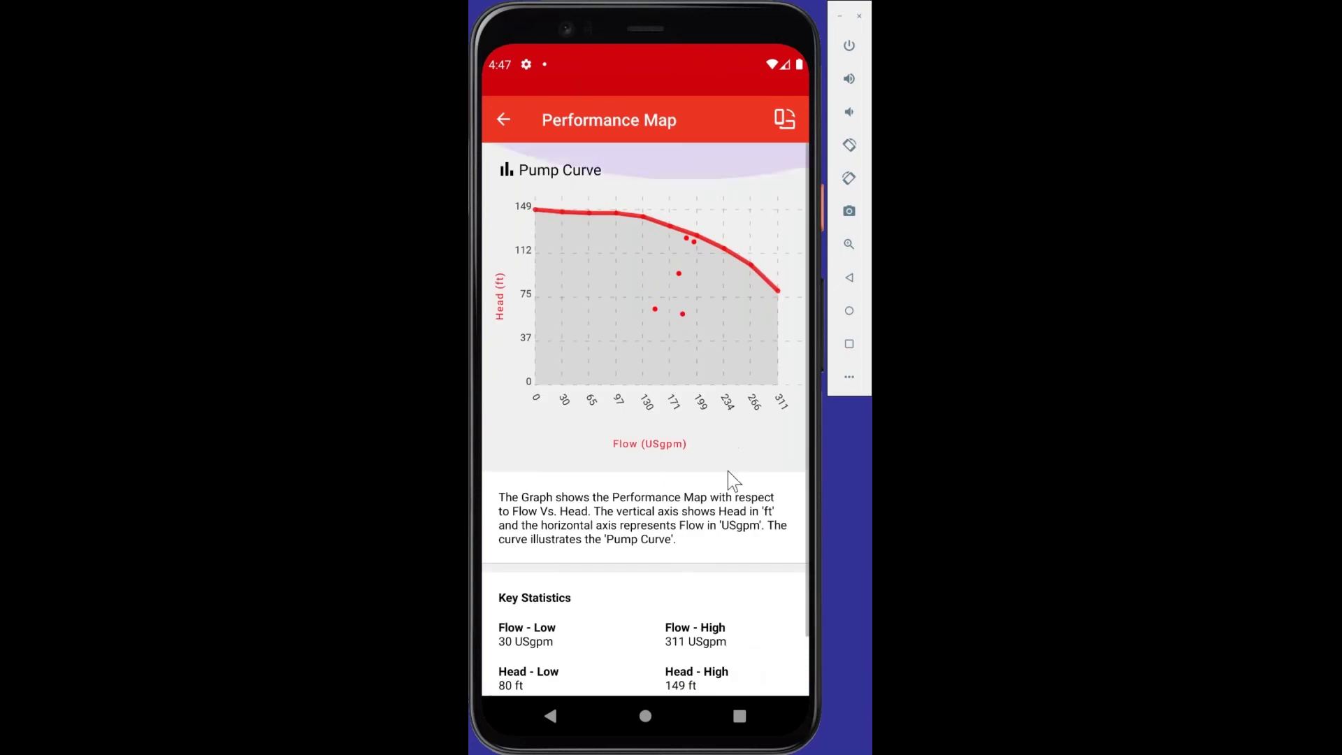
{"action": "scroll", "coordinate": [728, 476], "scroll_direction": "up", "scroll_amount": 1}
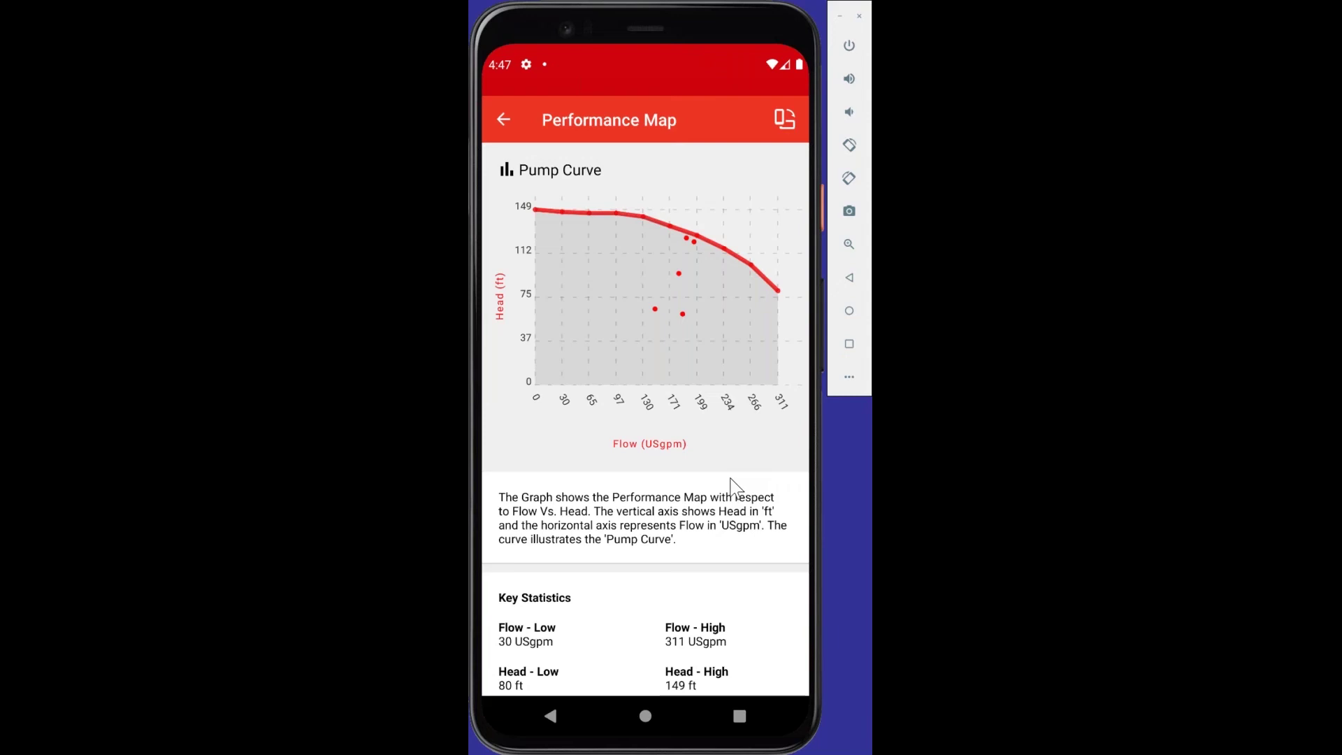
Step: Rotate the Performance Map to landscape, browse the curve and statistics, then restore portrait
{"action": "left_click", "coordinate": [788, 118]}
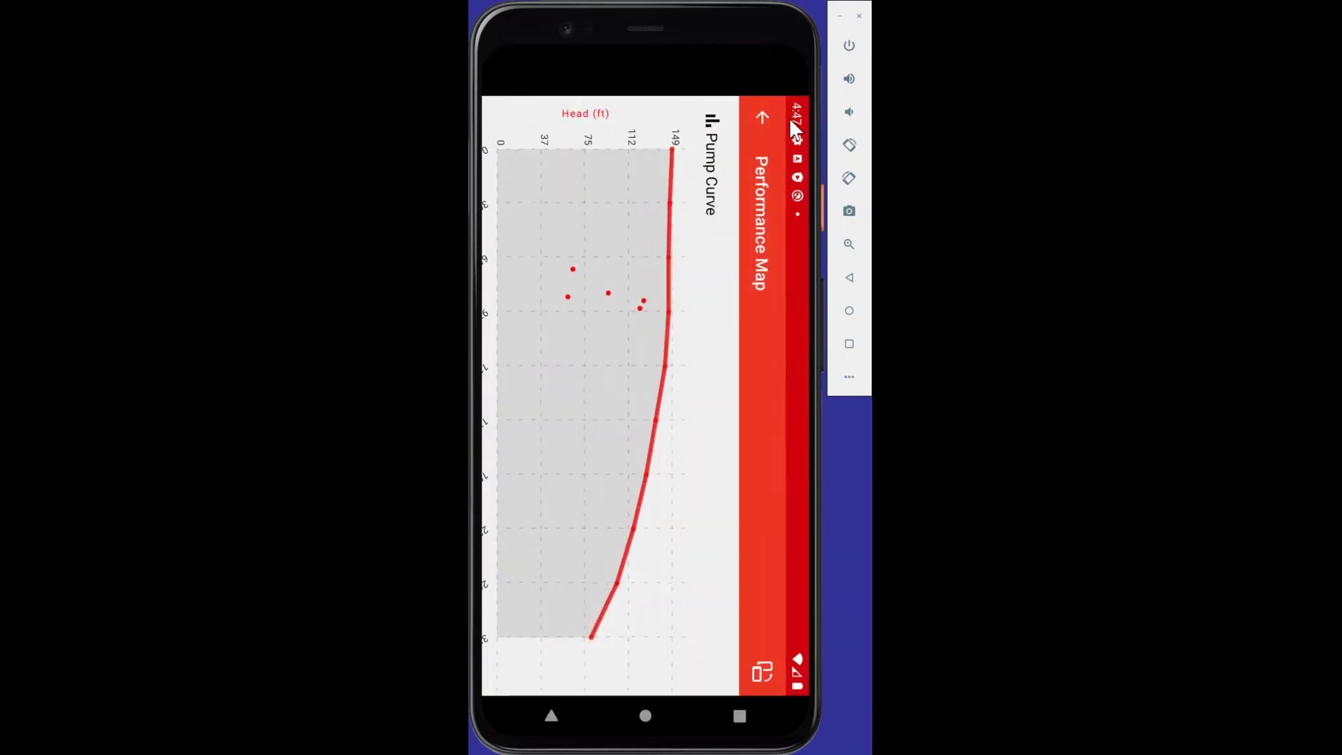
{"action": "left_click", "coordinate": [853, 144]}
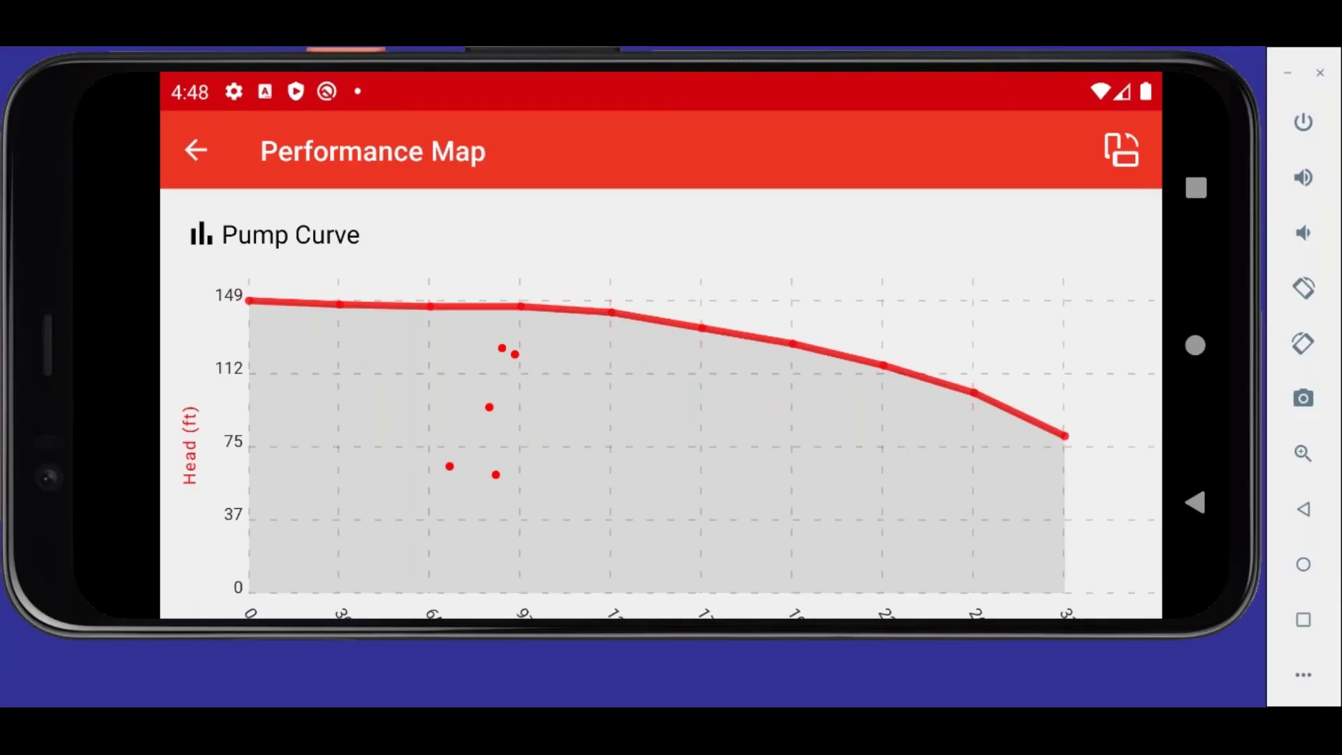
{"action": "left_click_drag", "start_coordinate": [1027, 413], "coordinate": [1062, 429]}
{"action": "left_click_drag", "start_coordinate": [1084, 404], "coordinate": [1084, 357]}
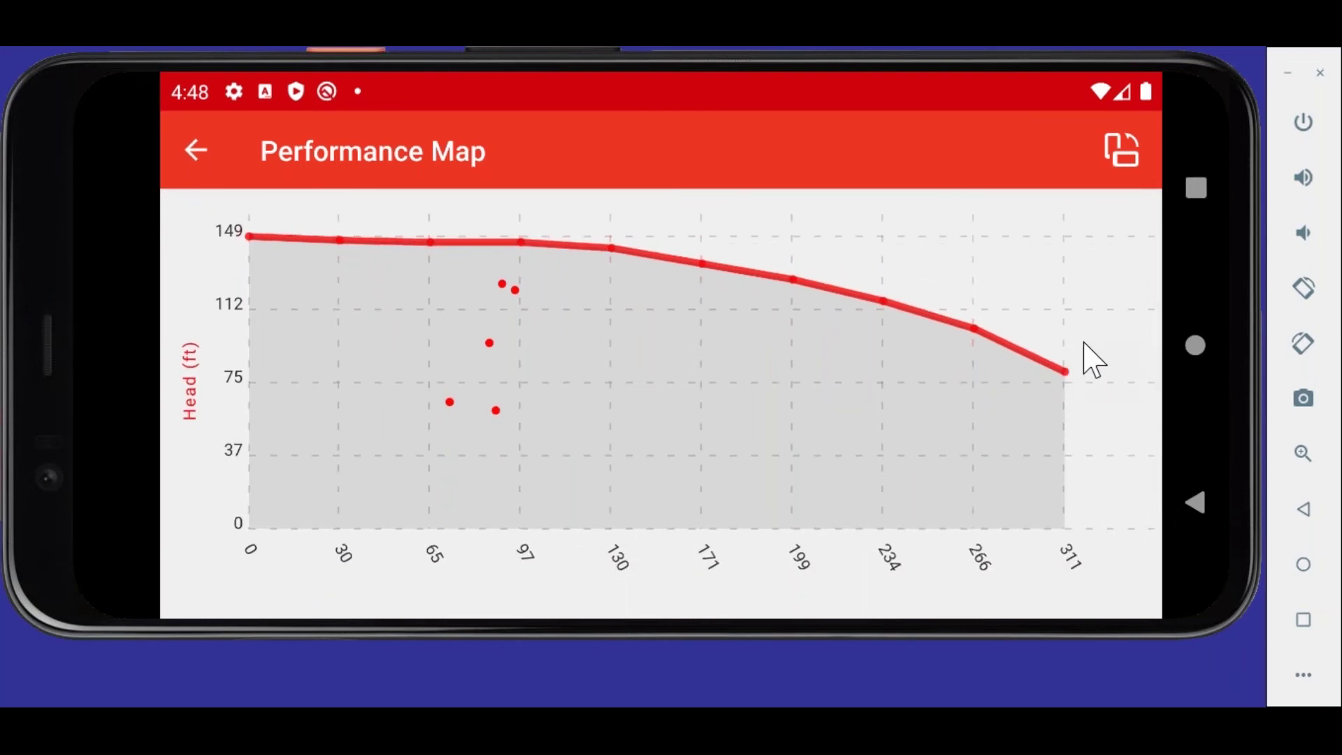
{"action": "scroll", "coordinate": [1092, 360], "scroll_direction": "down", "scroll_amount": 5}
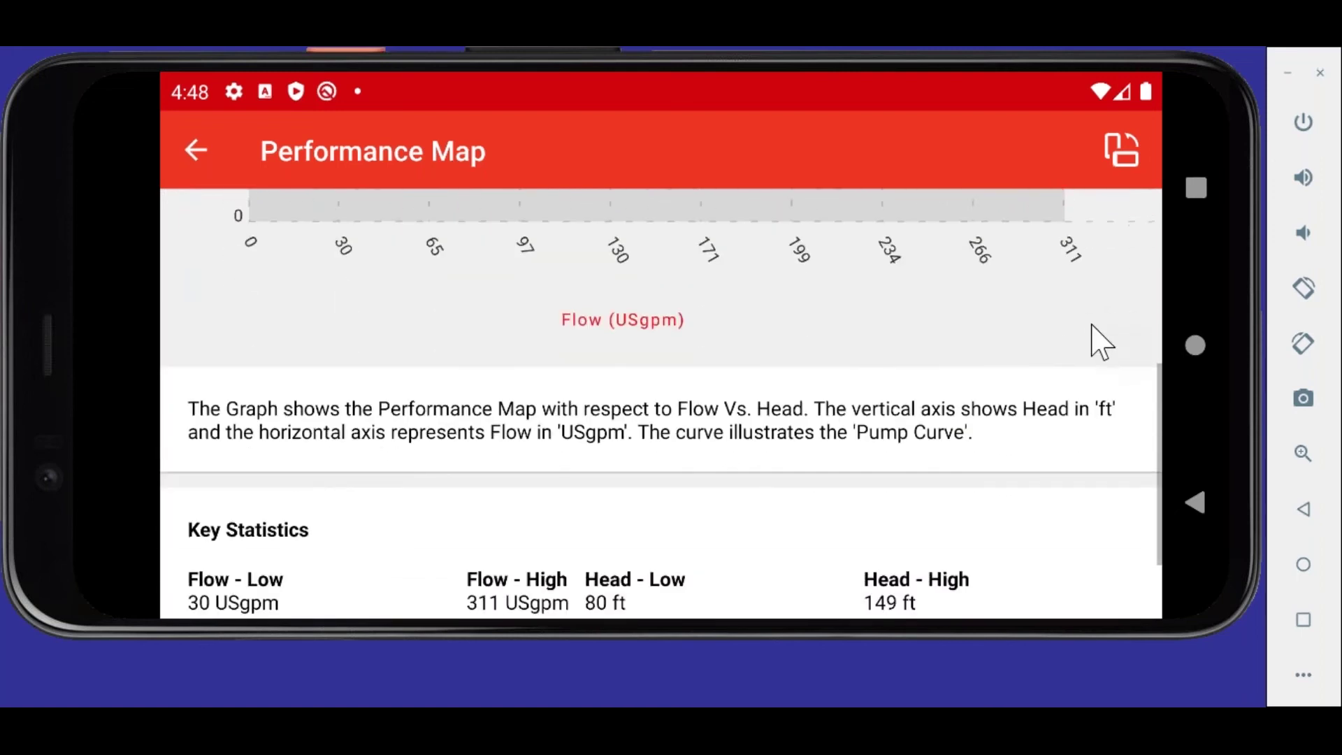
{"action": "scroll", "coordinate": [1092, 335], "scroll_direction": "down", "scroll_amount": 3}
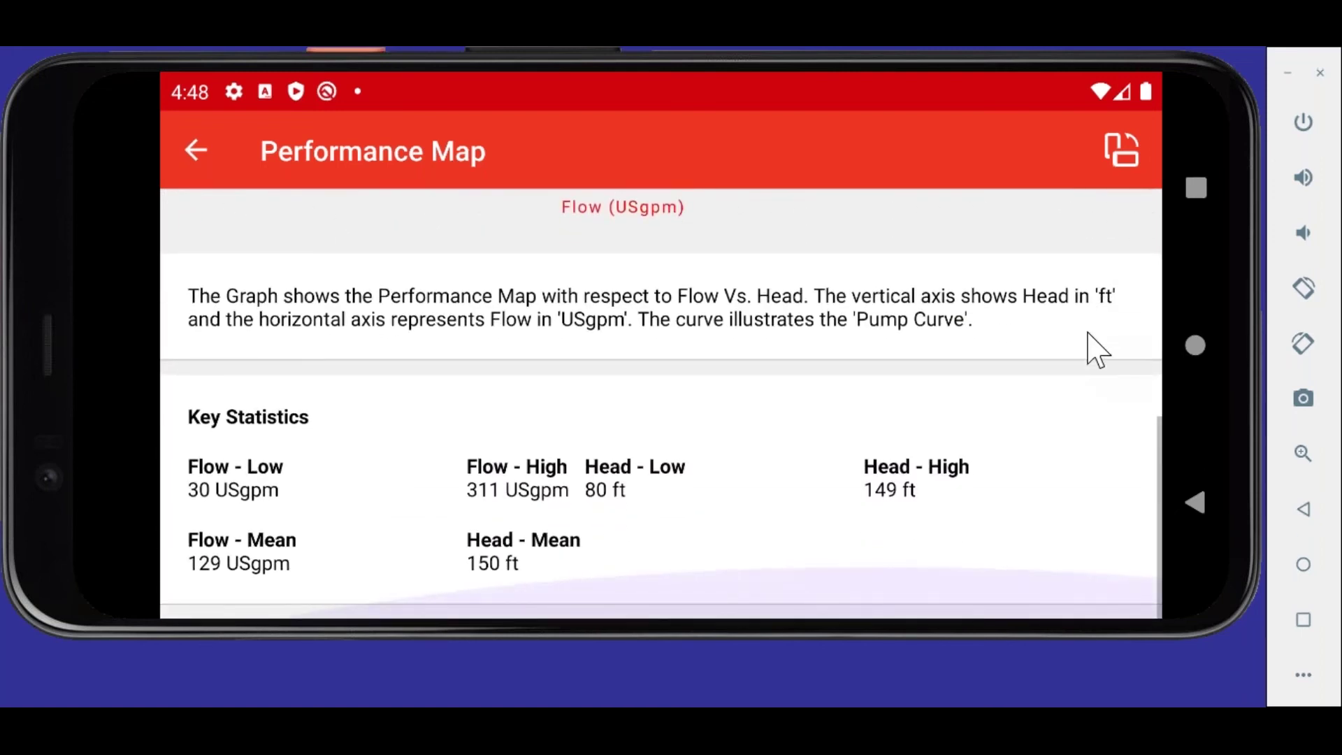
{"action": "left_click_drag", "start_coordinate": [1097, 350], "coordinate": [1090, 539]}
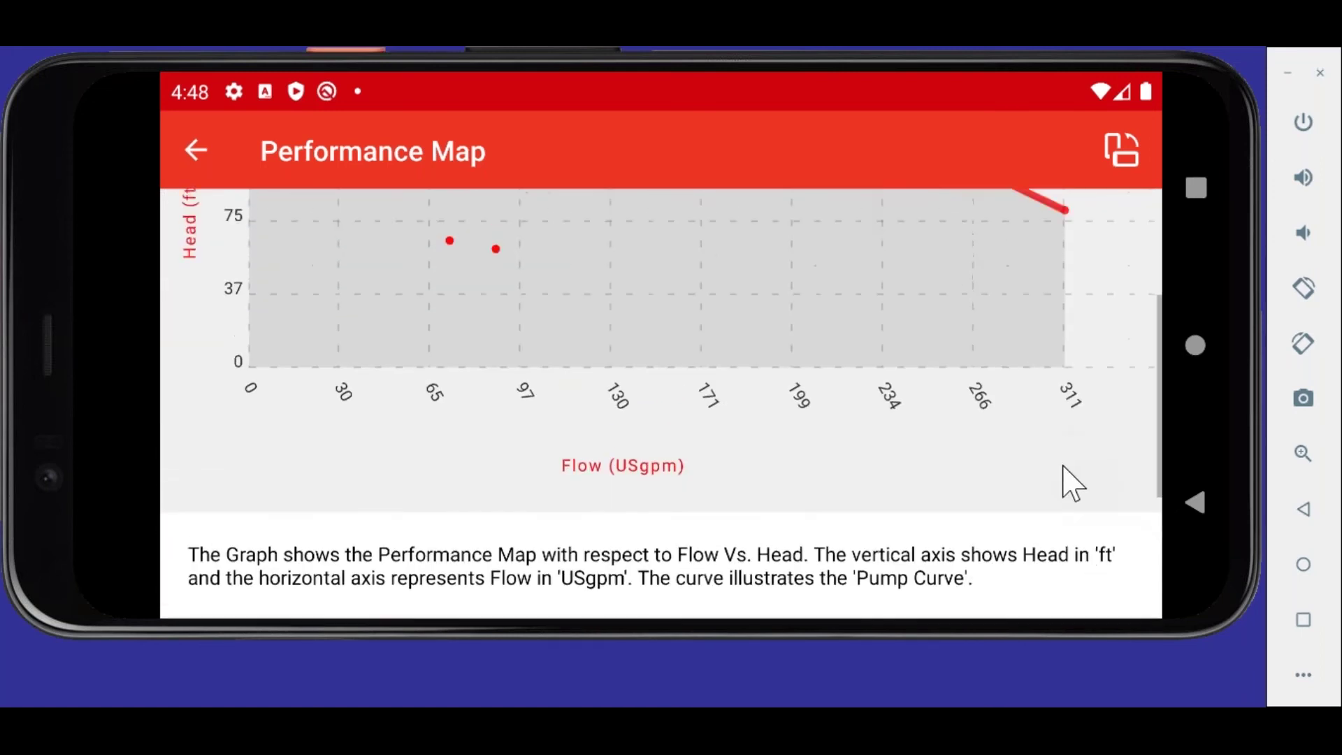
{"action": "scroll", "coordinate": [1048, 524], "scroll_direction": "up", "scroll_amount": 3}
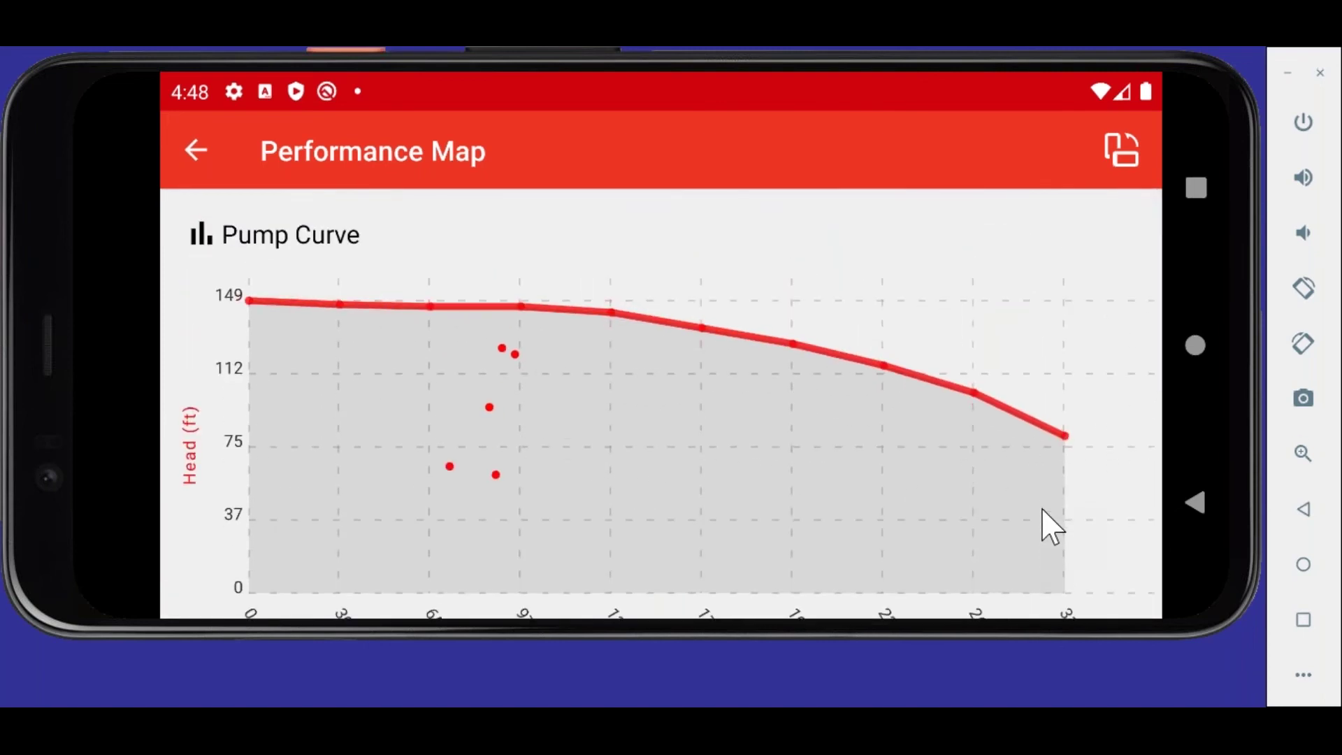
{"action": "left_click", "coordinate": [1121, 152]}
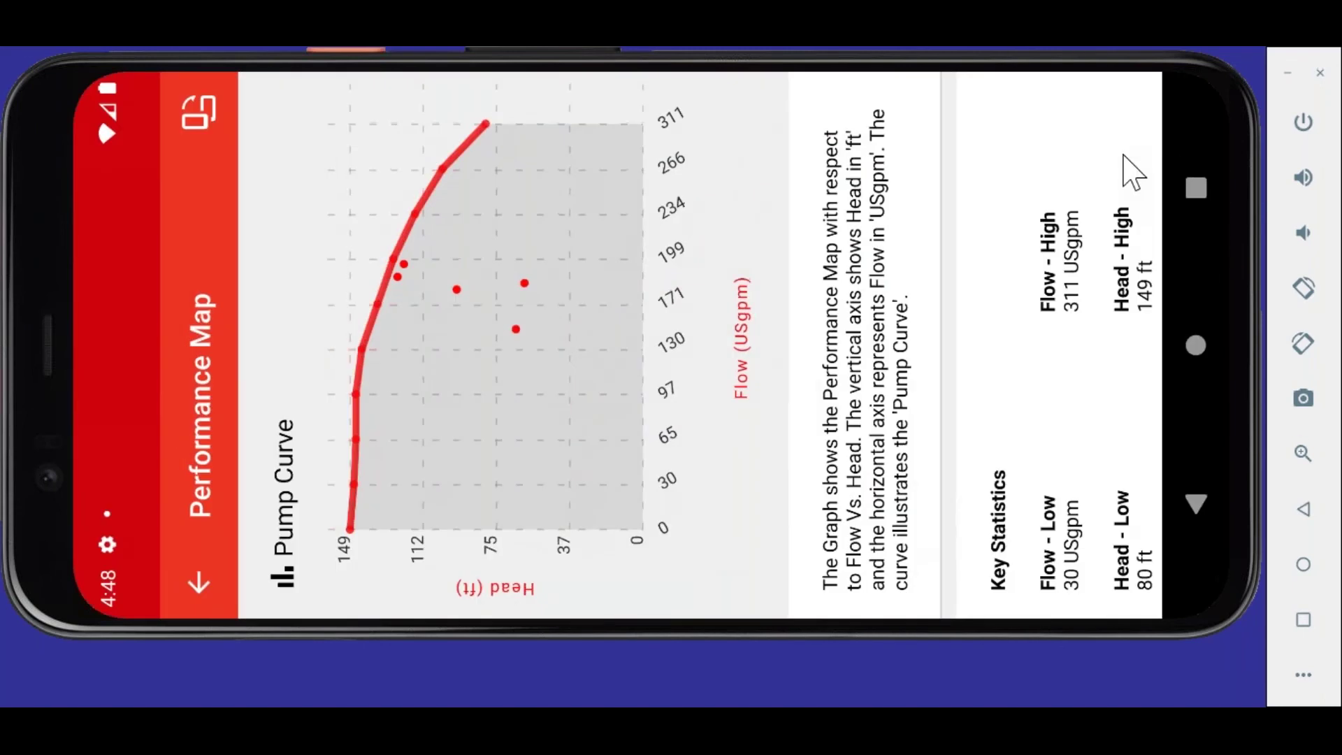
Step: Restore portrait orientation, return to PUMP-011's details, and open its Energy Savings chart
{"action": "left_click", "coordinate": [1305, 346]}
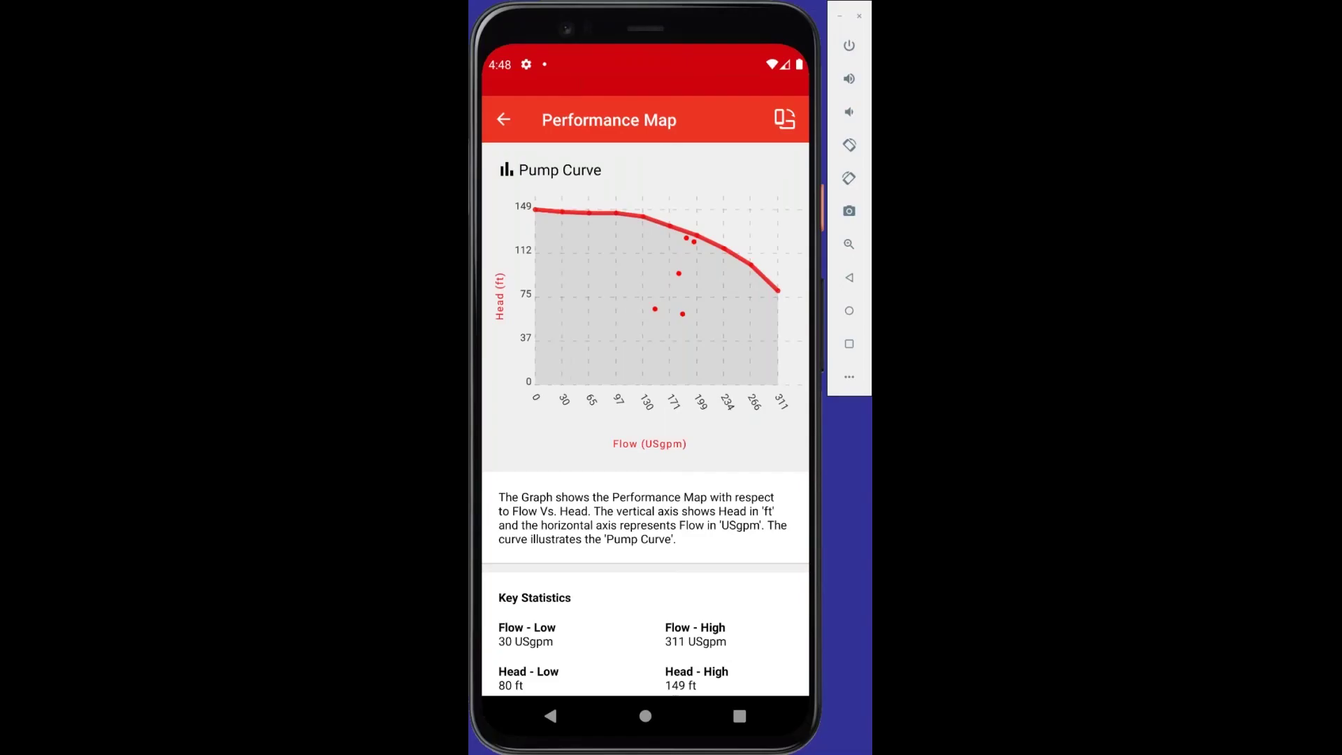
{"action": "left_click", "coordinate": [503, 119]}
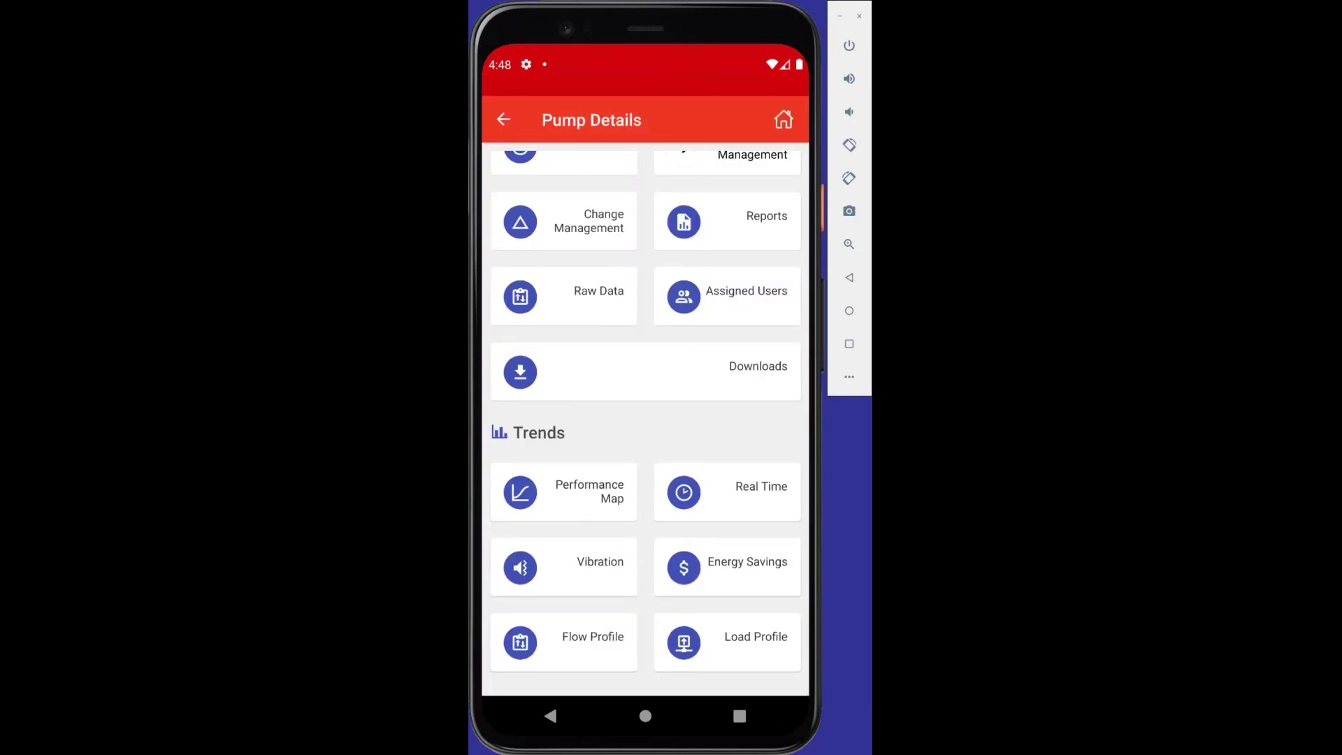
{"action": "left_click", "coordinate": [761, 568]}
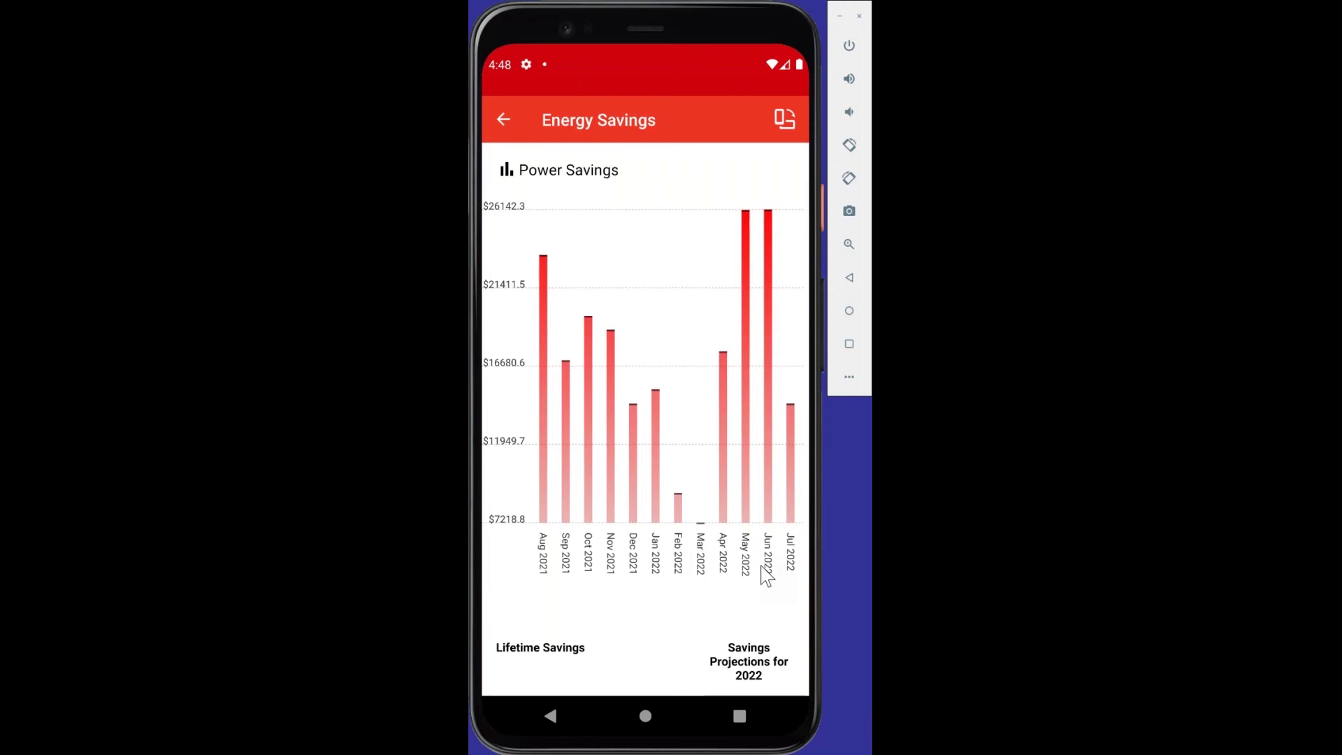
Step: View the Energy Savings power savings chart in landscape orientation
{"action": "left_click", "coordinate": [785, 115]}
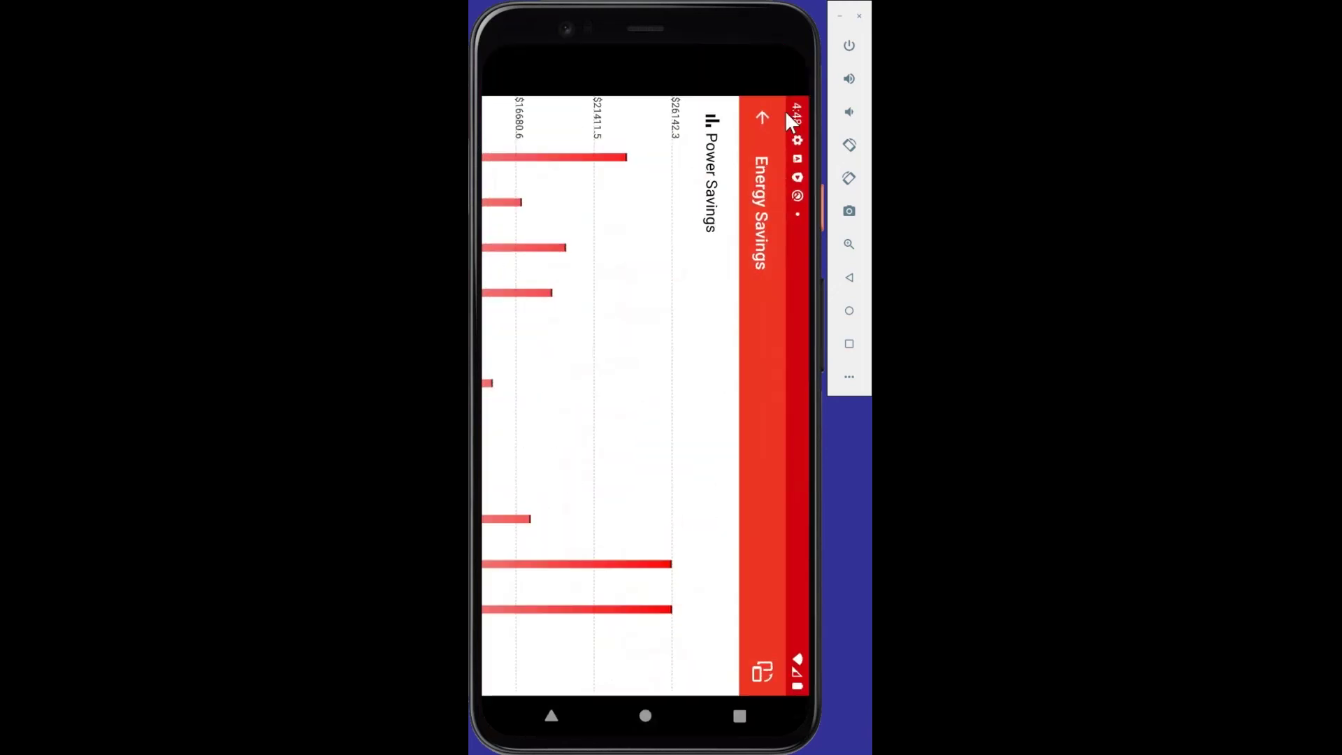
{"action": "left_click", "coordinate": [854, 142]}
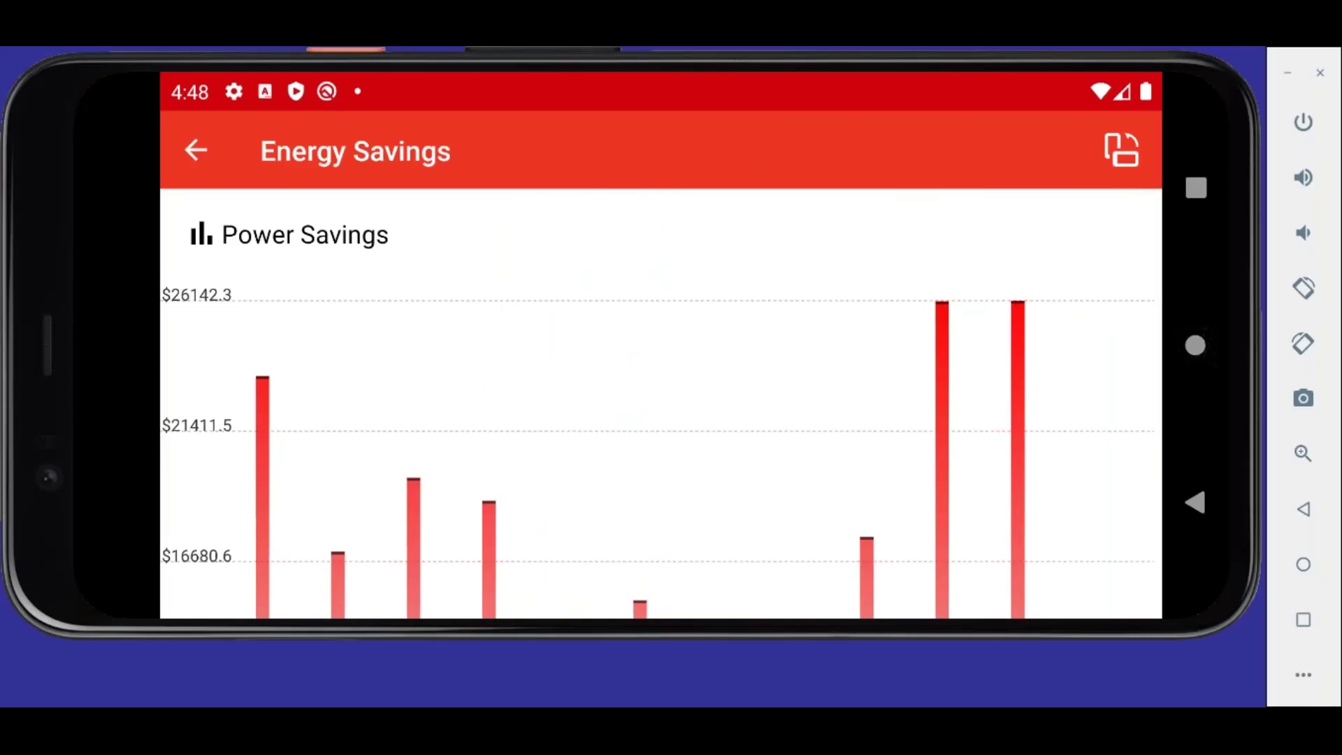
{"action": "scroll", "coordinate": [1063, 375], "scroll_direction": "down", "scroll_amount": 3}
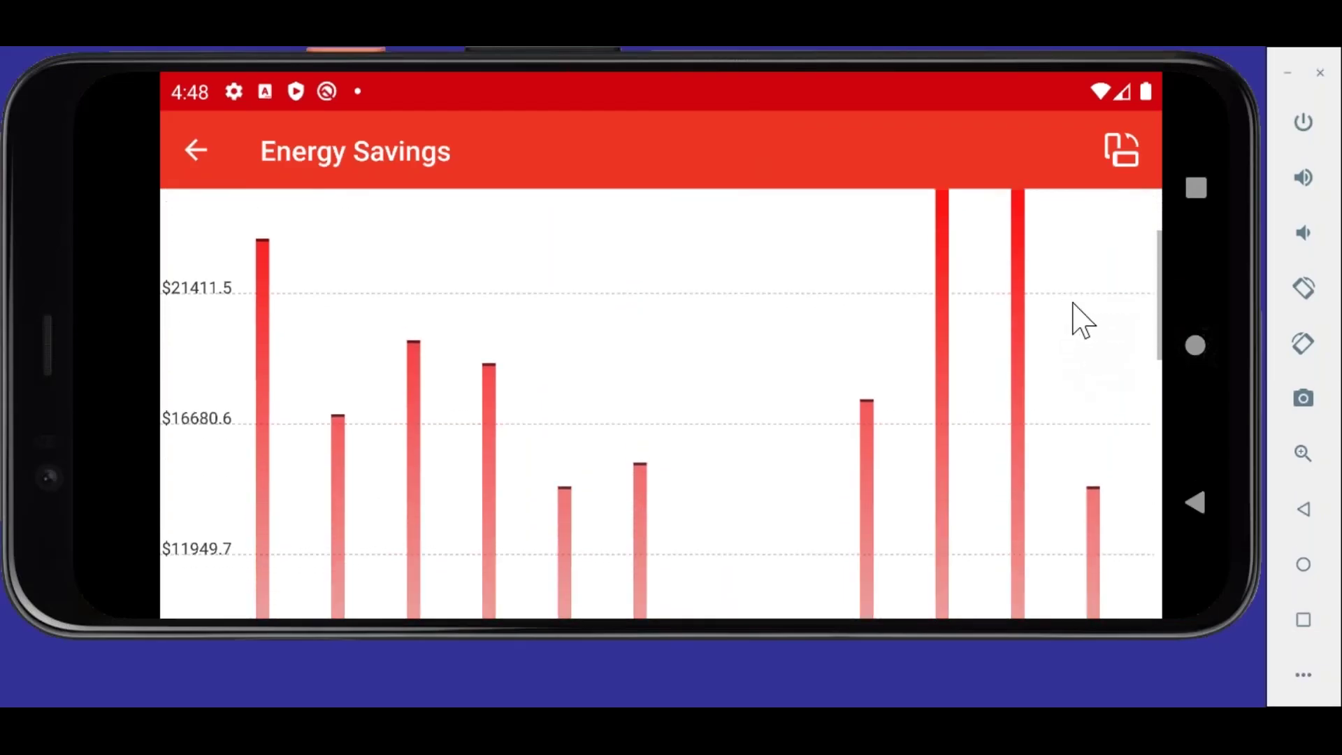
{"action": "scroll", "coordinate": [1082, 335], "scroll_direction": "down", "scroll_amount": 1}
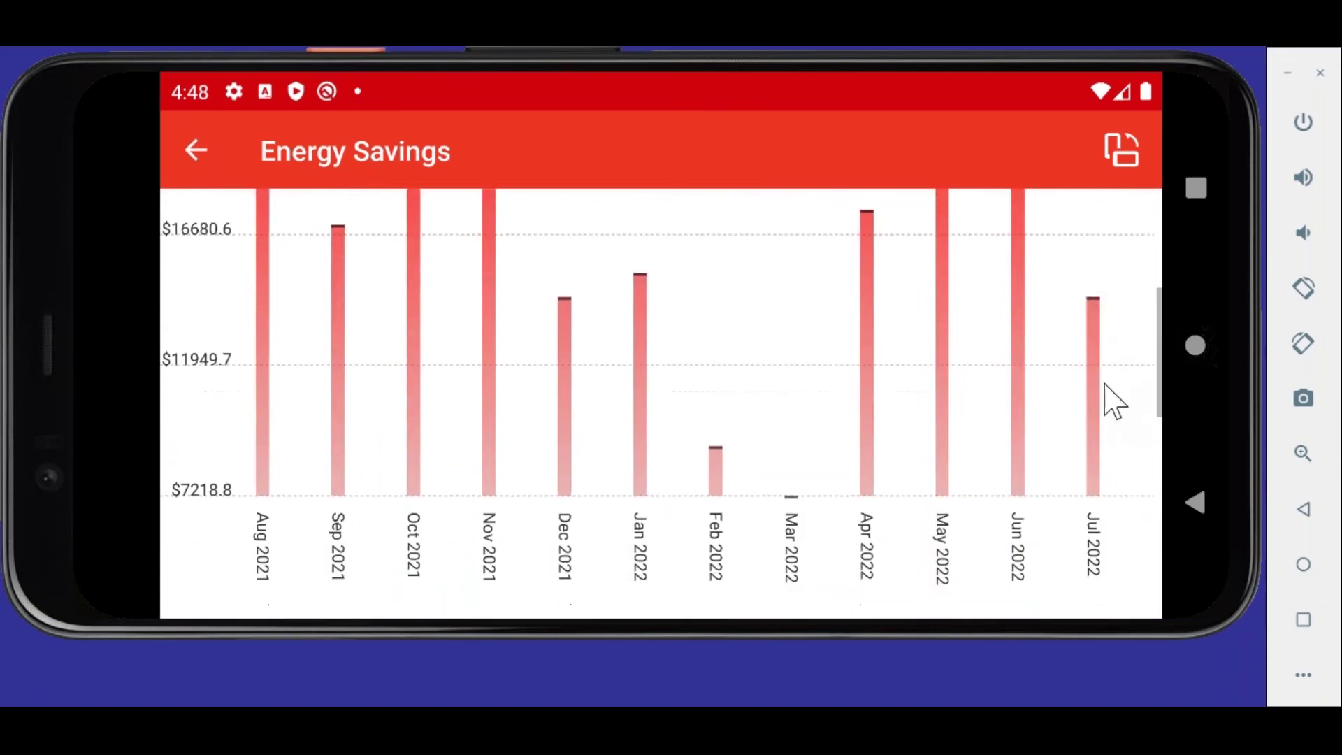
{"action": "left_click_drag", "start_coordinate": [1113, 402], "coordinate": [1114, 412]}
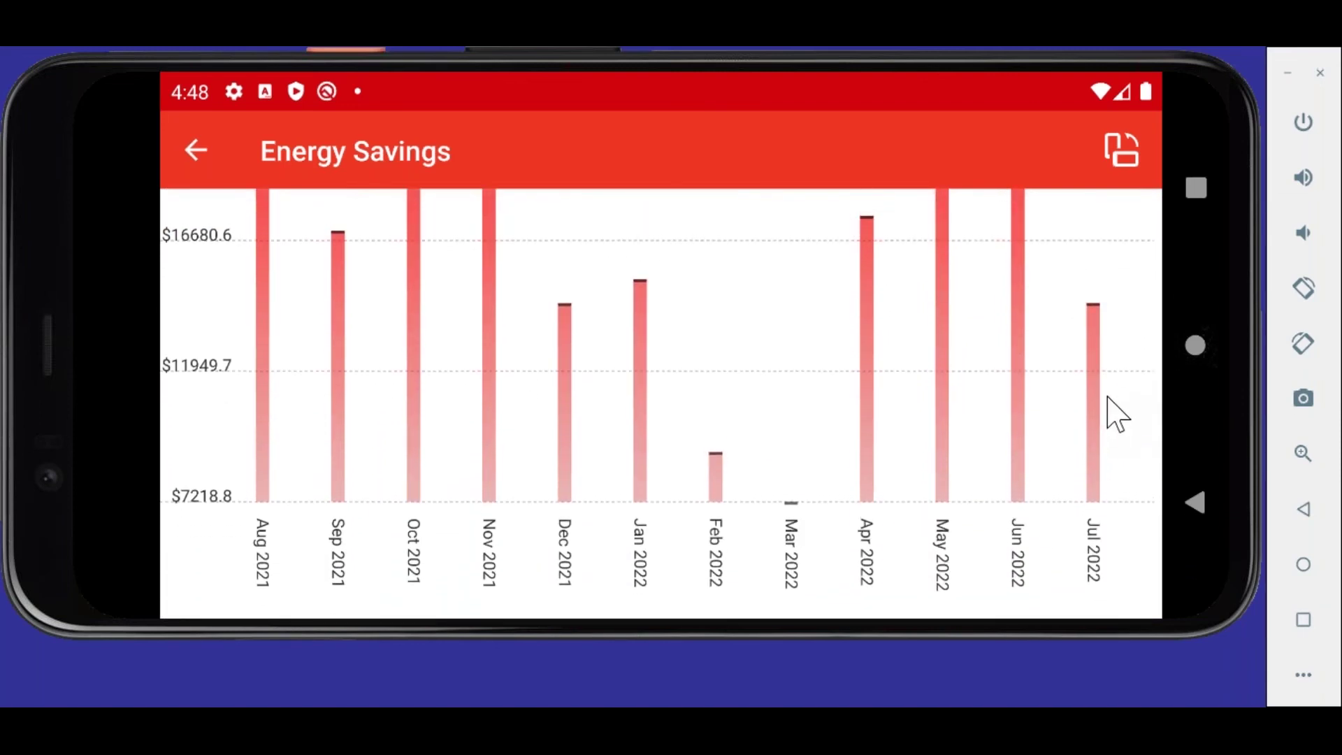
{"action": "left_click_drag", "start_coordinate": [1109, 359], "coordinate": [1129, 293]}
Step: Scroll through the monthly and lifetime savings figures, then return to Pump Details
{"action": "scroll", "coordinate": [1126, 329], "scroll_direction": "down", "scroll_amount": 2}
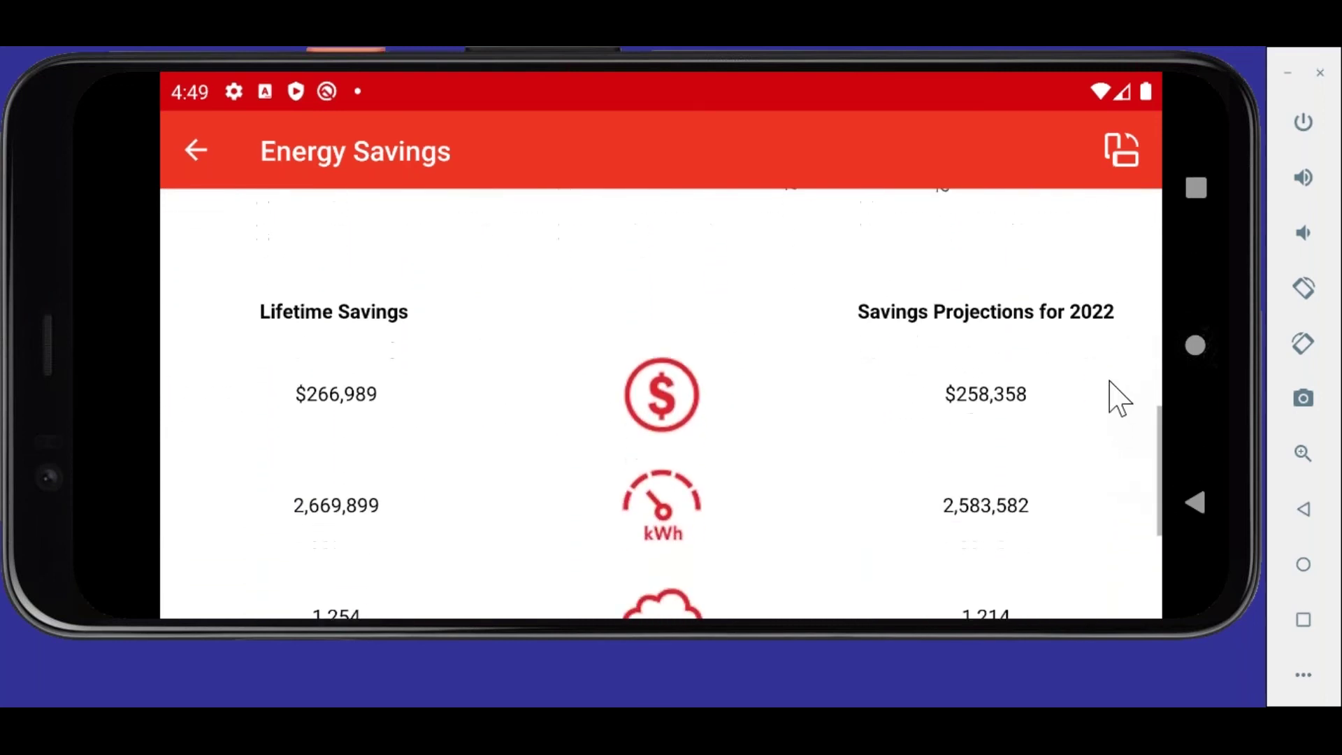
{"action": "scroll", "coordinate": [1118, 419], "scroll_direction": "down", "scroll_amount": 3}
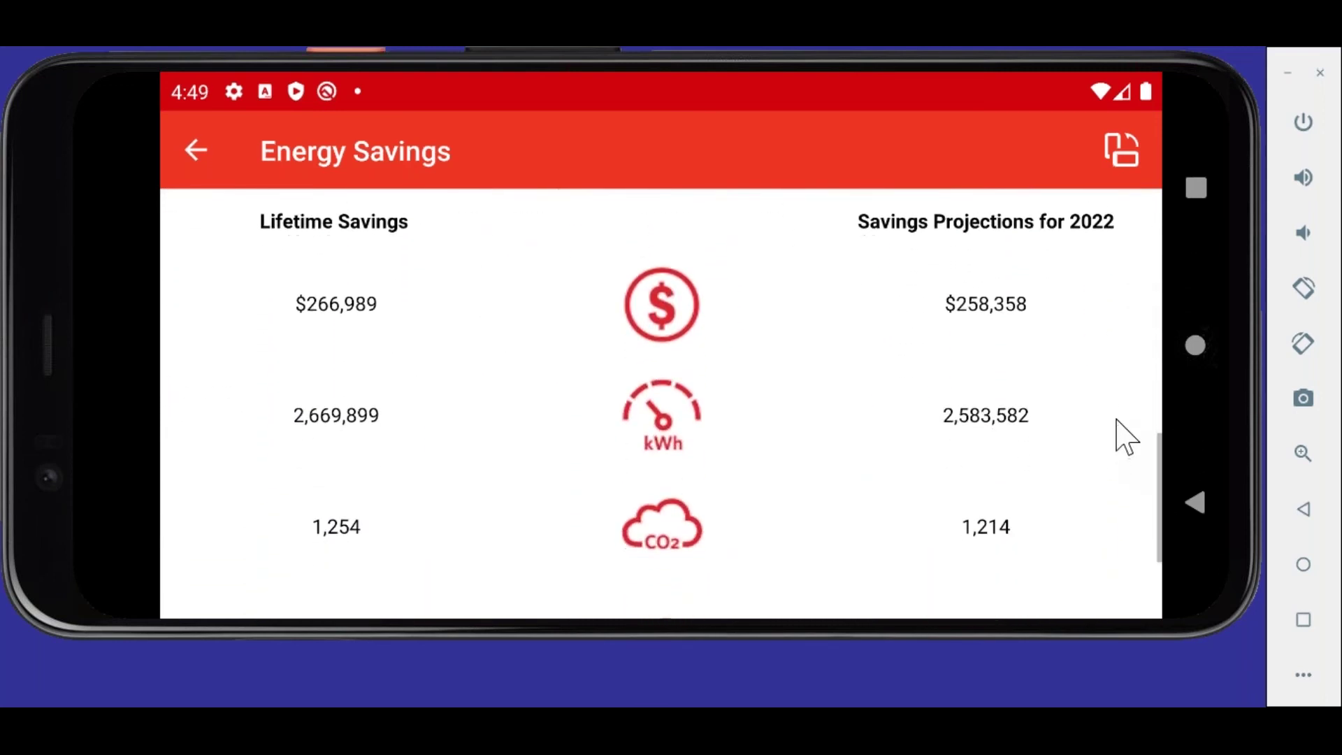
{"action": "scroll", "coordinate": [1125, 346], "scroll_direction": "down", "scroll_amount": 1}
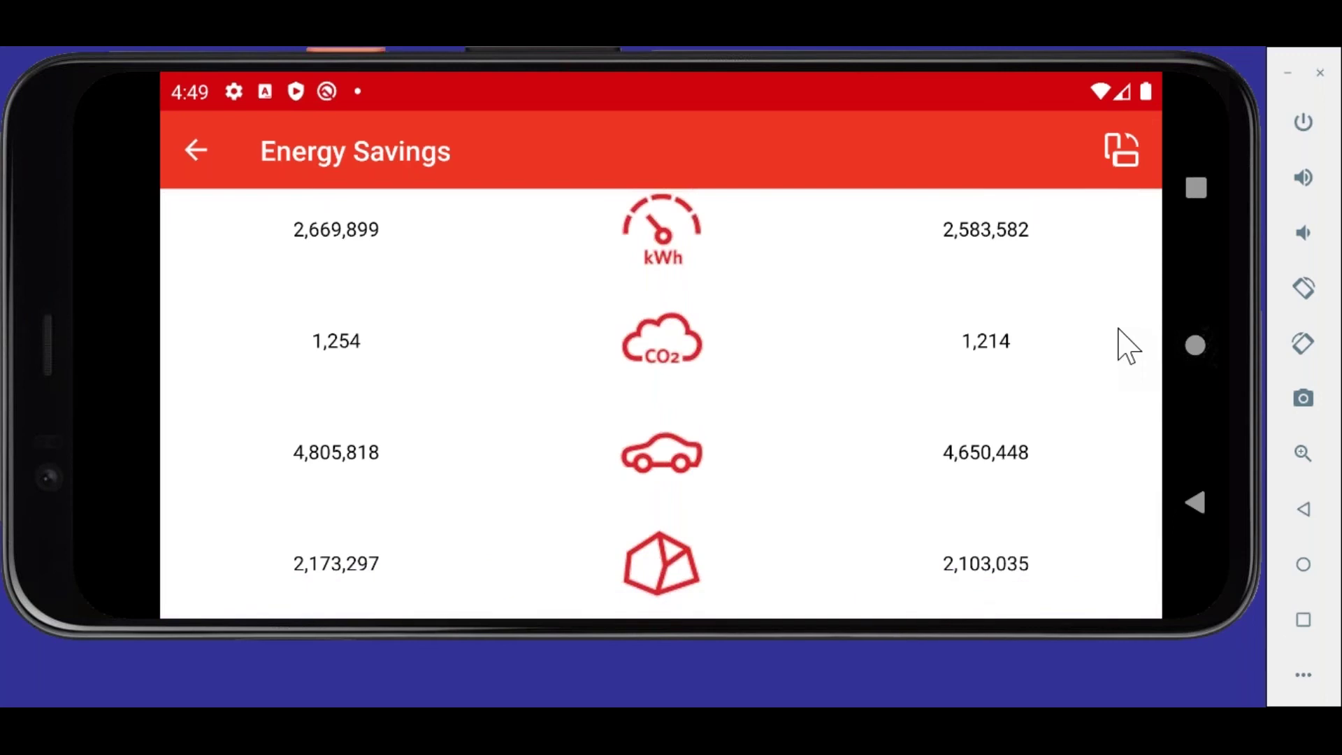
{"action": "scroll", "coordinate": [1084, 434], "scroll_direction": "up", "scroll_amount": 6}
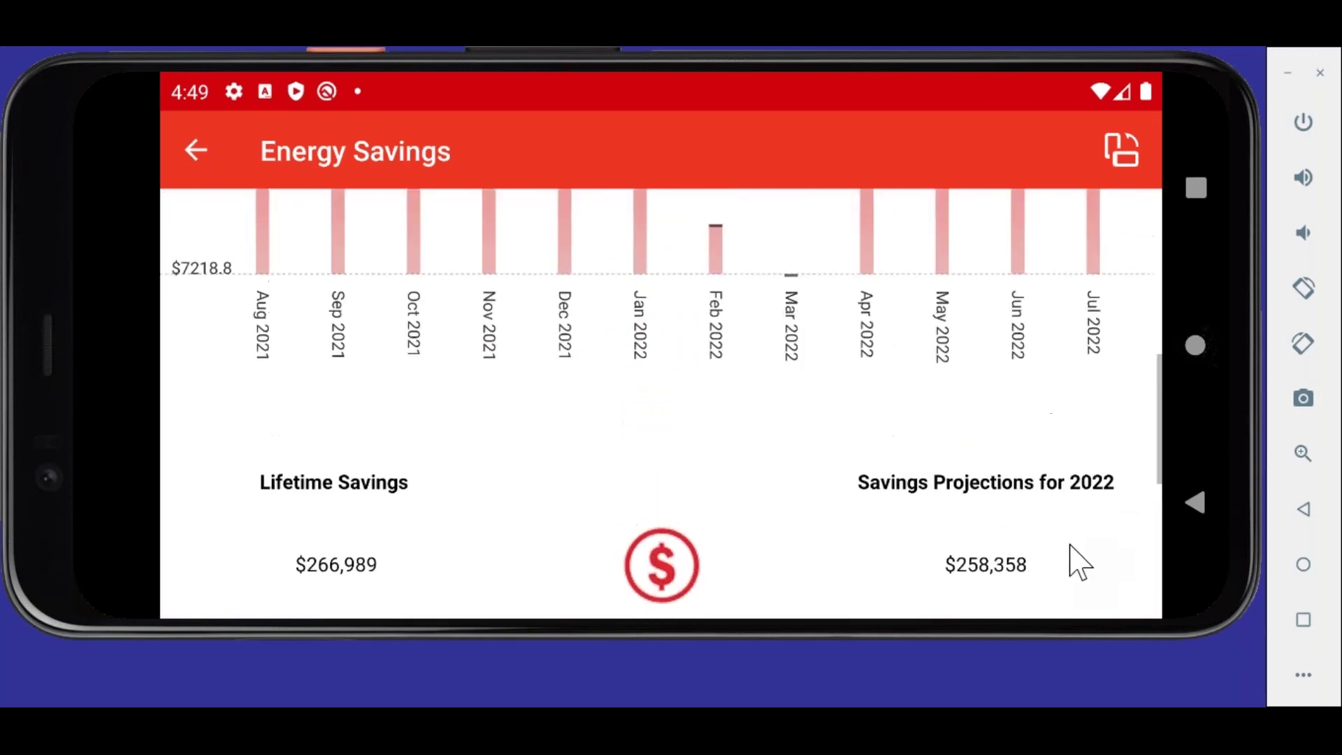
{"action": "scroll", "coordinate": [1076, 561], "scroll_direction": "up", "scroll_amount": 5}
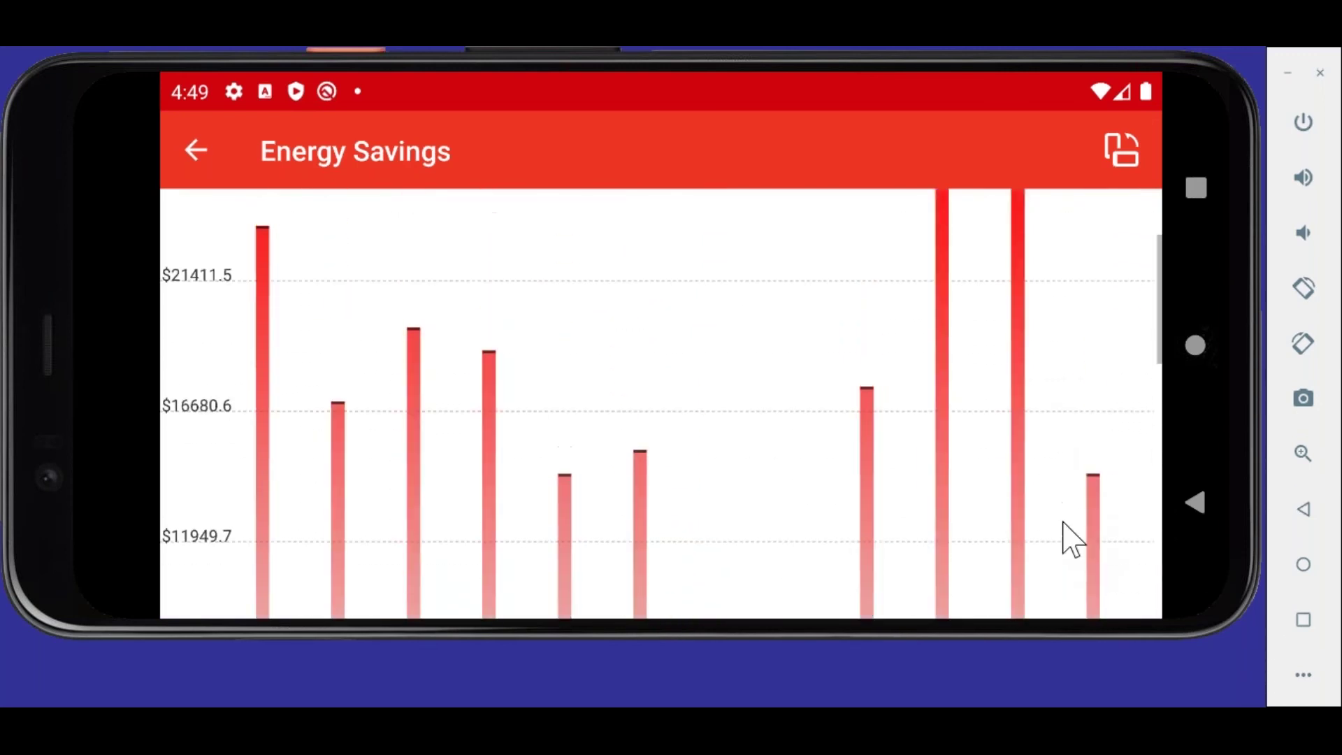
{"action": "scroll", "coordinate": [1072, 559], "scroll_direction": "up", "scroll_amount": 2}
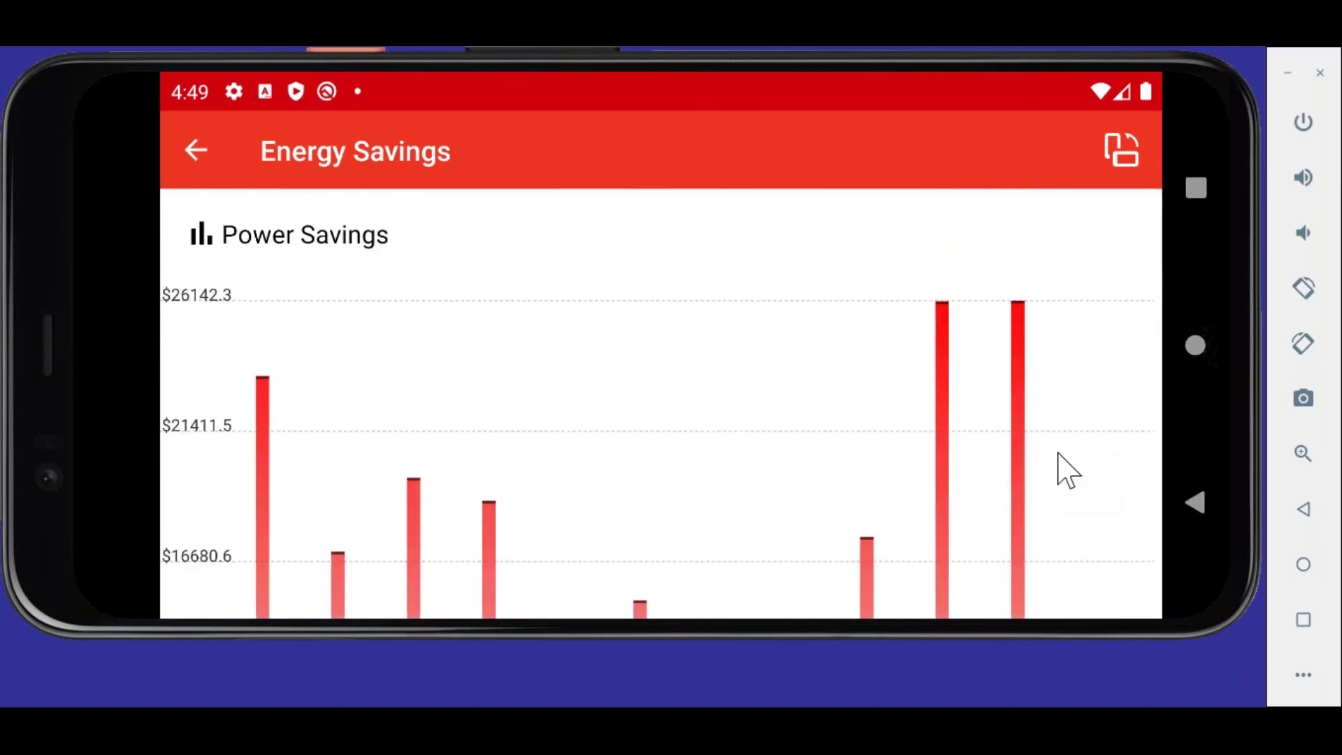
{"action": "left_click", "coordinate": [210, 146]}
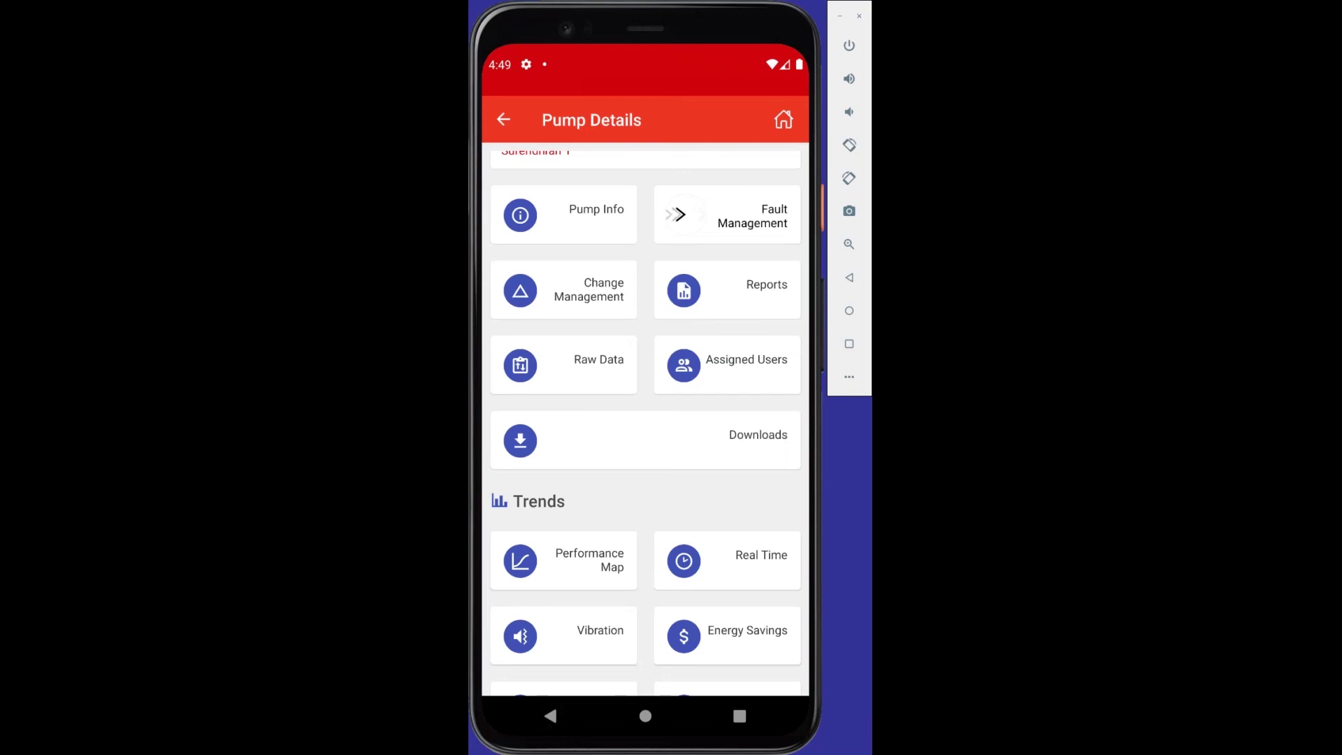
Step: Return via Map View to the Home dashboard, briefly opening and closing the navigation menu
{"action": "left_click_drag", "start_coordinate": [782, 542], "coordinate": [782, 434]}
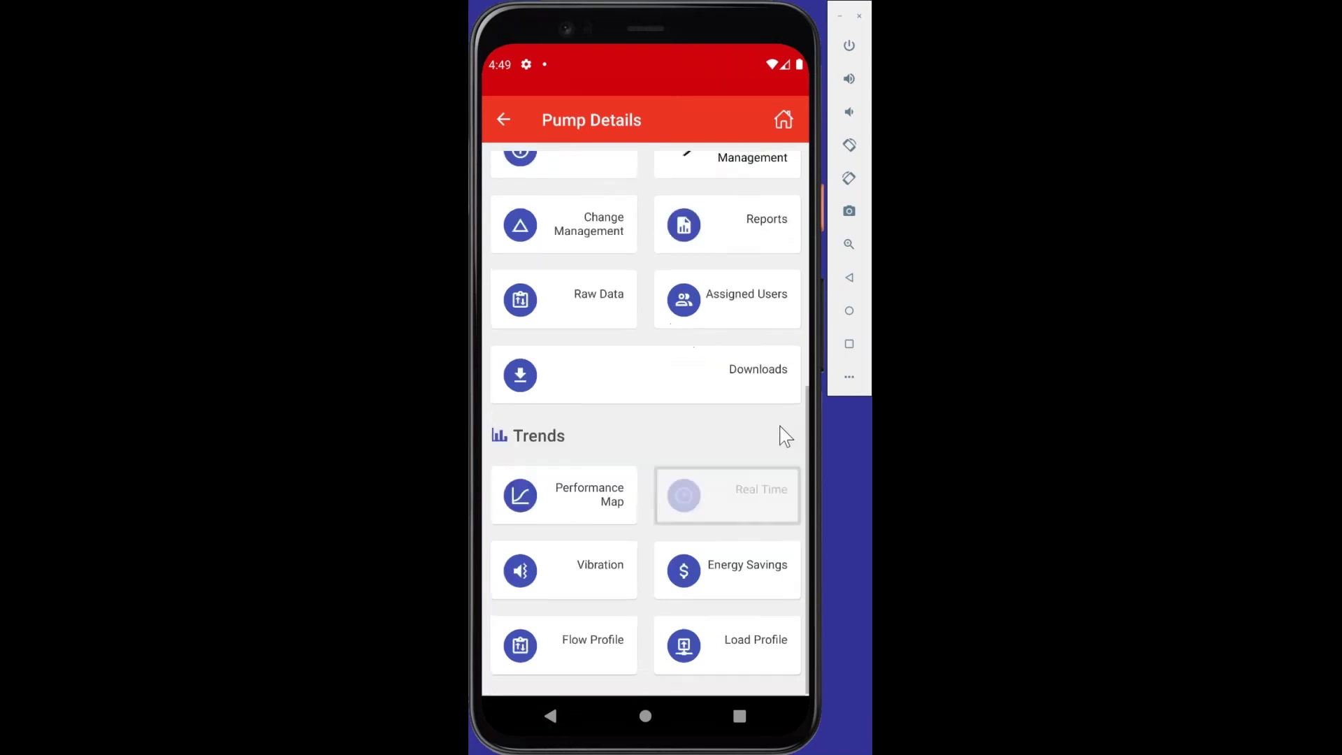
{"action": "left_click", "coordinate": [787, 121]}
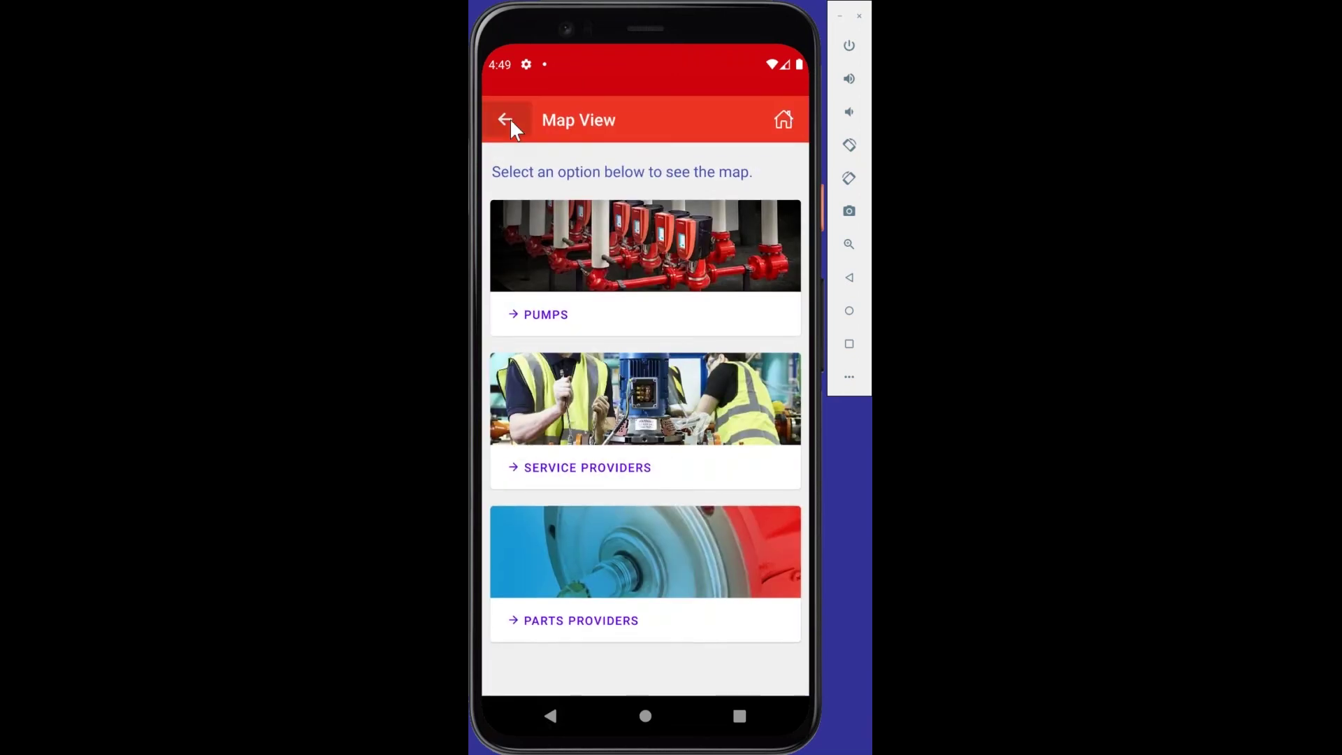
{"action": "left_click", "coordinate": [784, 120]}
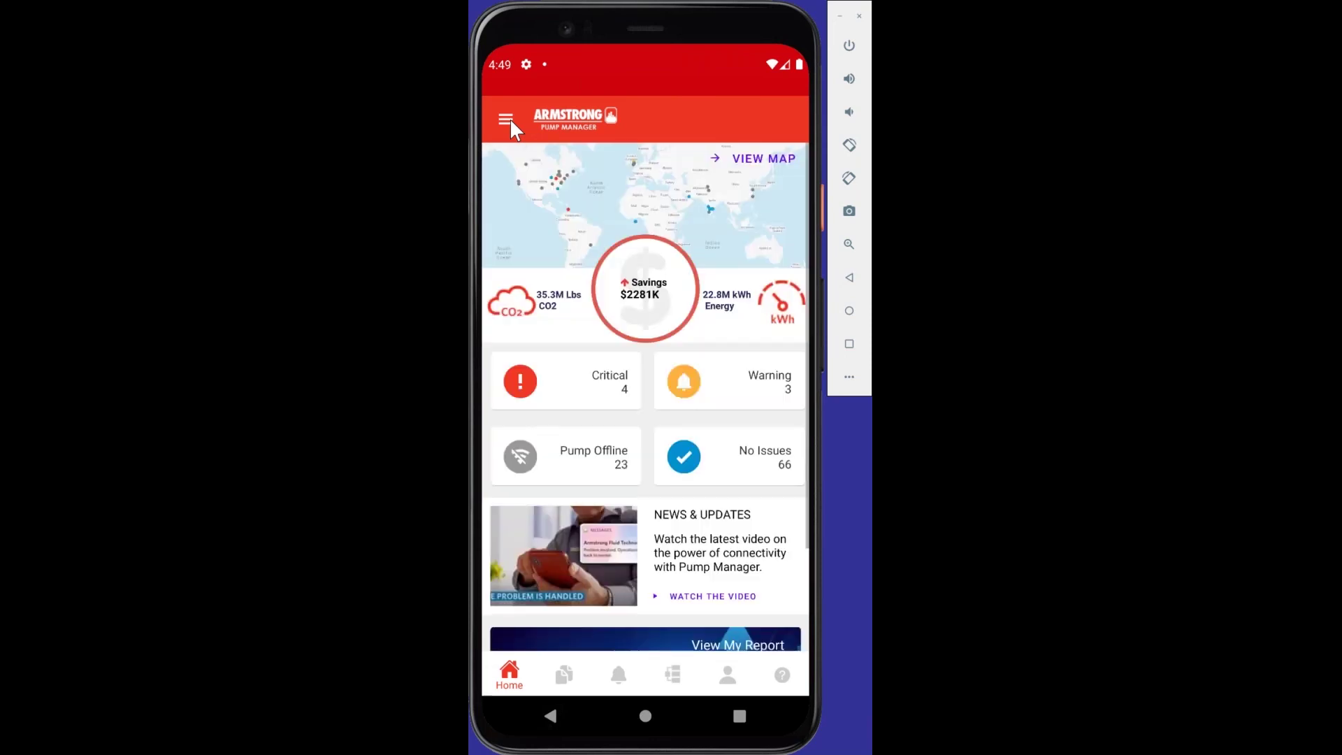
{"action": "left_click", "coordinate": [510, 121]}
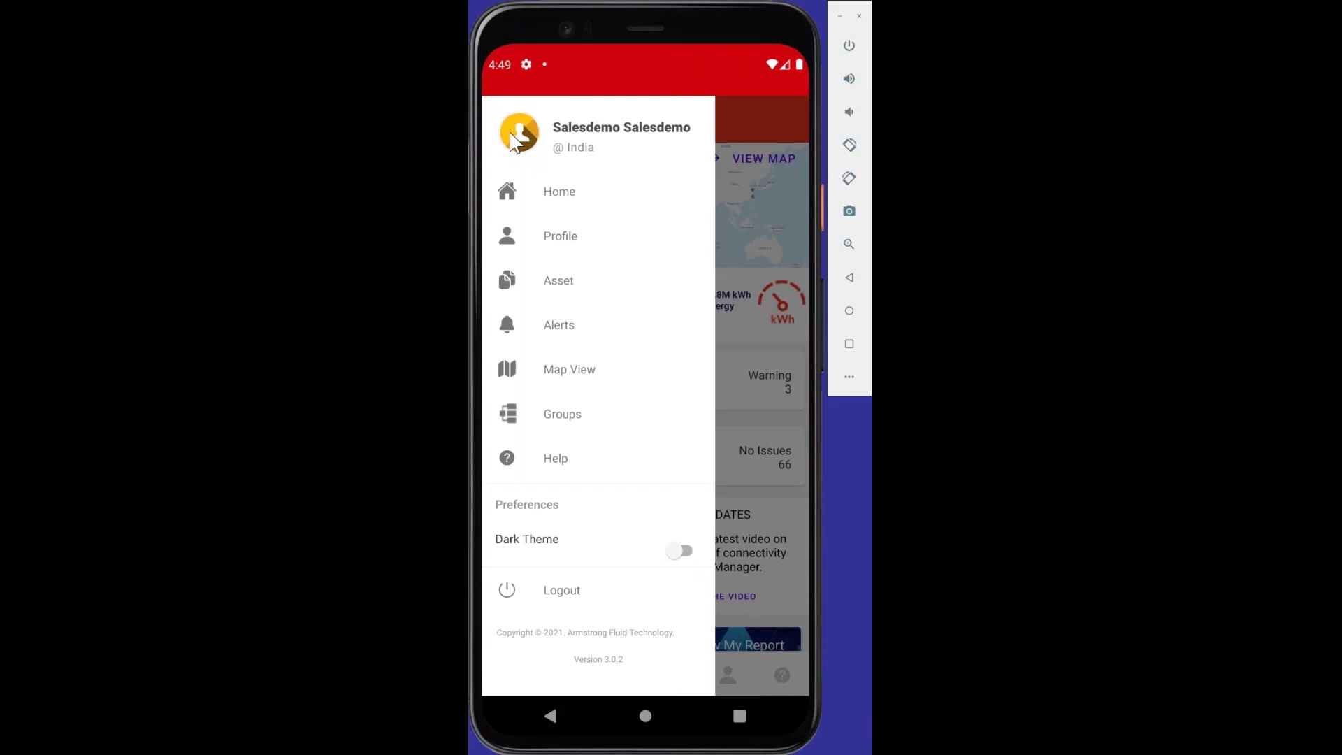
{"action": "left_click", "coordinate": [774, 122]}
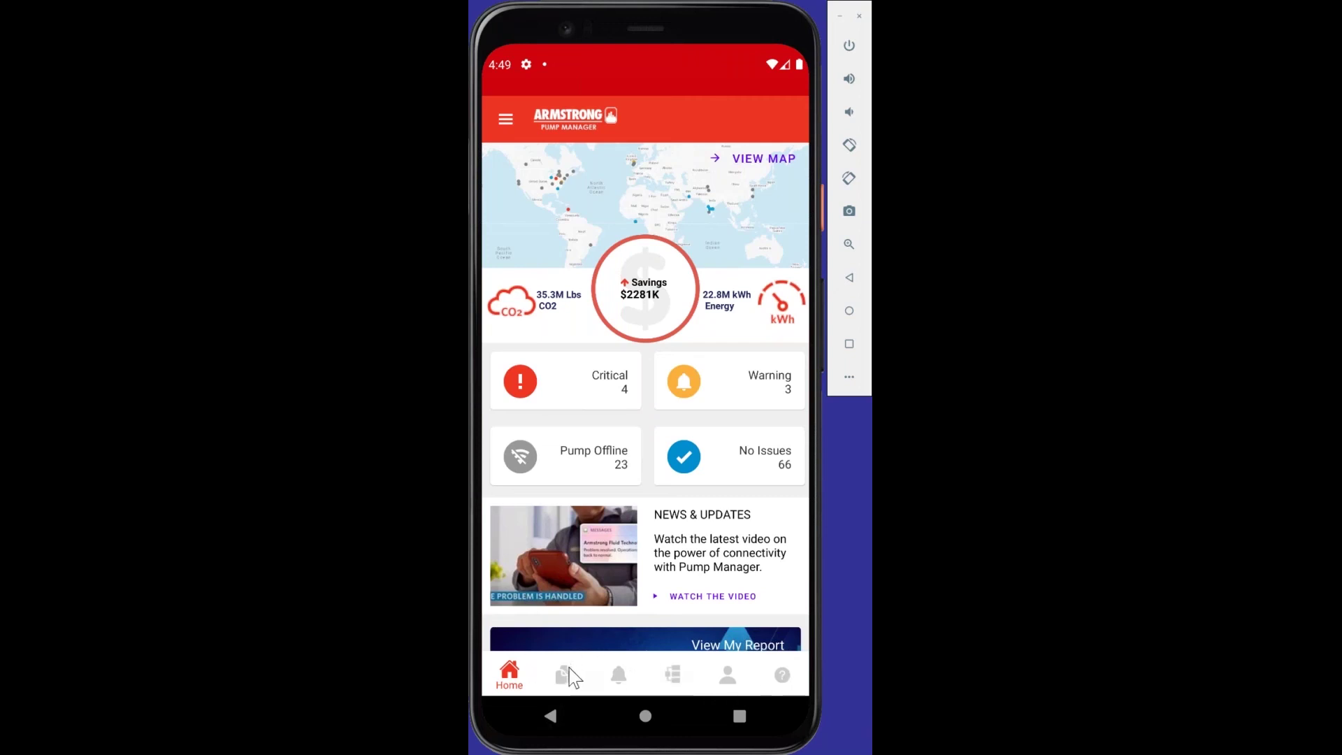
Step: Filter the Asset Management list by the search term 'denver', leaving only PUMP-011
{"action": "left_click", "coordinate": [564, 672]}
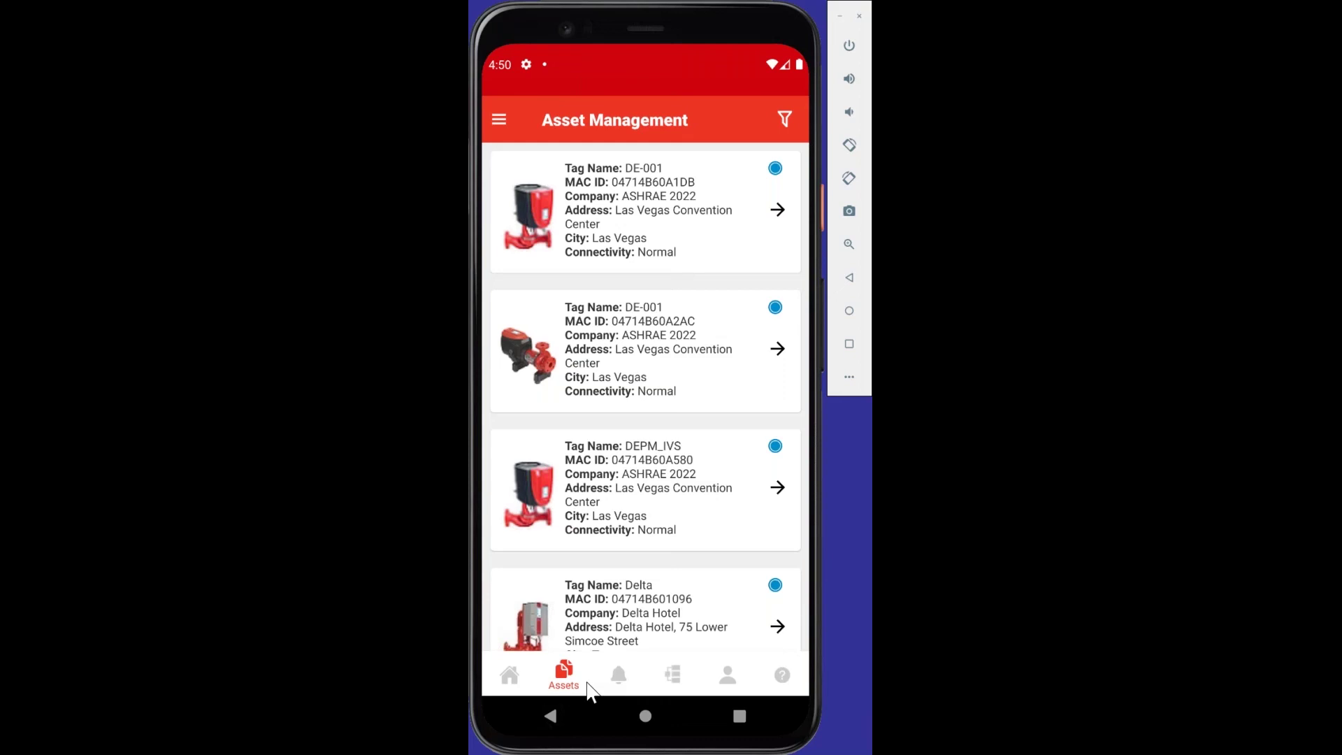
{"action": "left_click", "coordinate": [796, 122]}
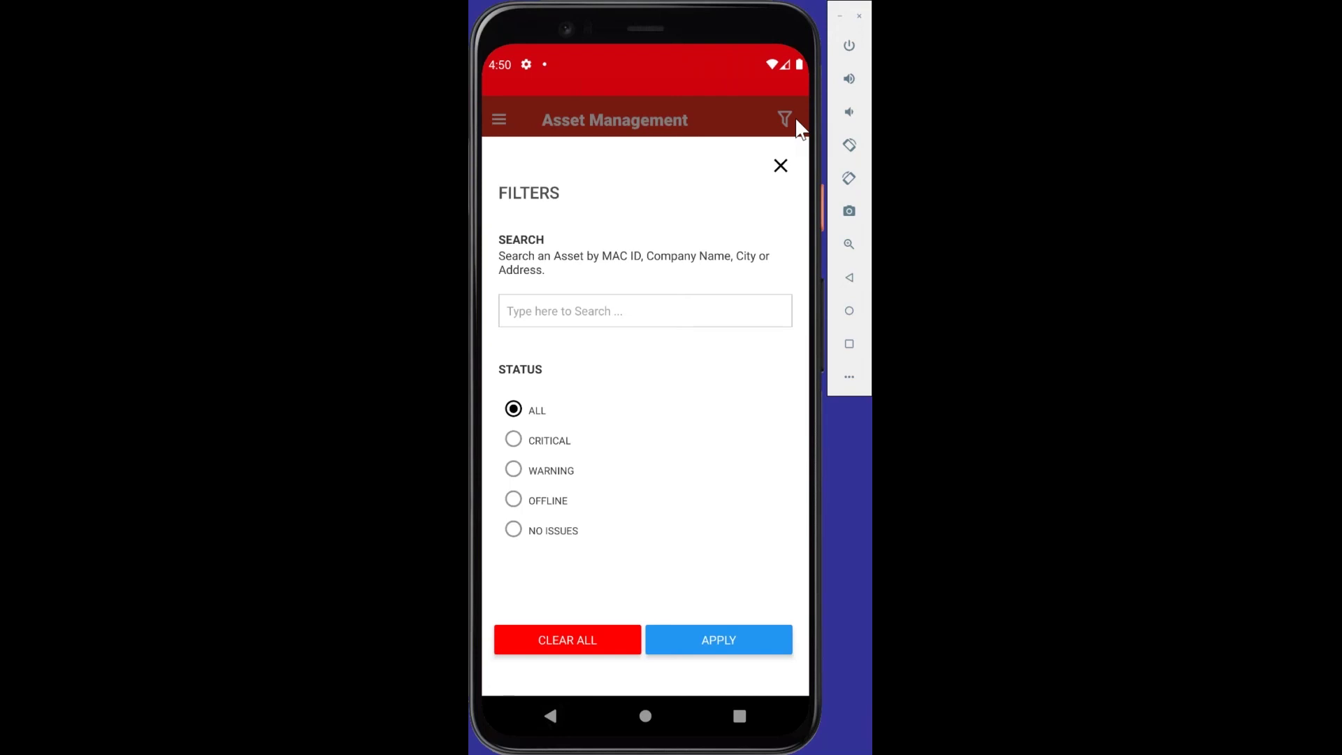
{"action": "left_click", "coordinate": [701, 318]}
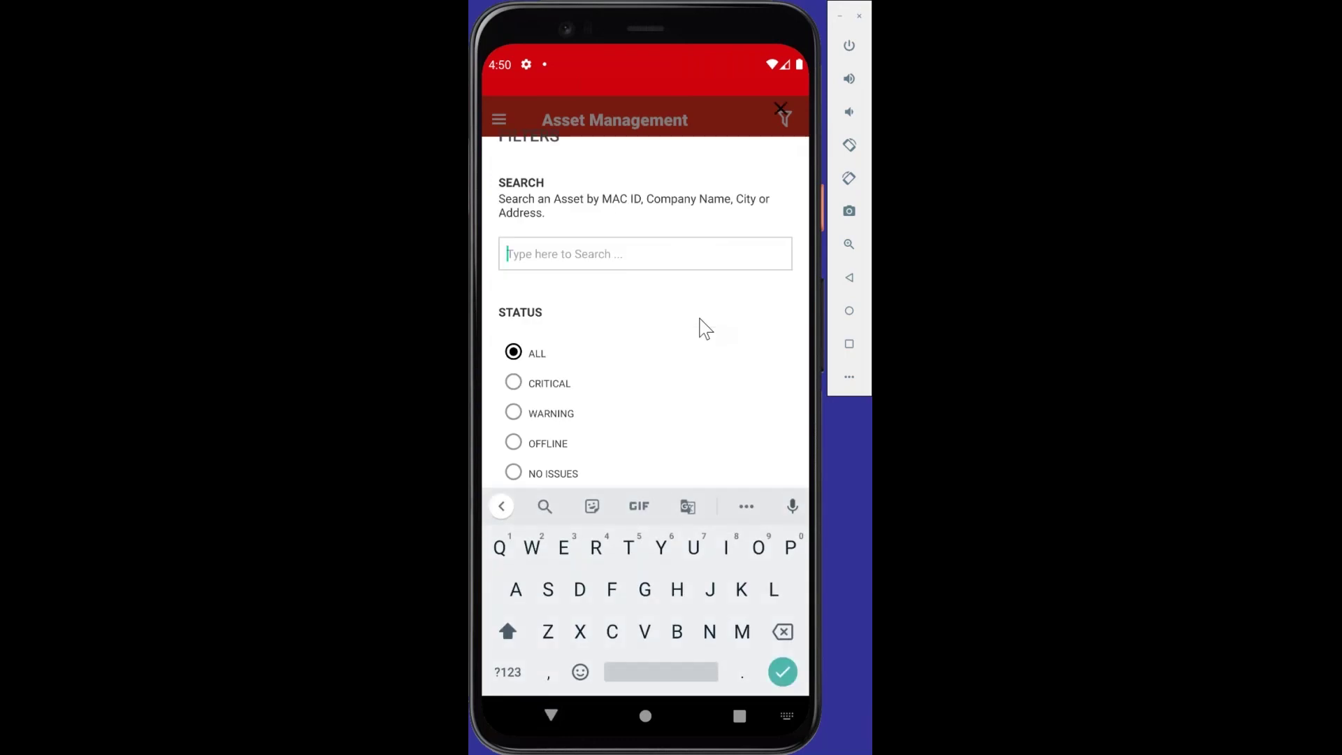
{"action": "type", "text": "denver"}
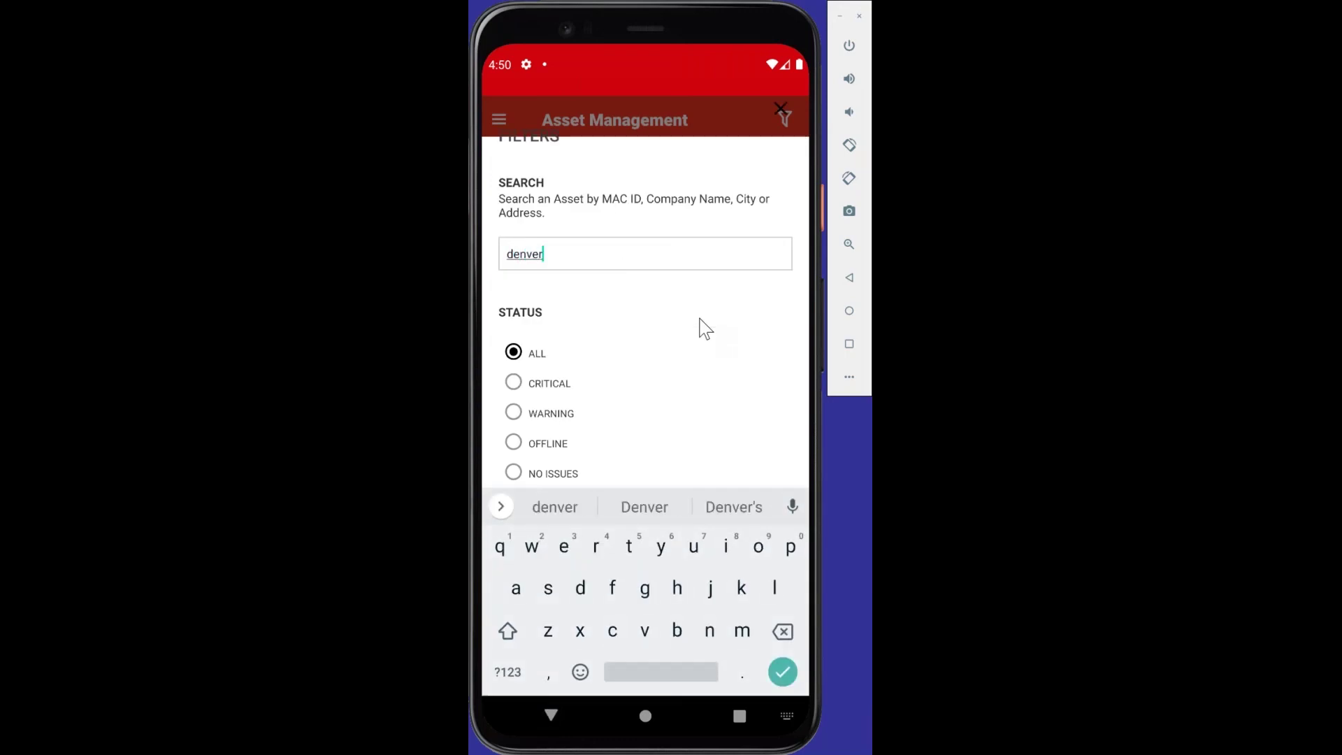
{"action": "key", "text": "Return"}
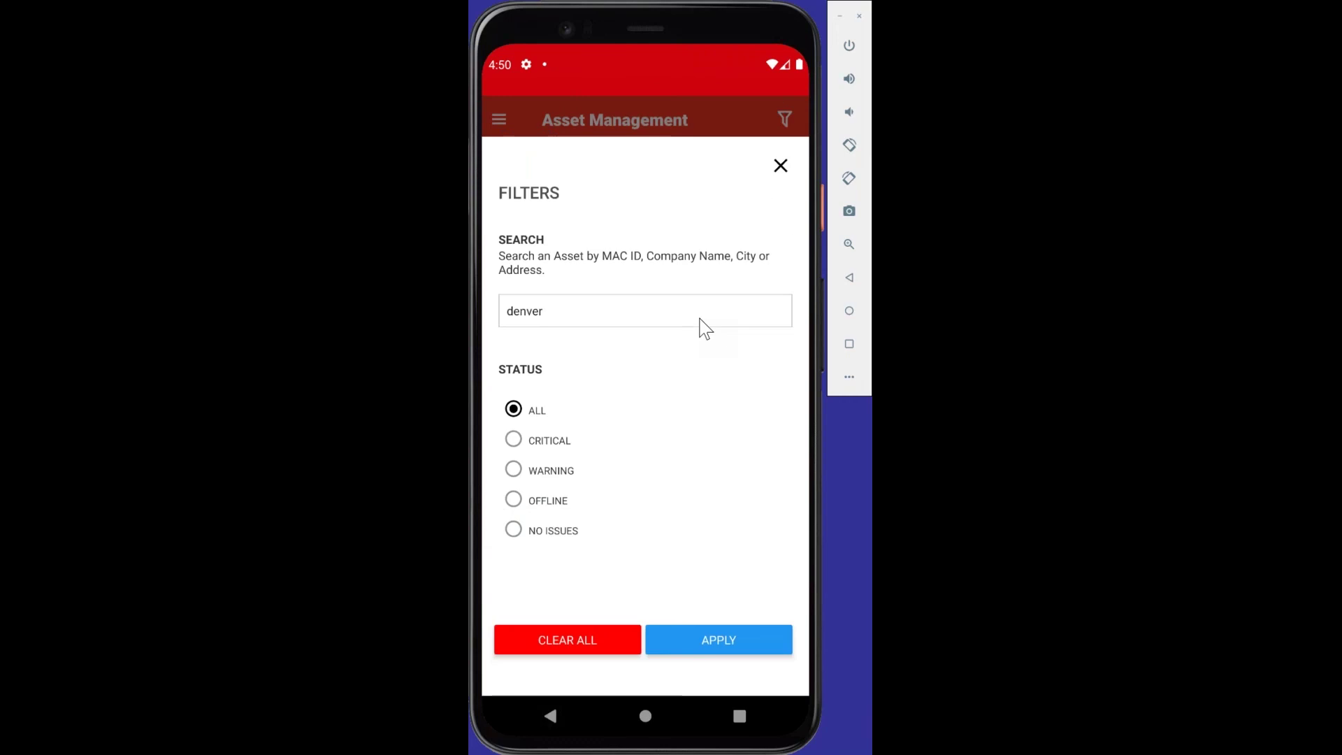
{"action": "left_click", "coordinate": [727, 633]}
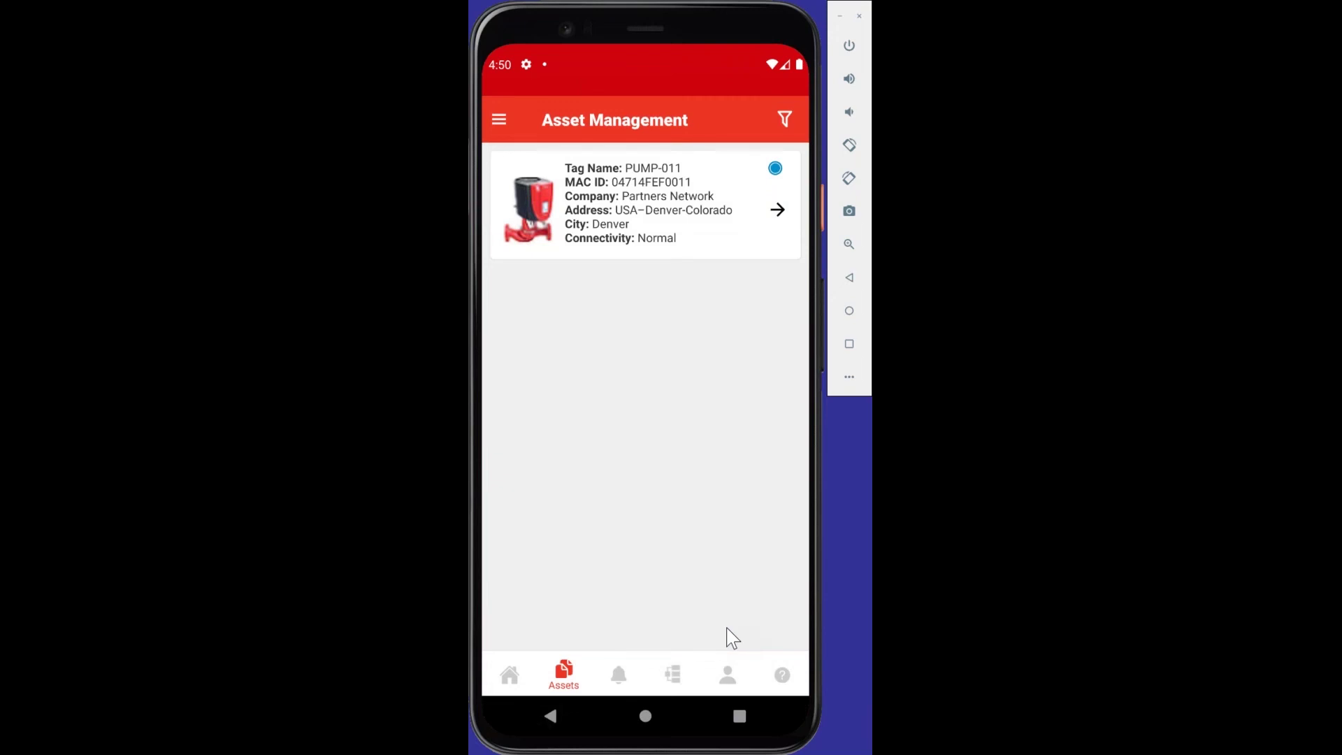
Step: Open PUMP-011's Asset View, then switch to the Alerts overview with 33 alerts
{"action": "left_click", "coordinate": [784, 212]}
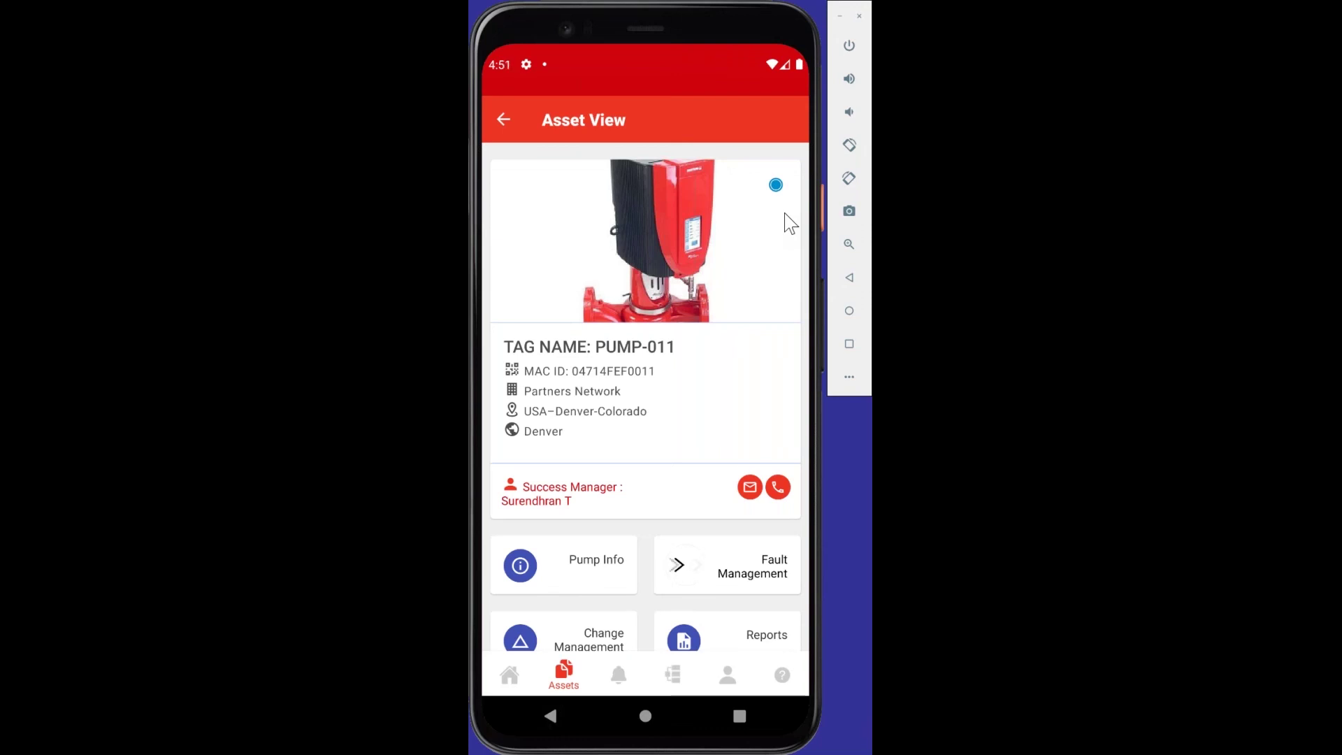
{"action": "left_click", "coordinate": [625, 675]}
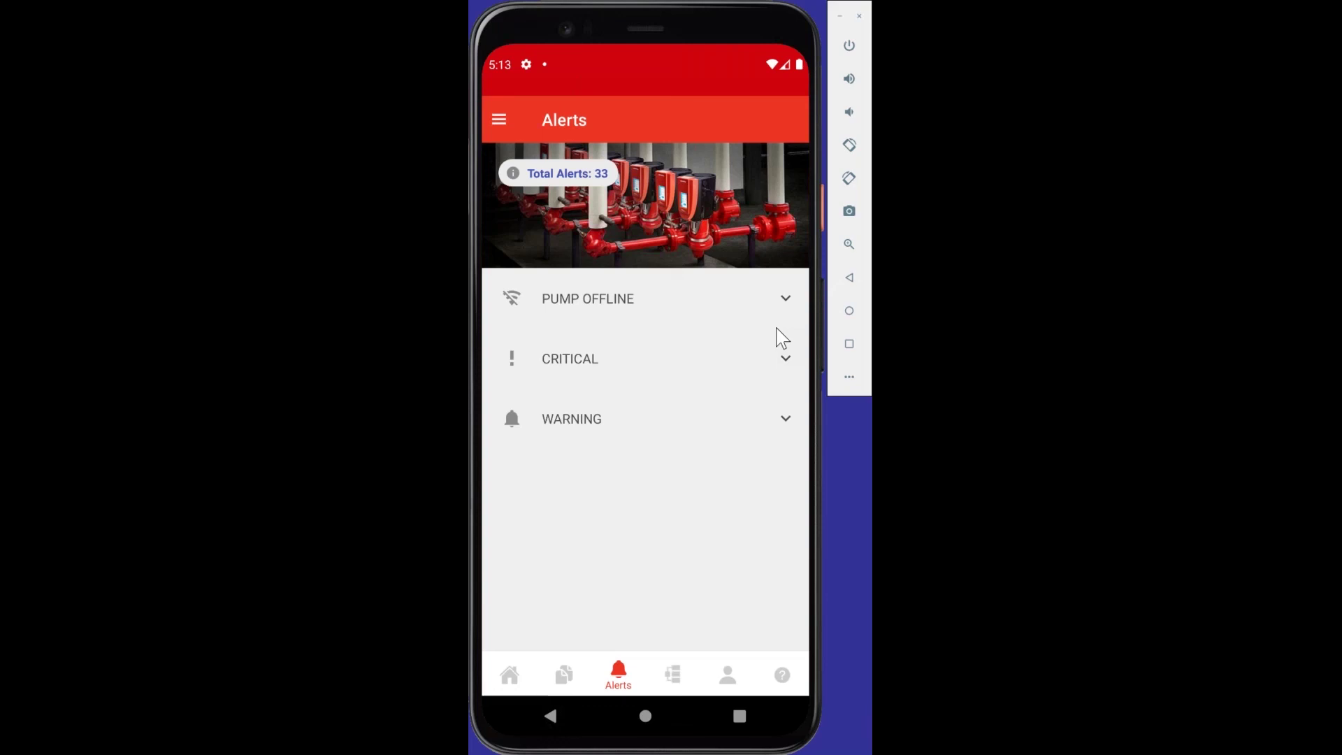
Step: Peek at the PUMP OFFLINE and CRITICAL groups, then expand WARNING to list its alert types
{"action": "left_click", "coordinate": [787, 299]}
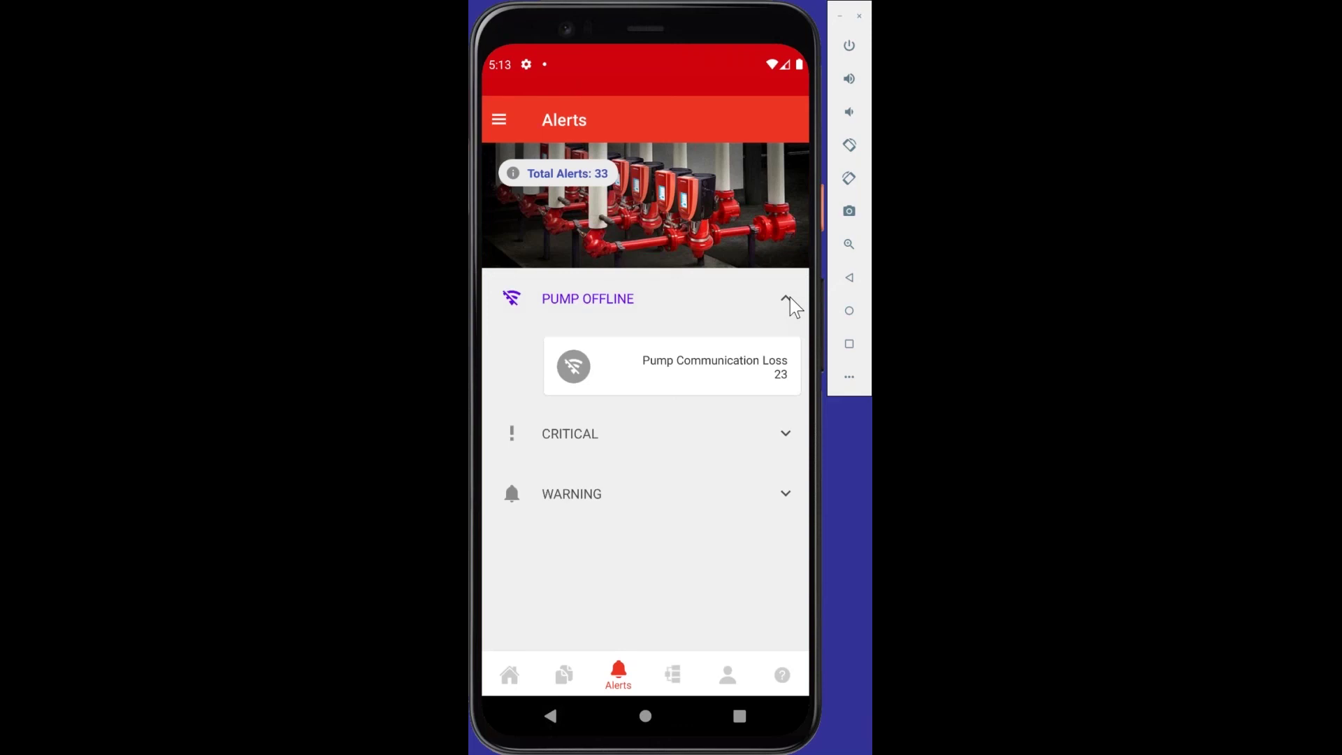
{"action": "left_click", "coordinate": [785, 303]}
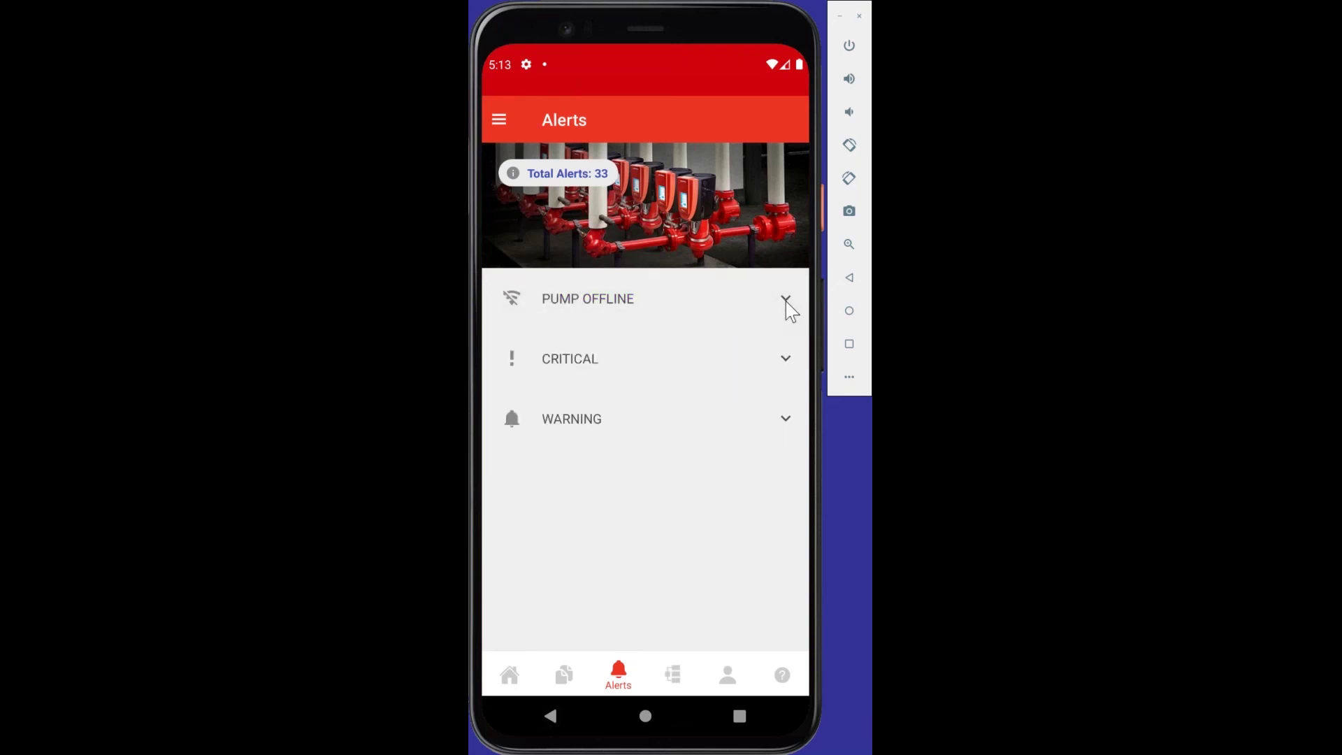
{"action": "left_click", "coordinate": [794, 346]}
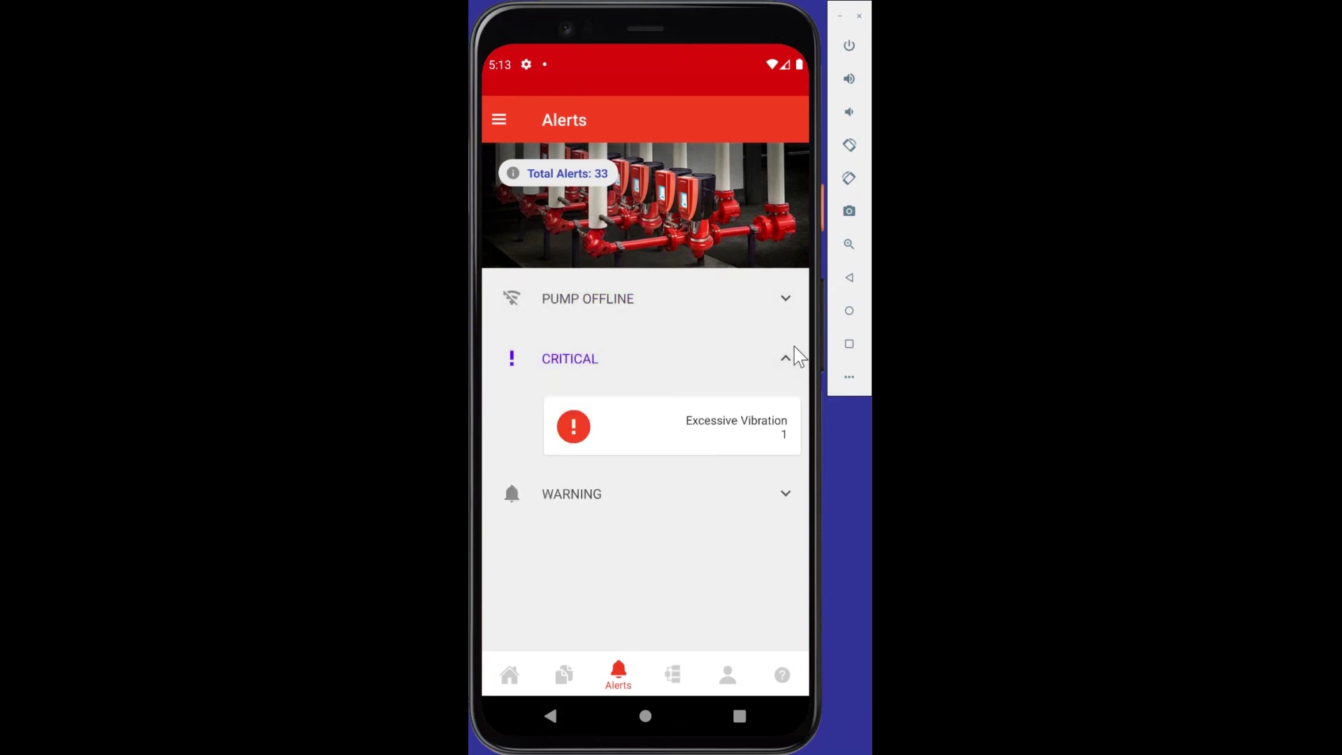
{"action": "left_click", "coordinate": [786, 362]}
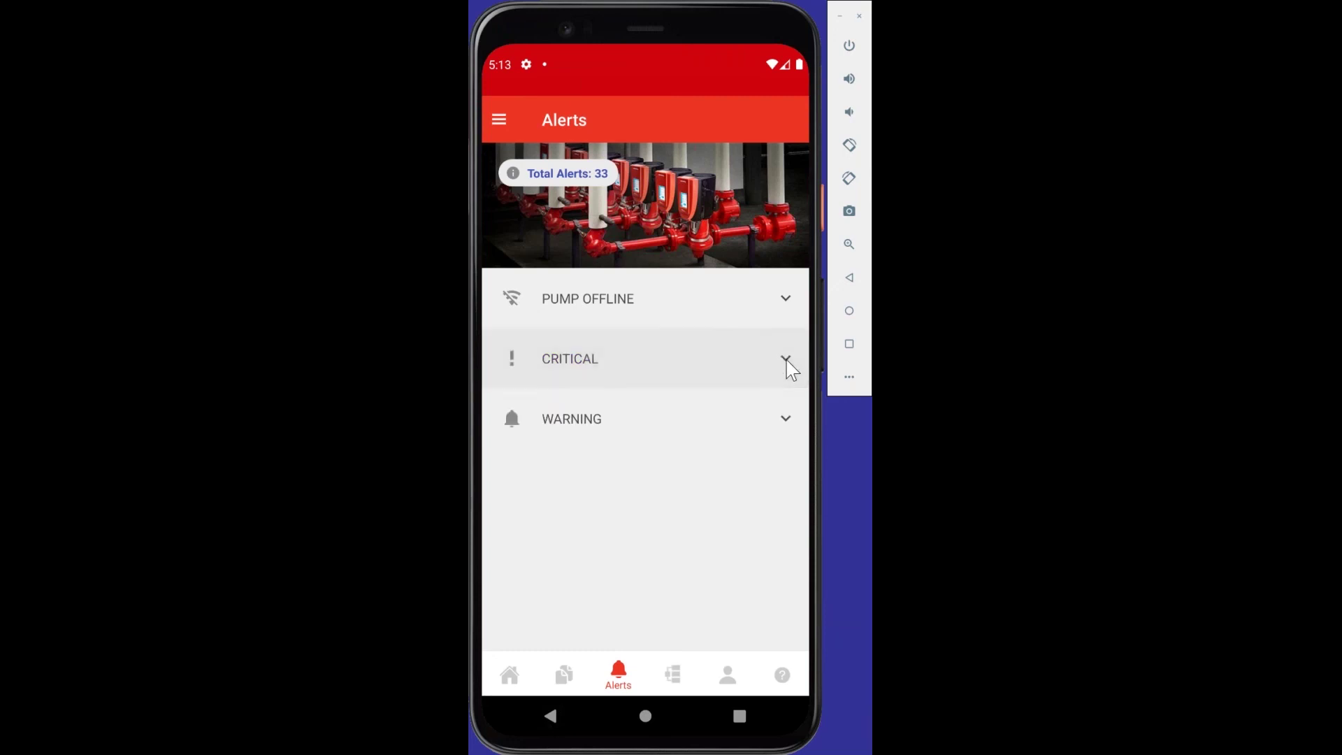
{"action": "left_click", "coordinate": [781, 414]}
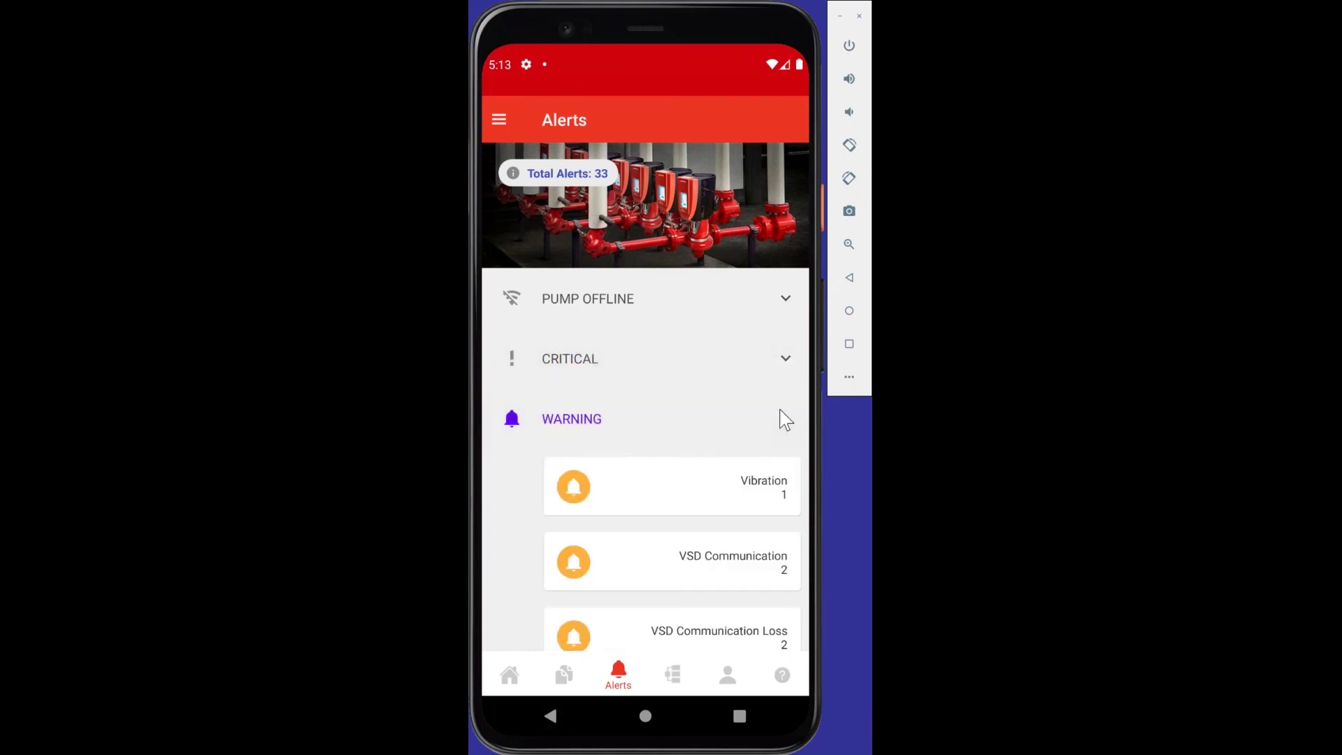
{"action": "scroll", "coordinate": [773, 410], "scroll_direction": "down", "scroll_amount": 3}
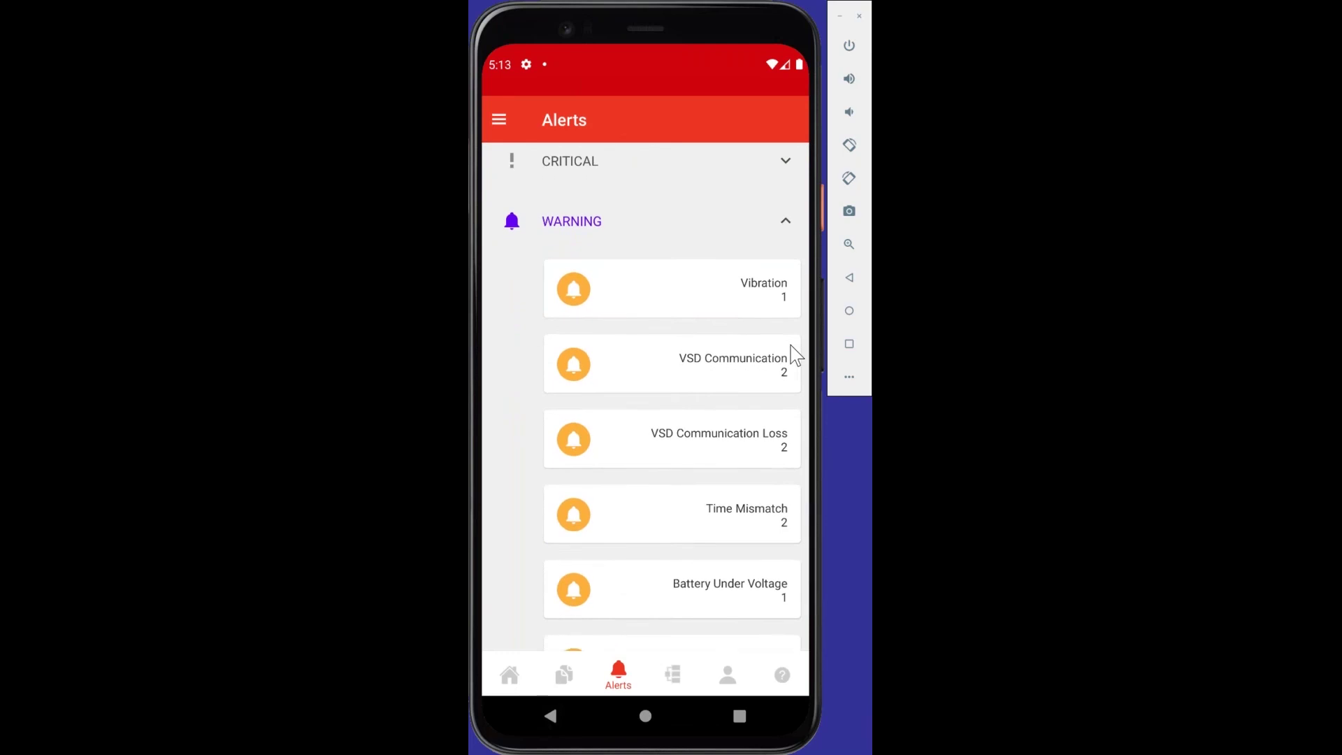
{"action": "scroll", "coordinate": [775, 349], "scroll_direction": "down", "scroll_amount": 1}
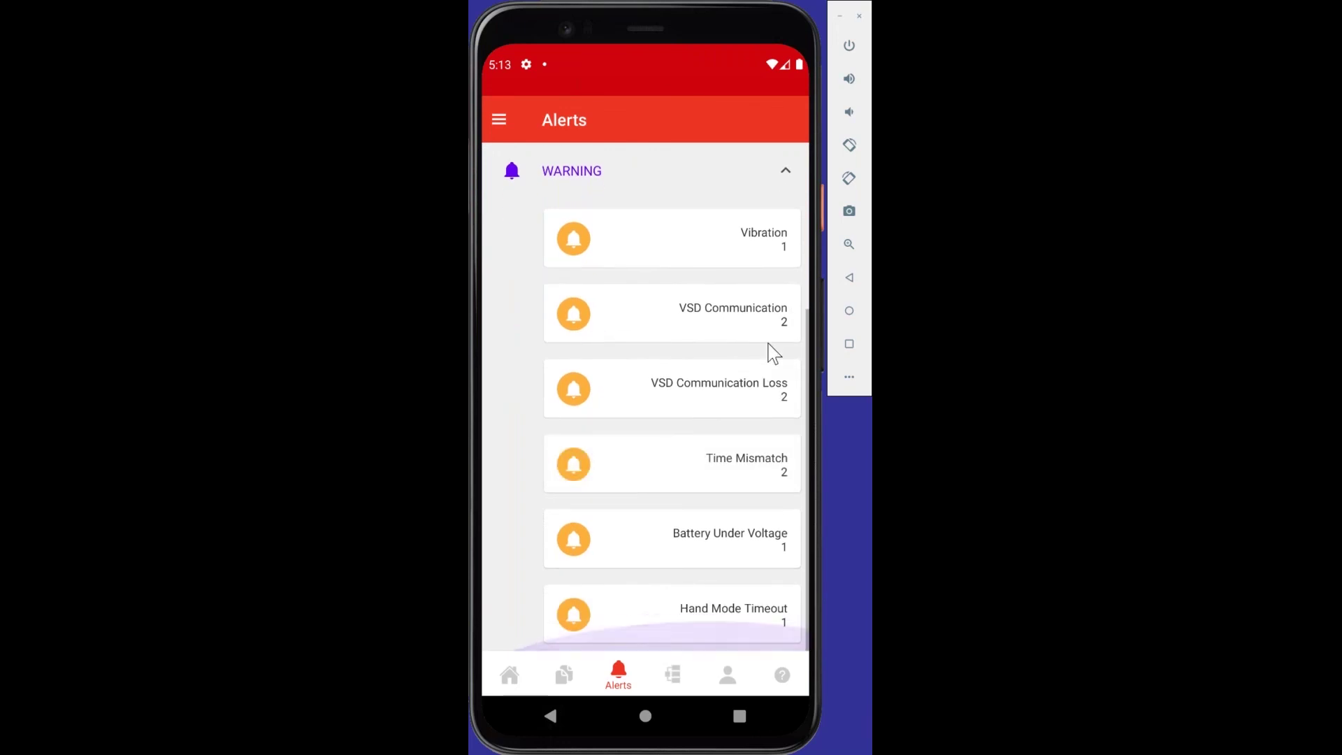
{"action": "left_click_drag", "start_coordinate": [773, 352], "coordinate": [790, 450]}
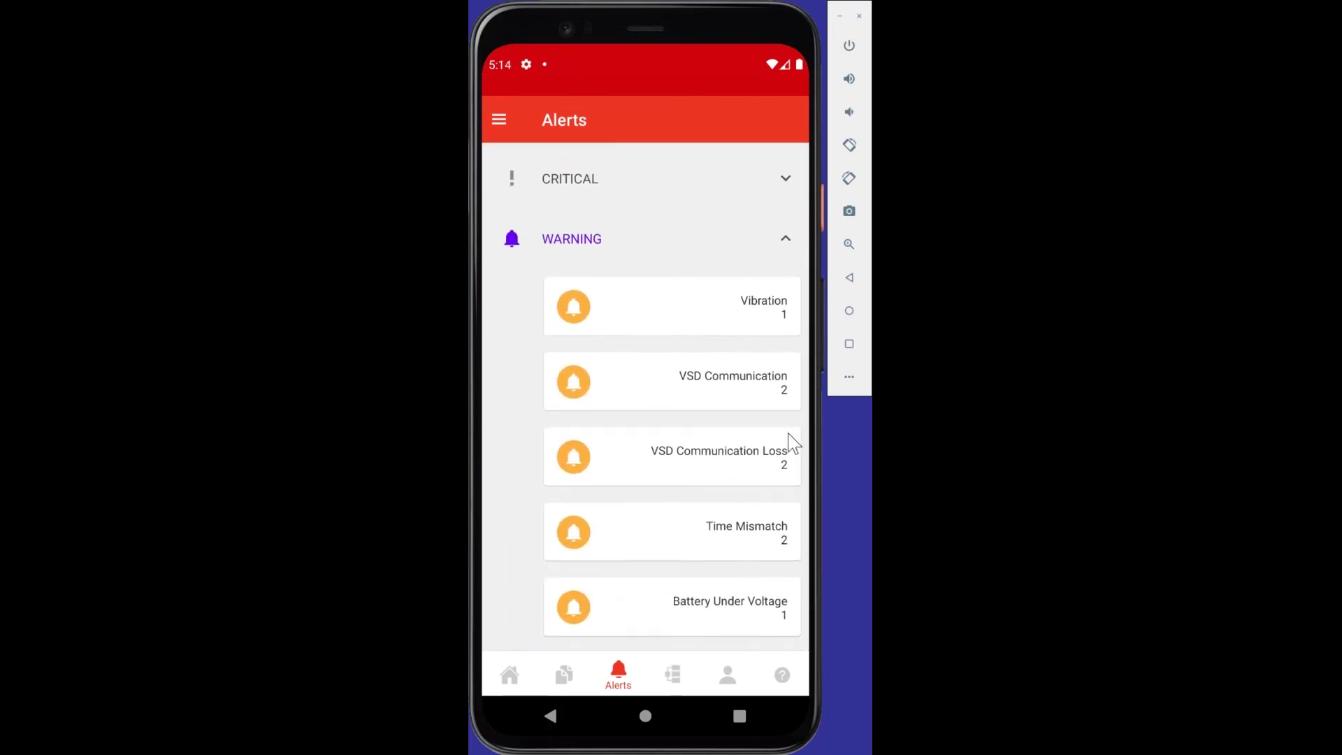
Step: Open the VSD Communication alerts and drill into asset DE-001's Asset View
{"action": "left_click", "coordinate": [751, 394]}
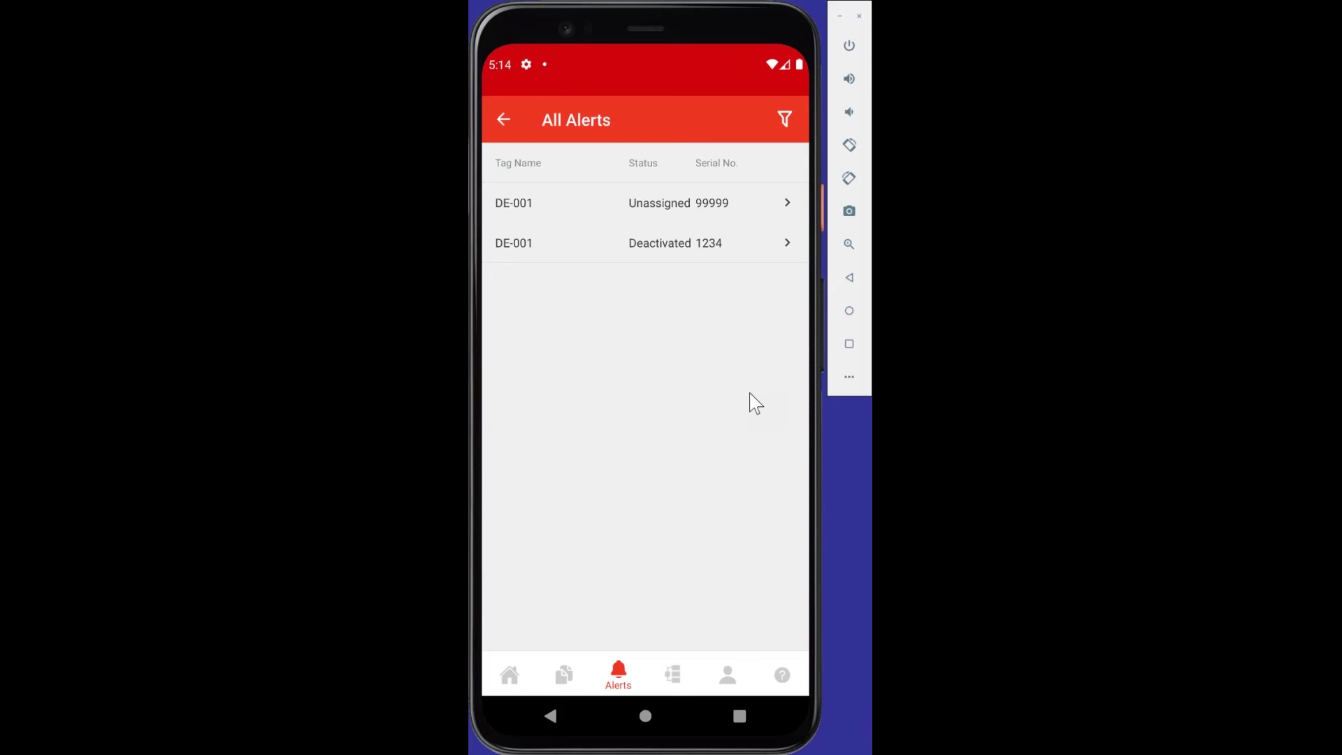
{"action": "left_click", "coordinate": [732, 203]}
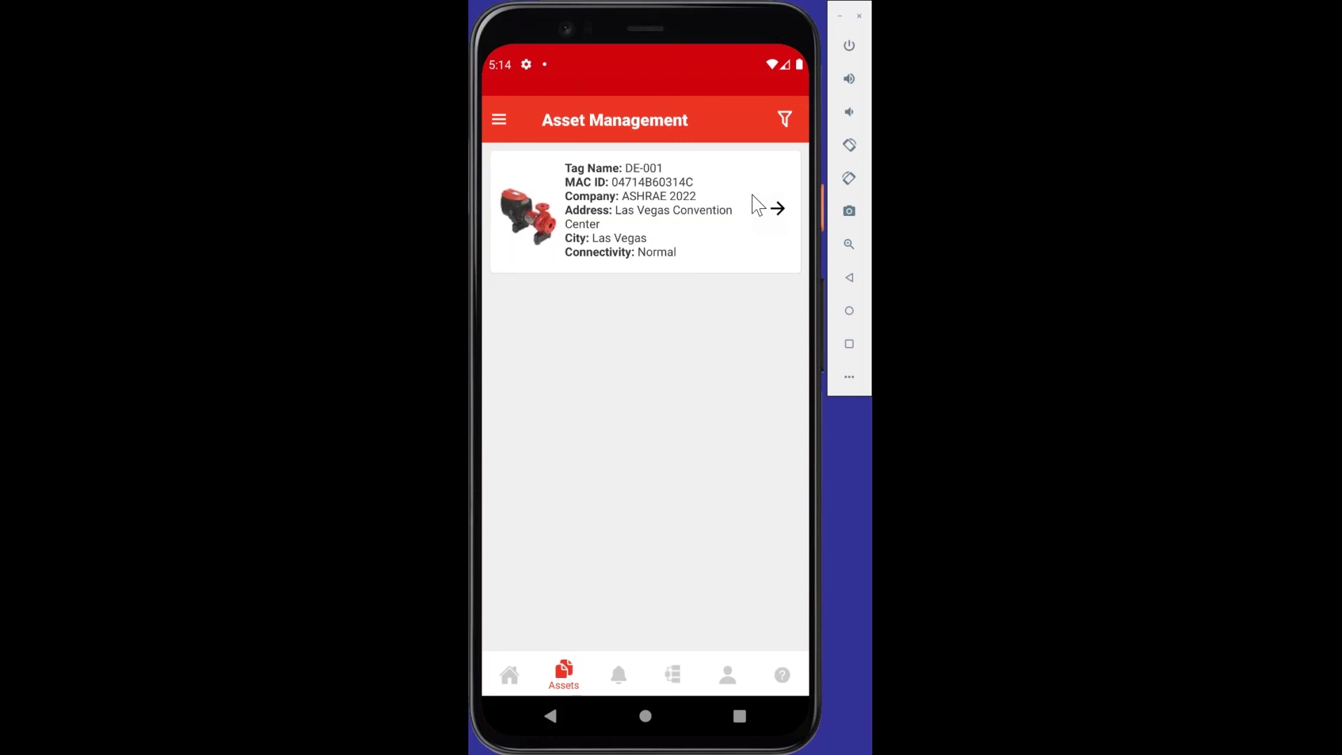
{"action": "left_click", "coordinate": [779, 207]}
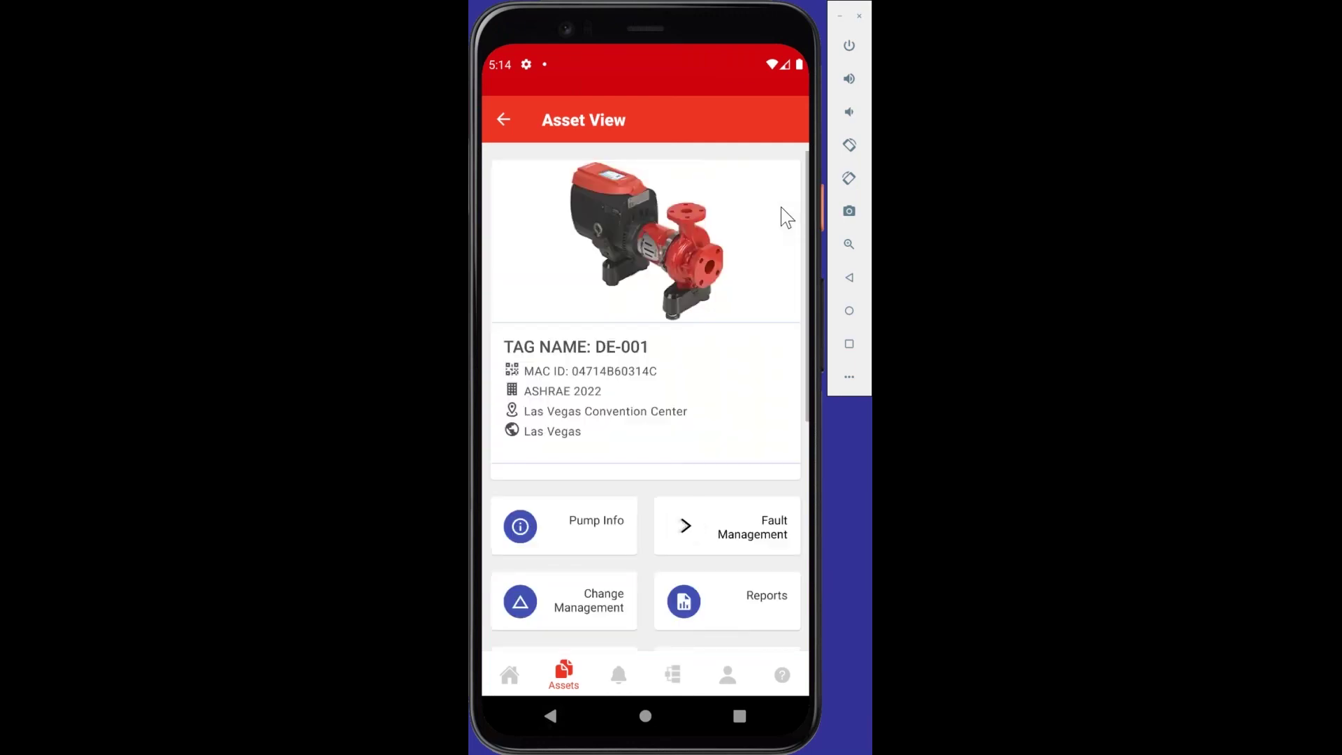
Step: Open DE-001's Fault Management and read the VSD Initialization Failure message
{"action": "scroll", "coordinate": [781, 207], "scroll_direction": "down", "scroll_amount": 5}
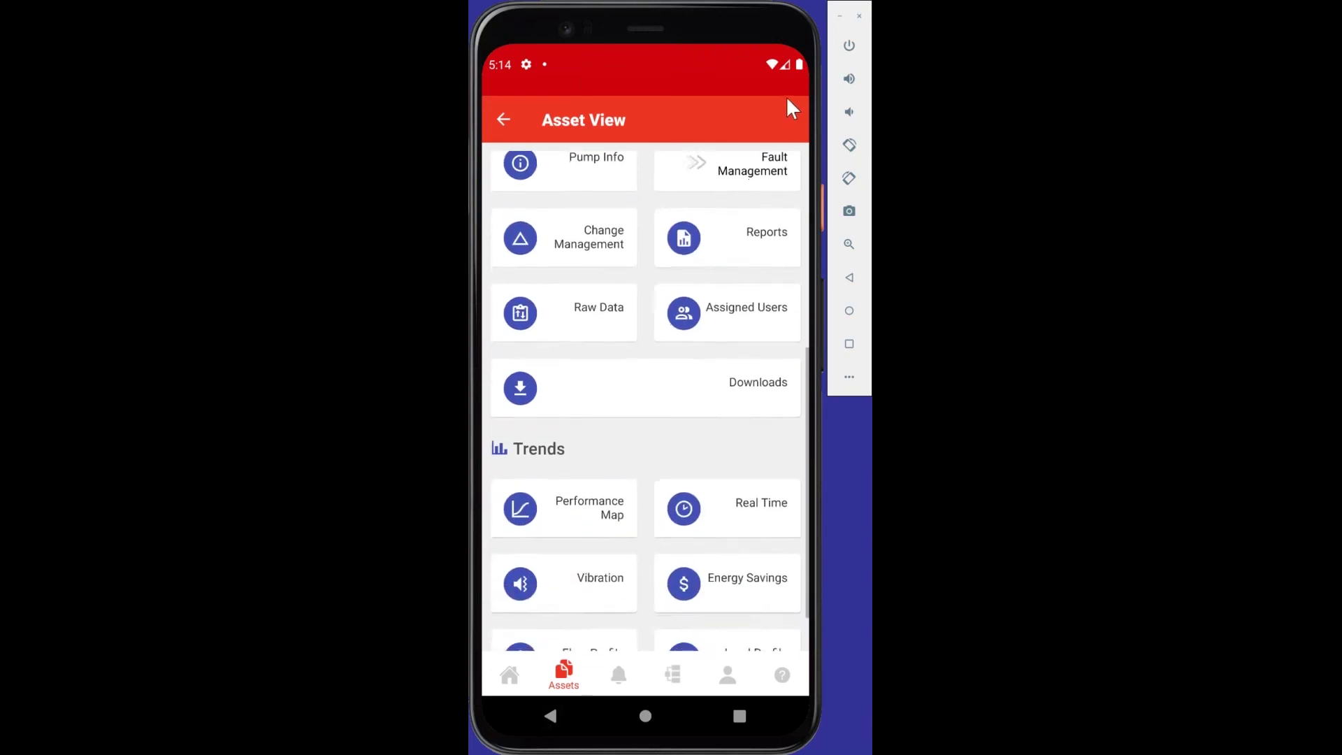
{"action": "scroll", "coordinate": [741, 593], "scroll_direction": "up", "scroll_amount": 5}
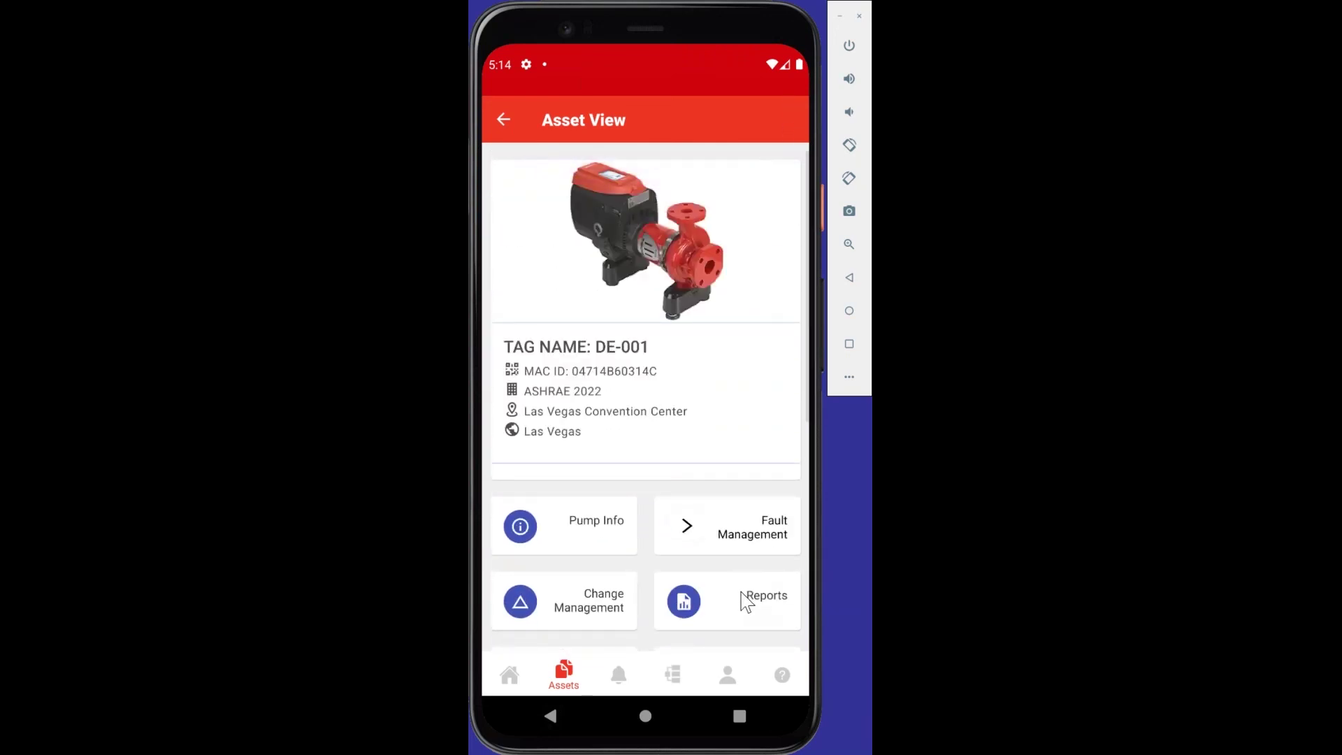
{"action": "left_click", "coordinate": [751, 535]}
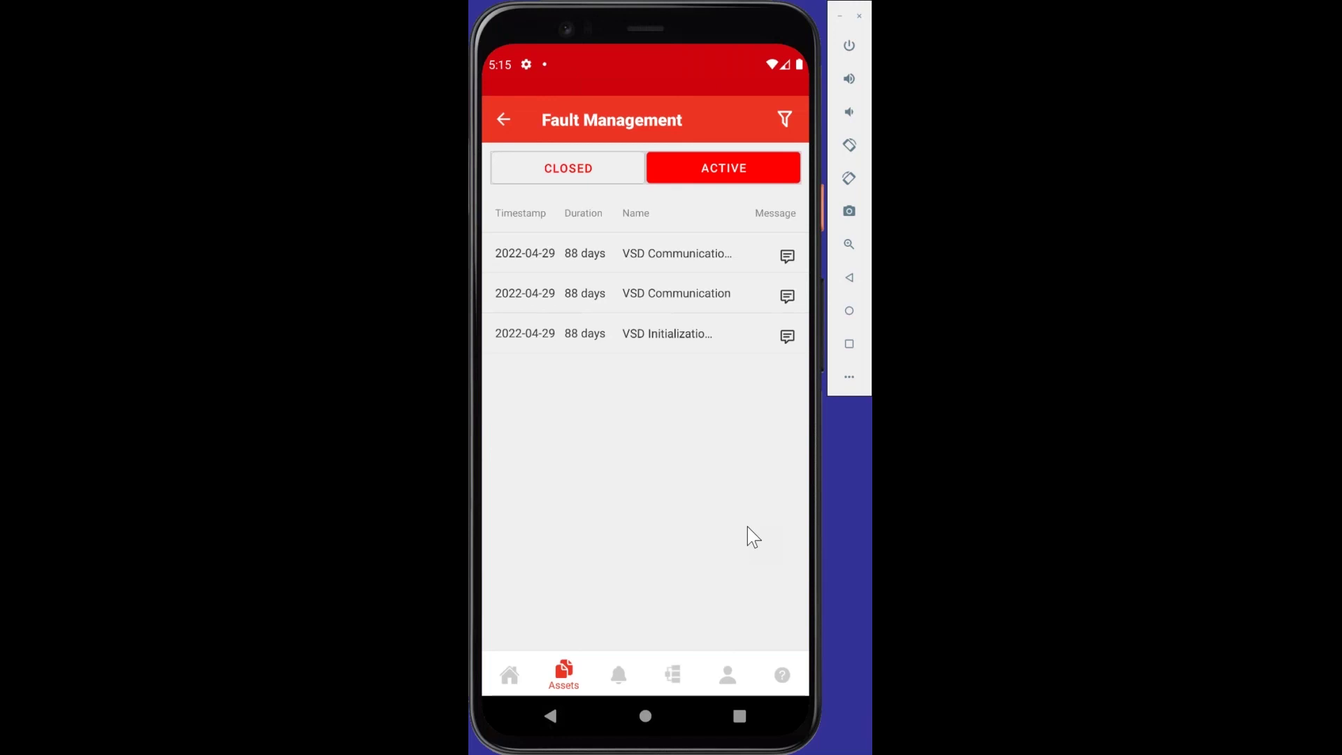
{"action": "left_click", "coordinate": [676, 334]}
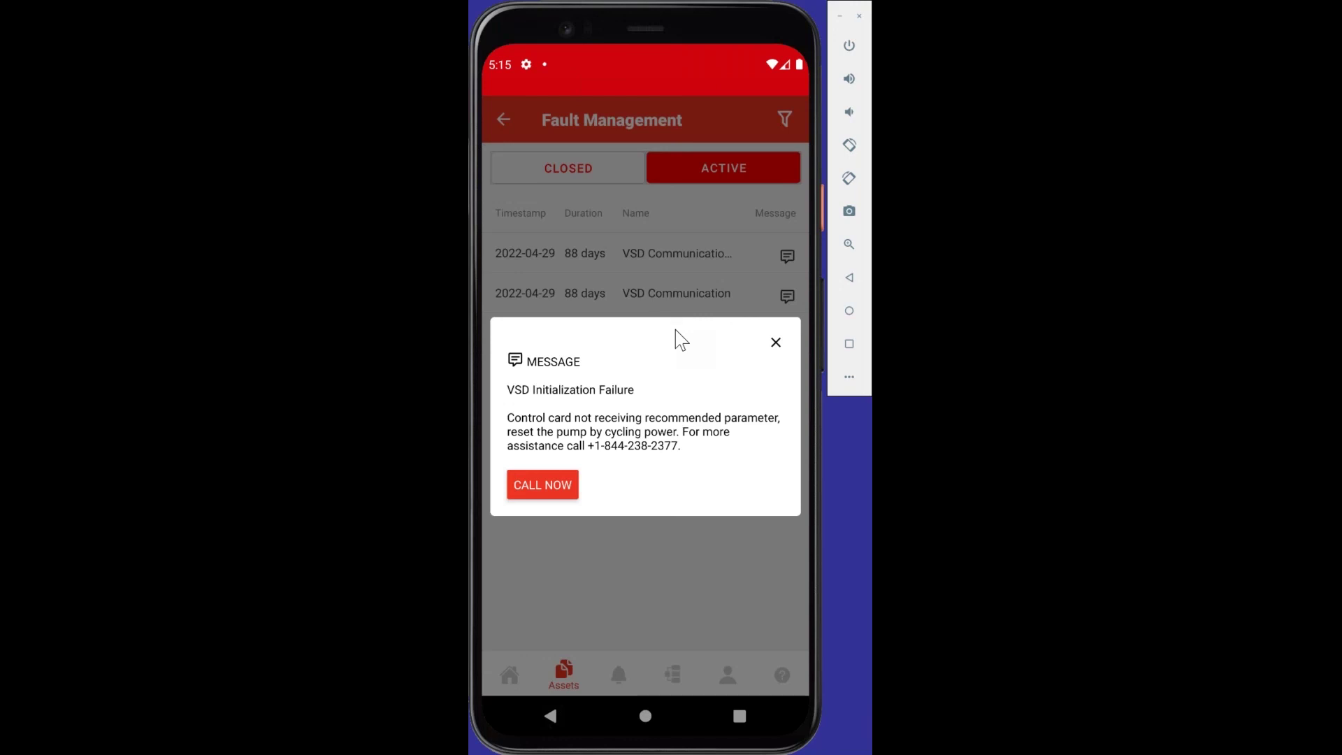
Step: Close the fault message and open the Help & Support page
{"action": "left_click", "coordinate": [778, 351]}
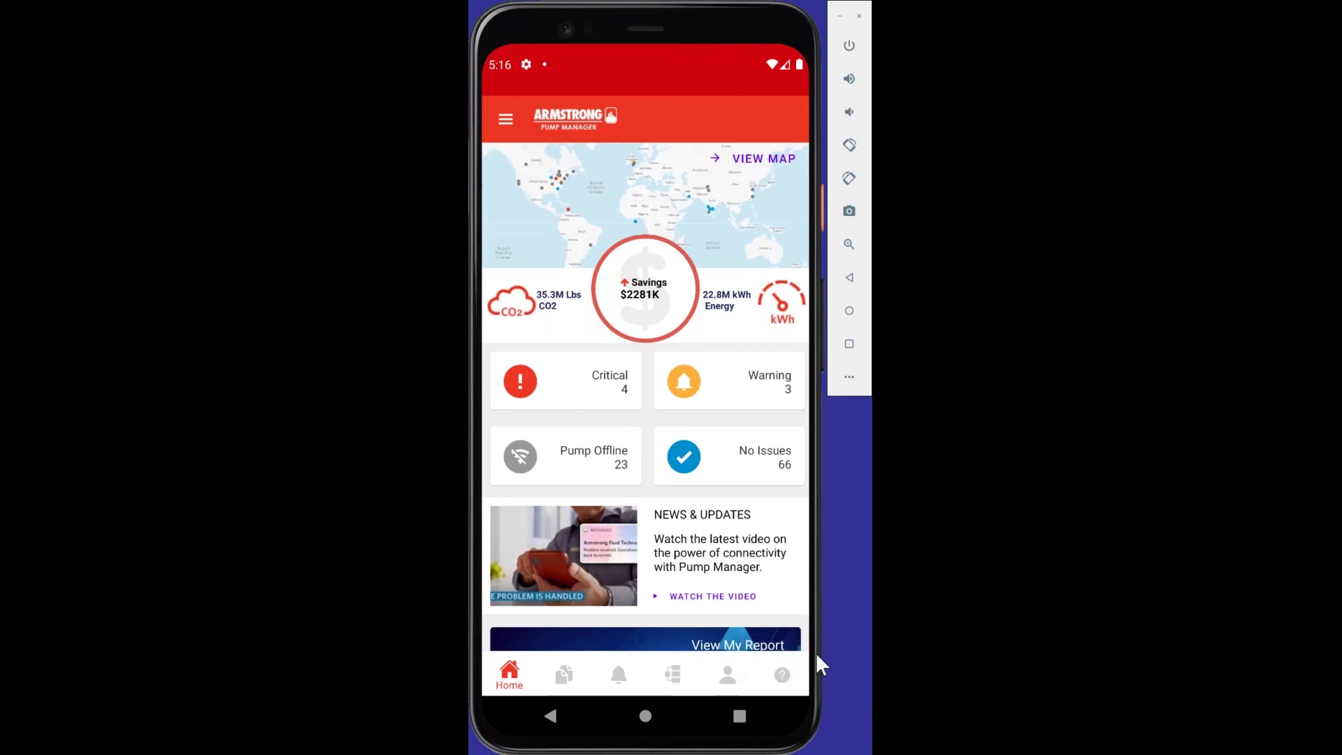
{"action": "left_click", "coordinate": [784, 676]}
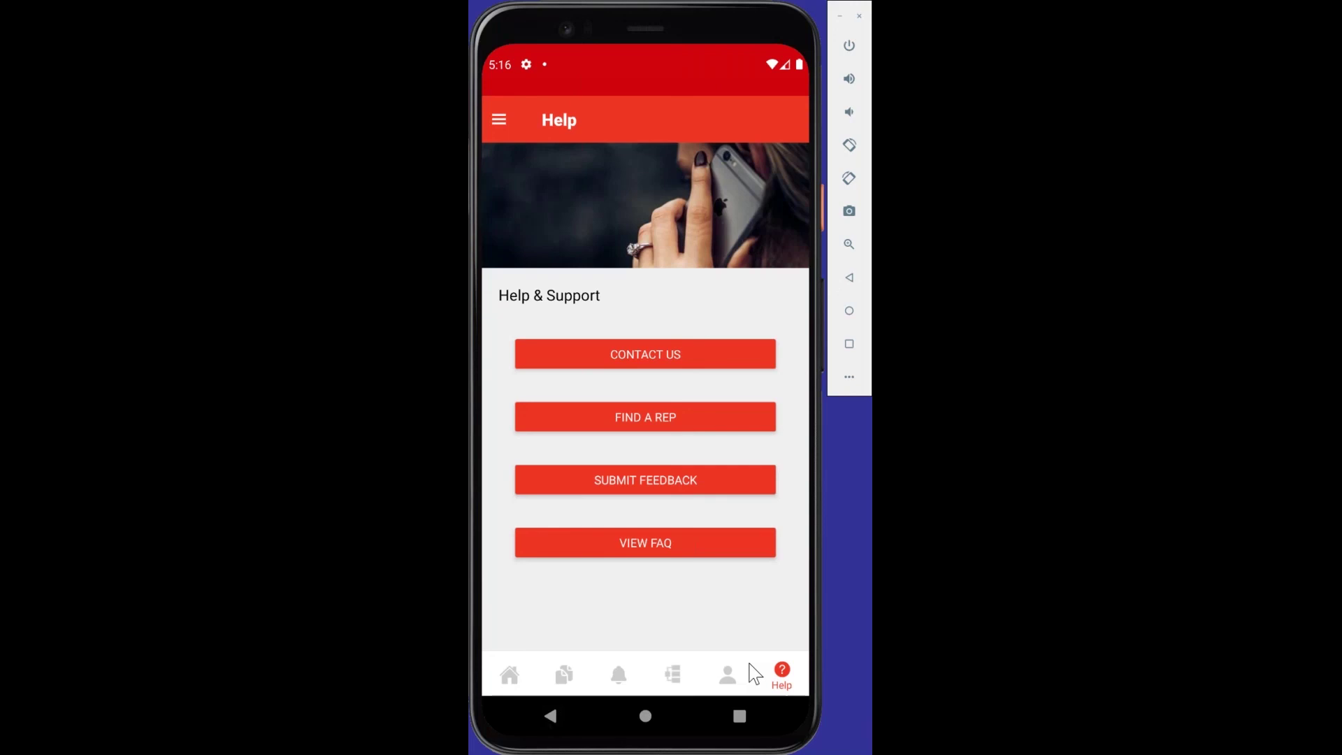
Step: Open Contact Us, scroll through the regional 24/7 support numbers, then return Home
{"action": "left_click", "coordinate": [704, 363]}
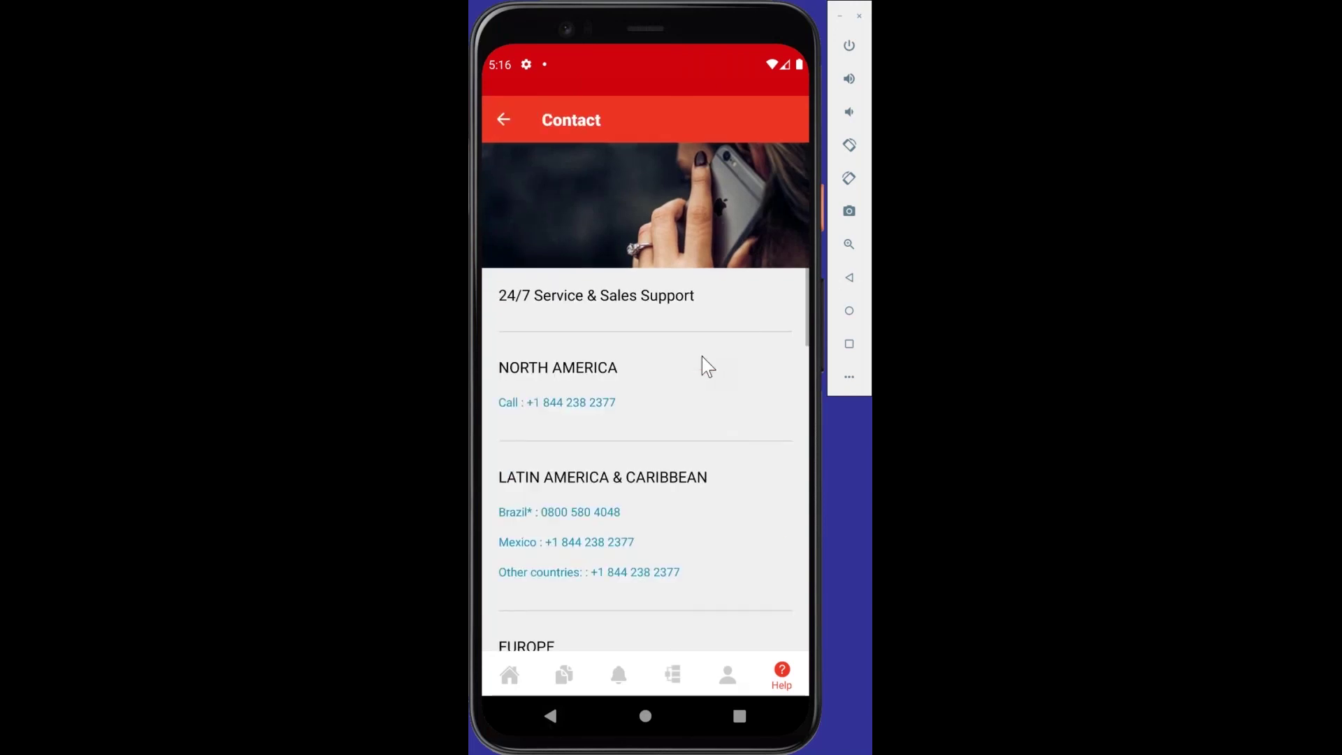
{"action": "left_click_drag", "start_coordinate": [703, 364], "coordinate": [764, 222]}
{"action": "left_click_drag", "start_coordinate": [752, 383], "coordinate": [764, 258]}
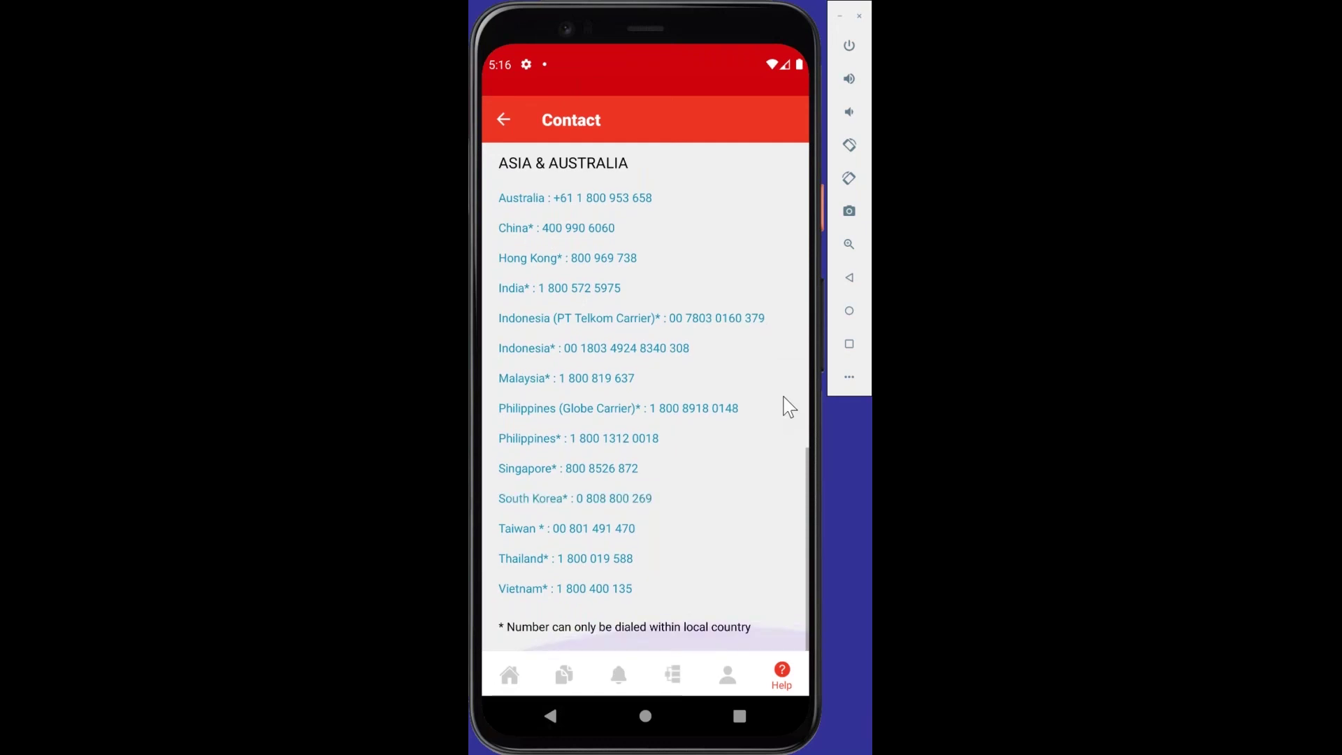
{"action": "left_click_drag", "start_coordinate": [789, 407], "coordinate": [794, 578]}
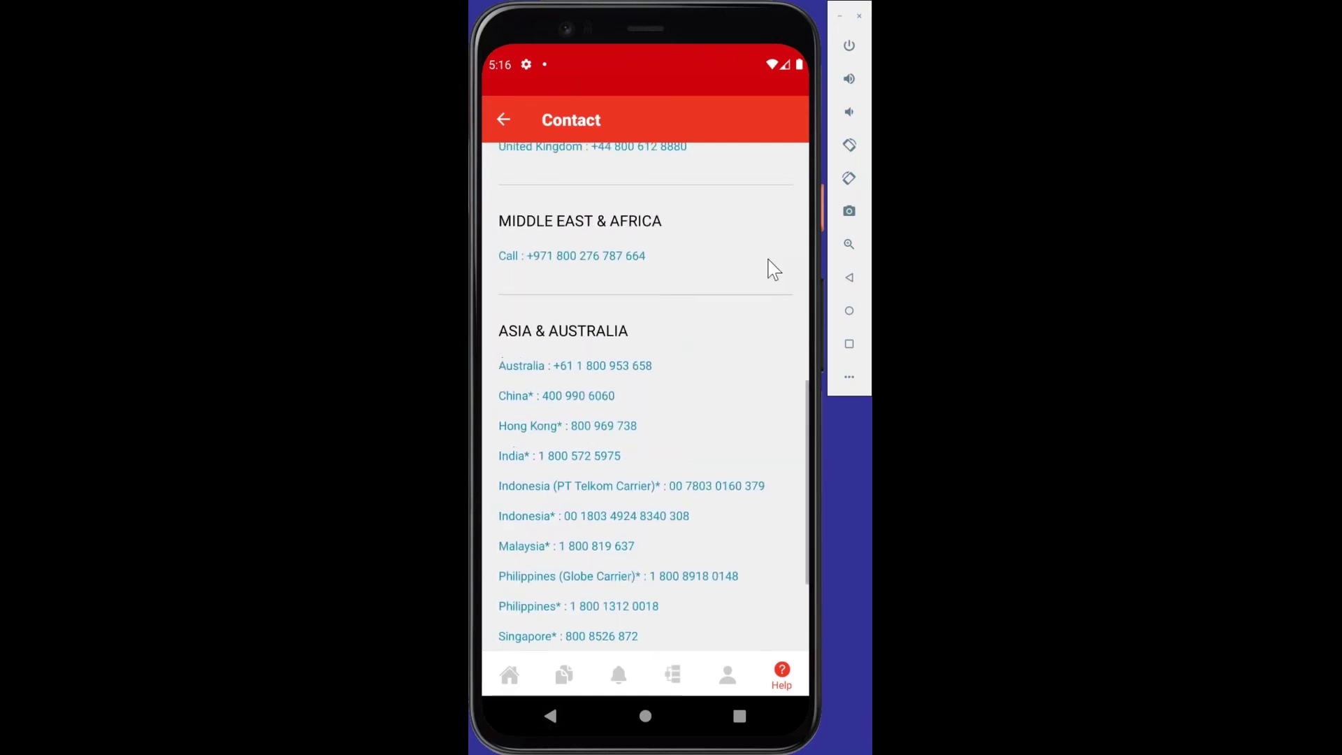
{"action": "left_click_drag", "start_coordinate": [769, 291], "coordinate": [785, 463]}
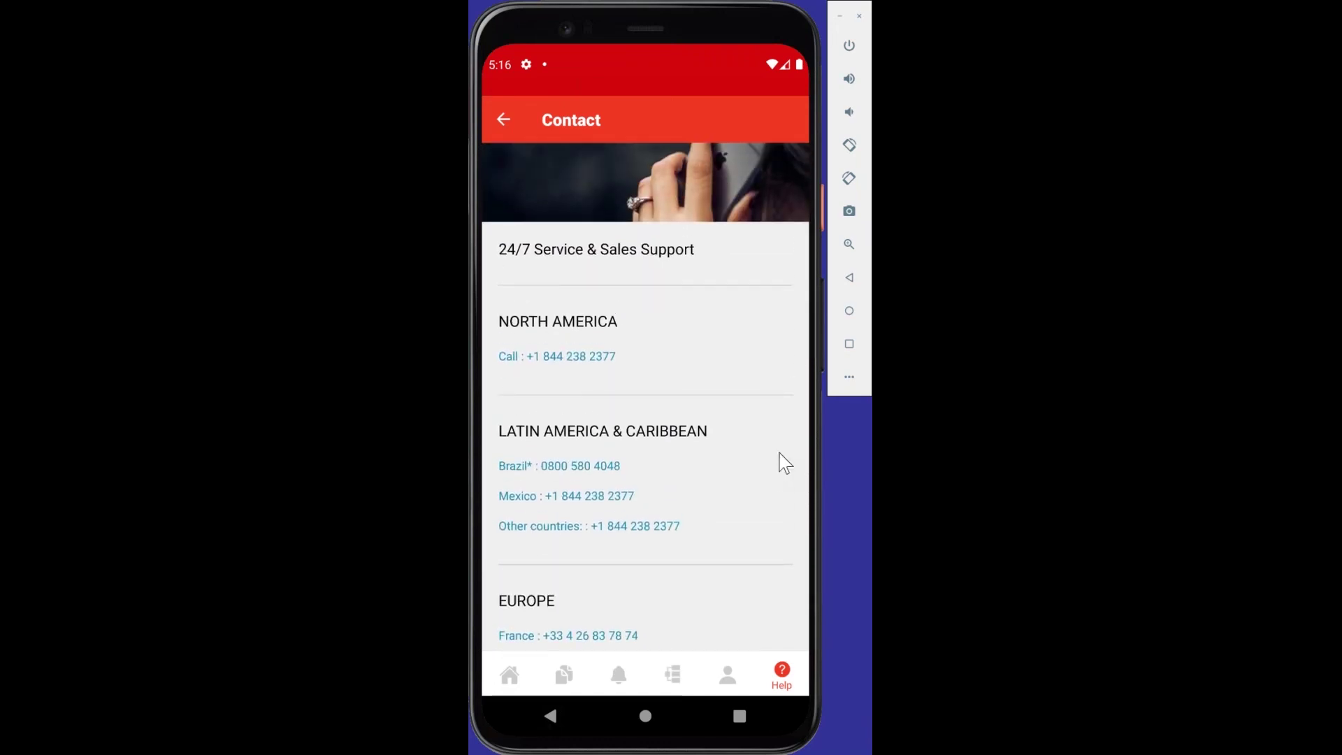
{"action": "scroll", "coordinate": [762, 366], "scroll_direction": "up", "scroll_amount": 1}
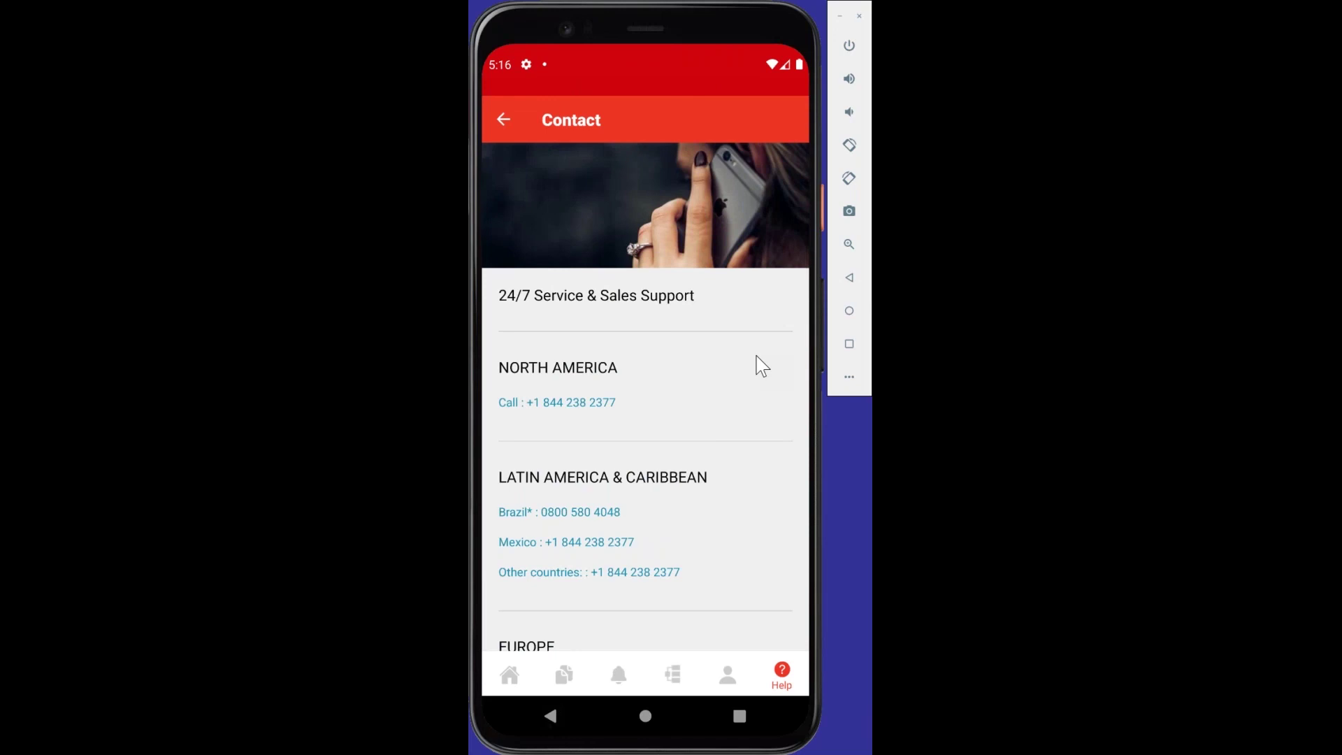
{"action": "left_click", "coordinate": [533, 673]}
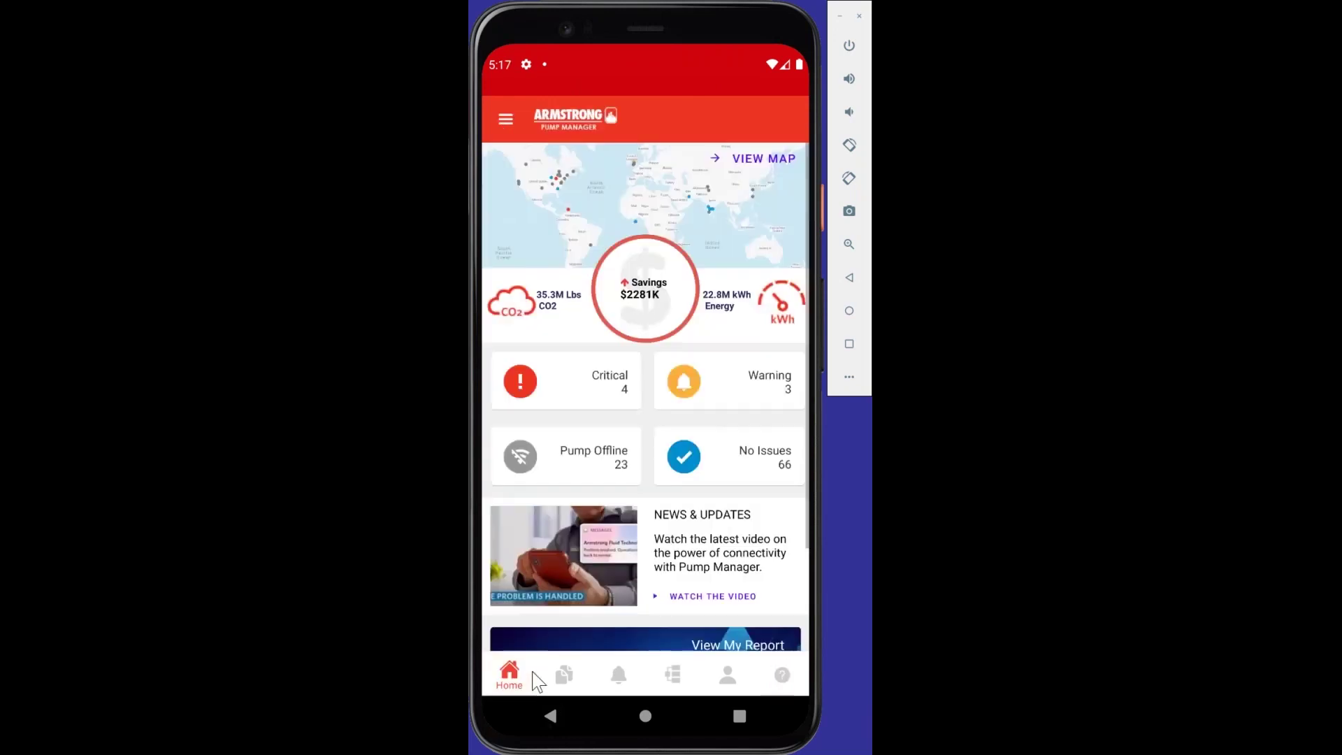